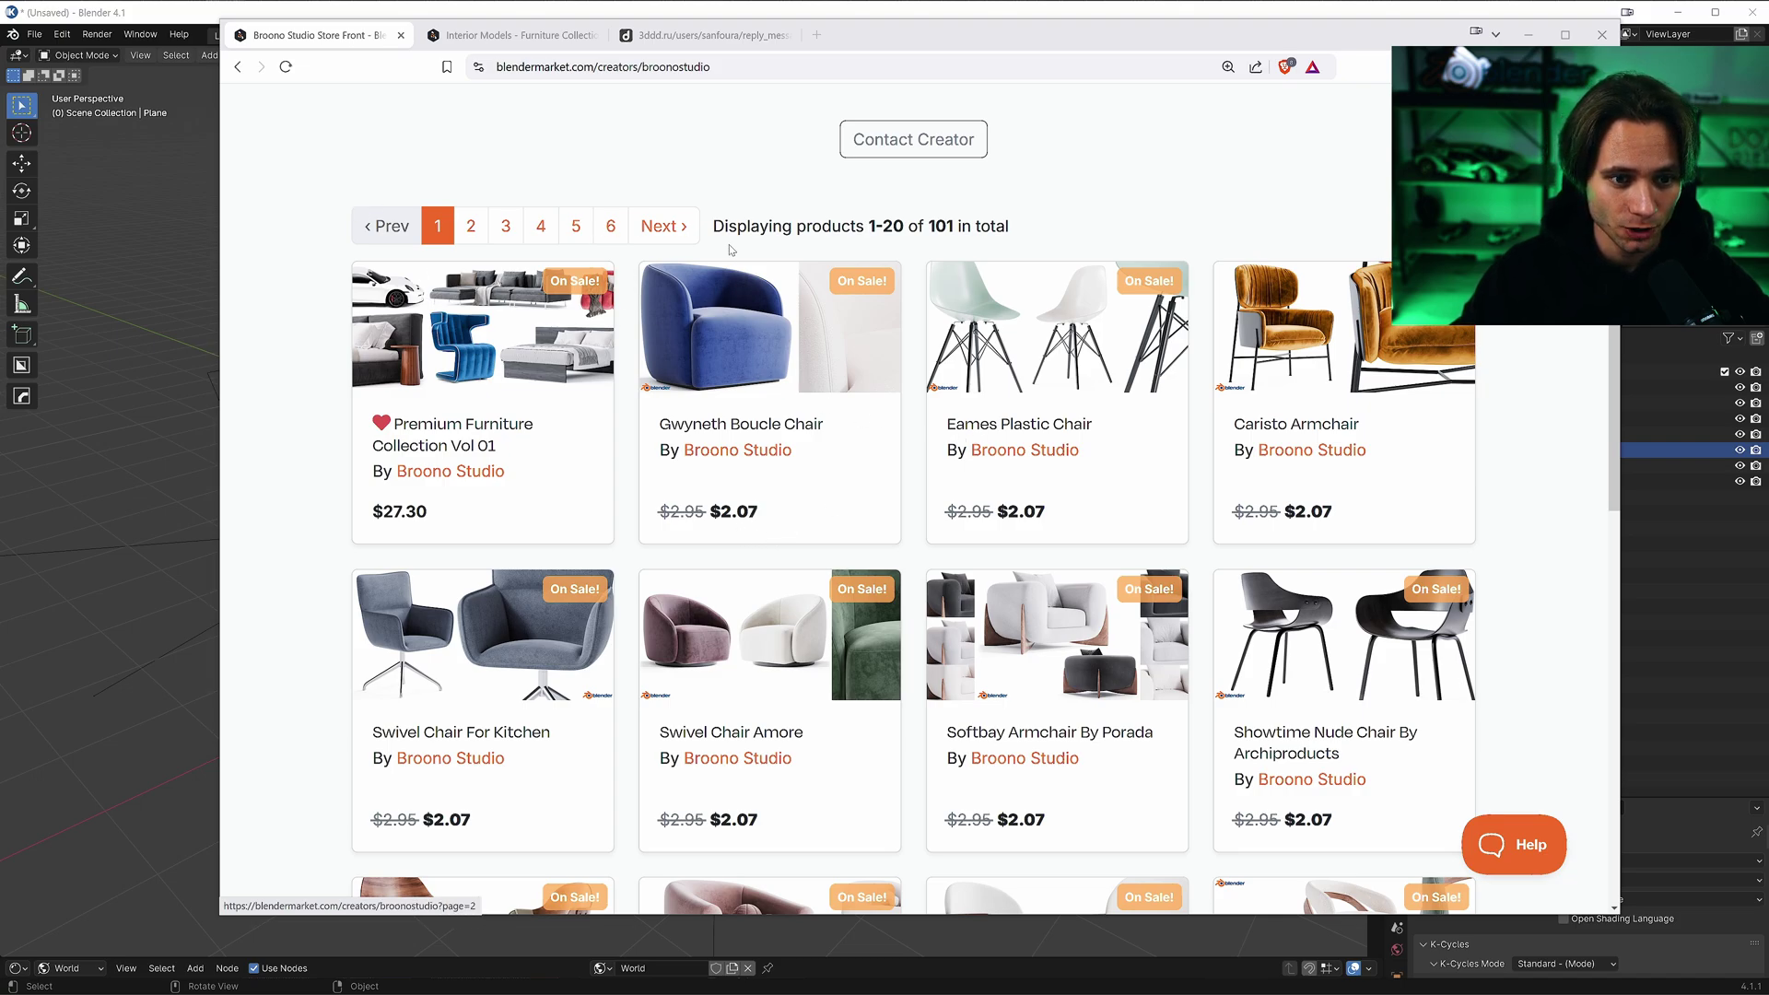
Browse the Broono Studio storefront's product listings on pages 1, 2 and 3
{"action": "scroll", "coordinate": [839, 324], "scroll_direction": "down", "scroll_amount": 8}
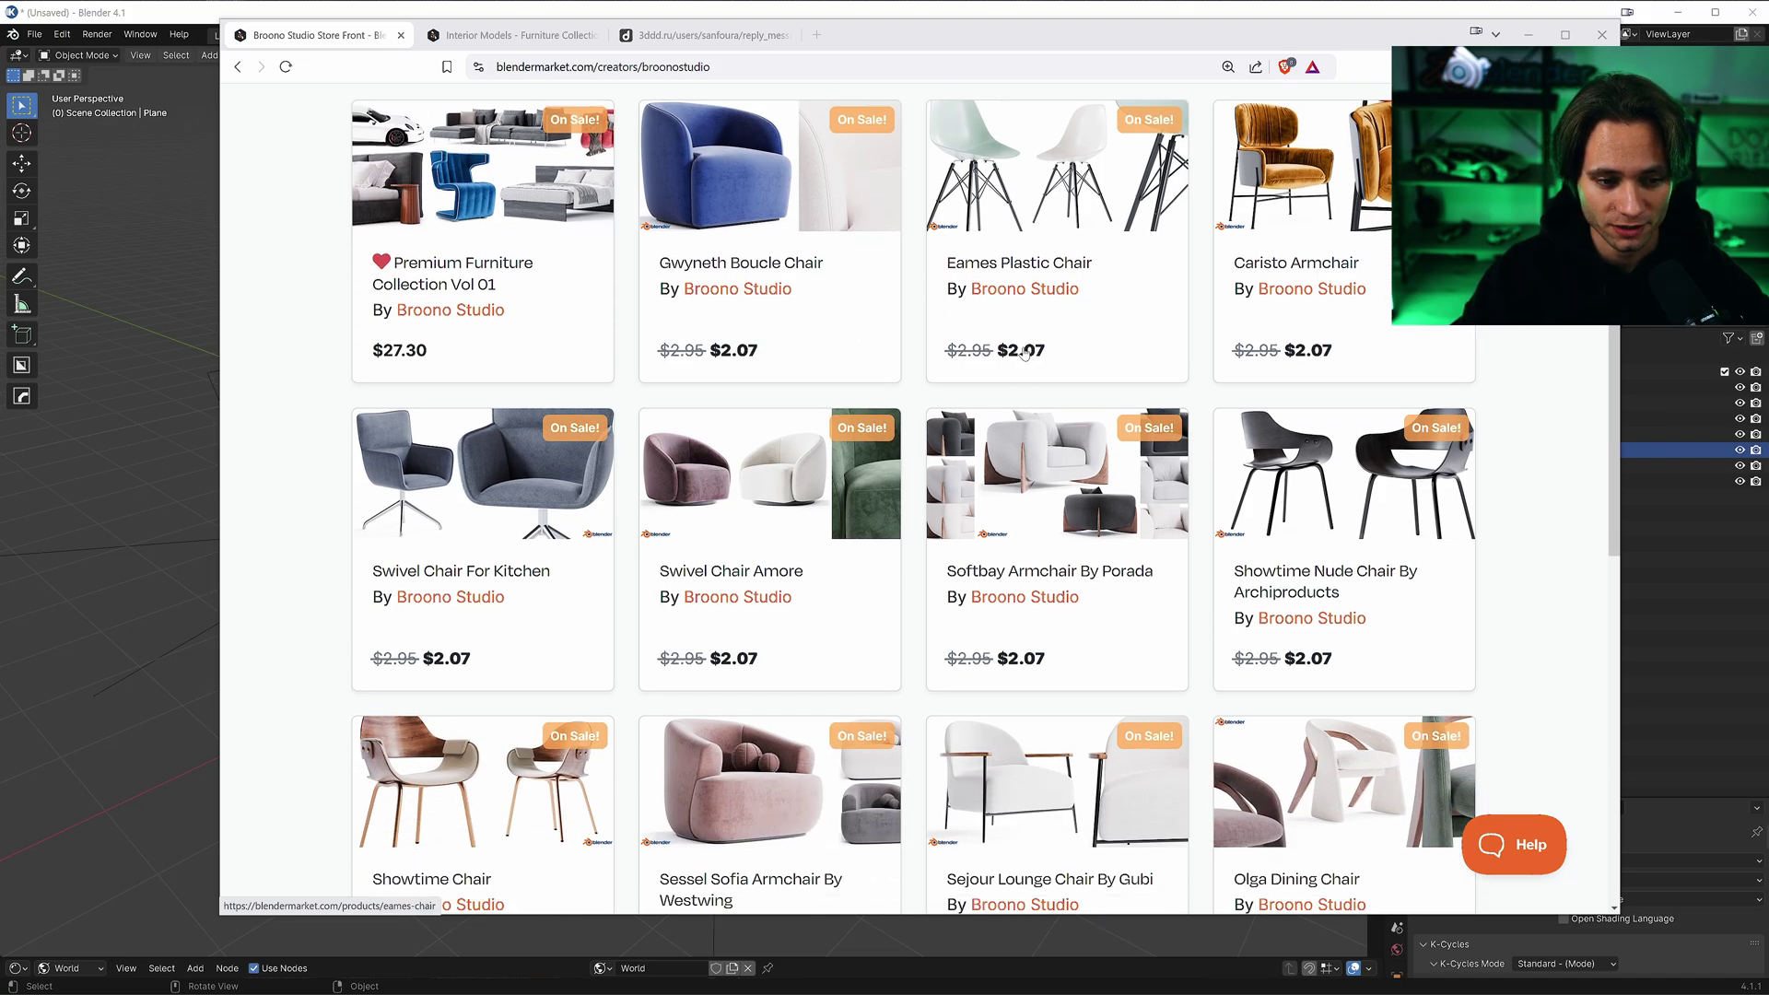
{"action": "scroll", "coordinate": [654, 505], "scroll_direction": "down", "scroll_amount": 4}
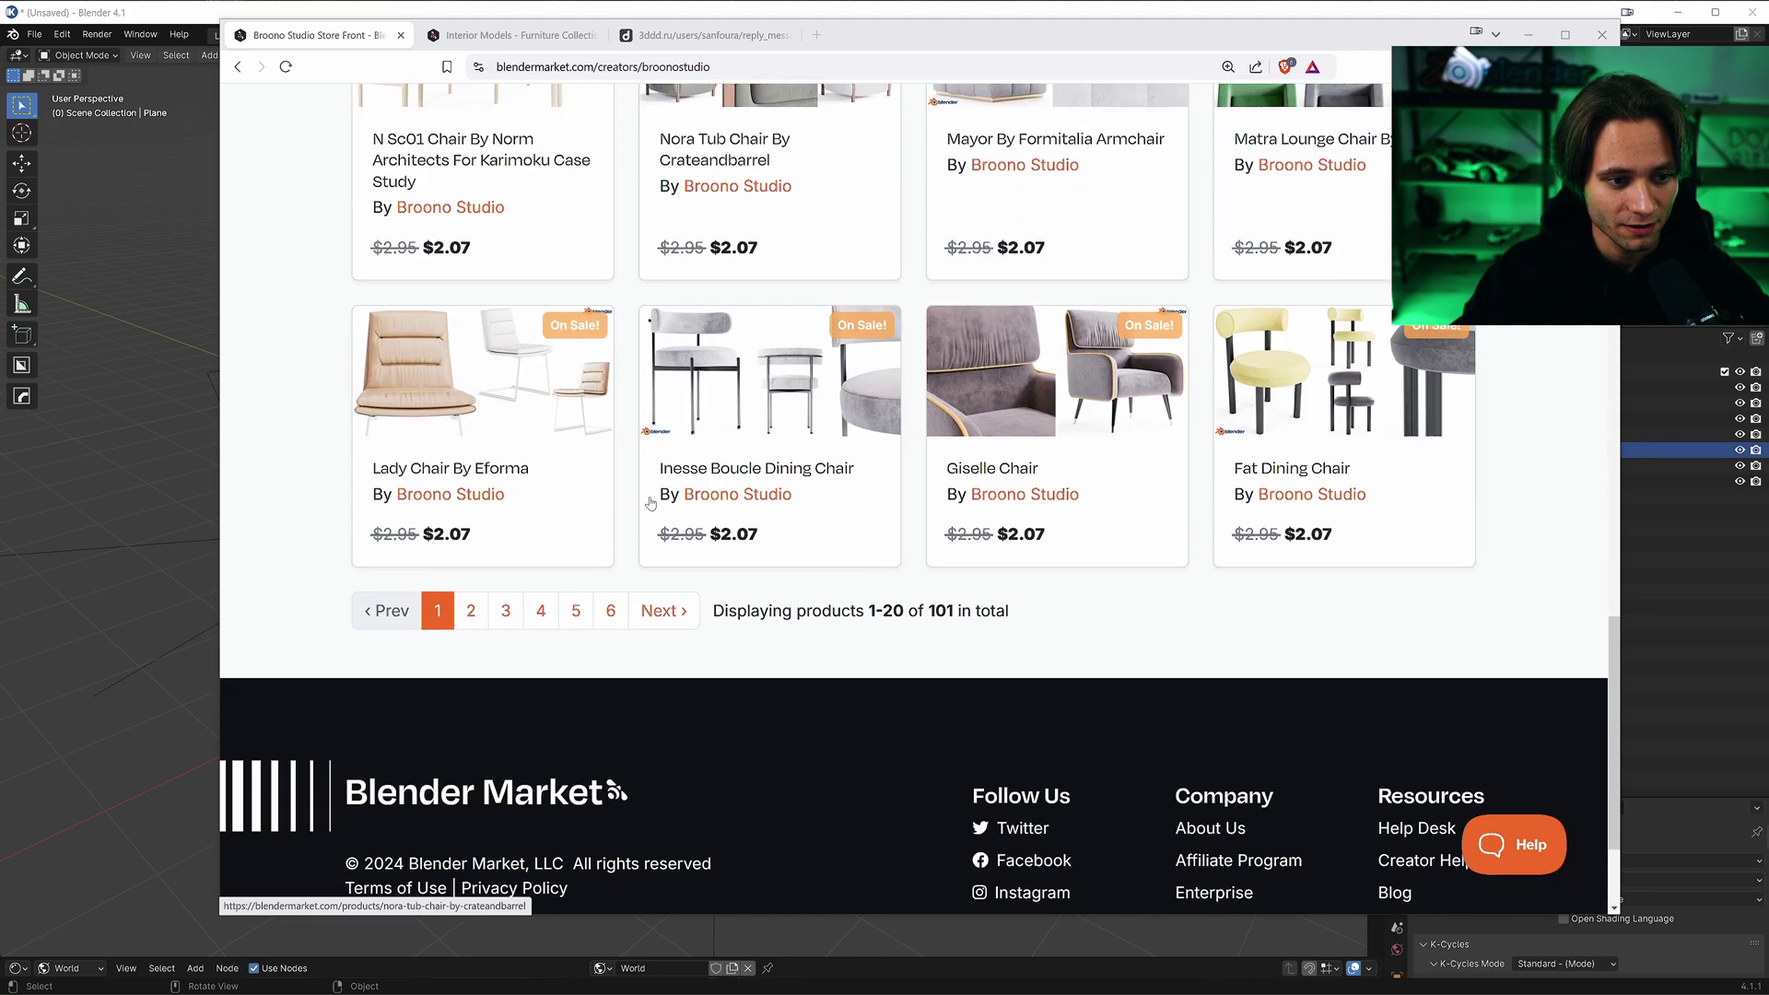
{"action": "left_click", "coordinate": [471, 611]}
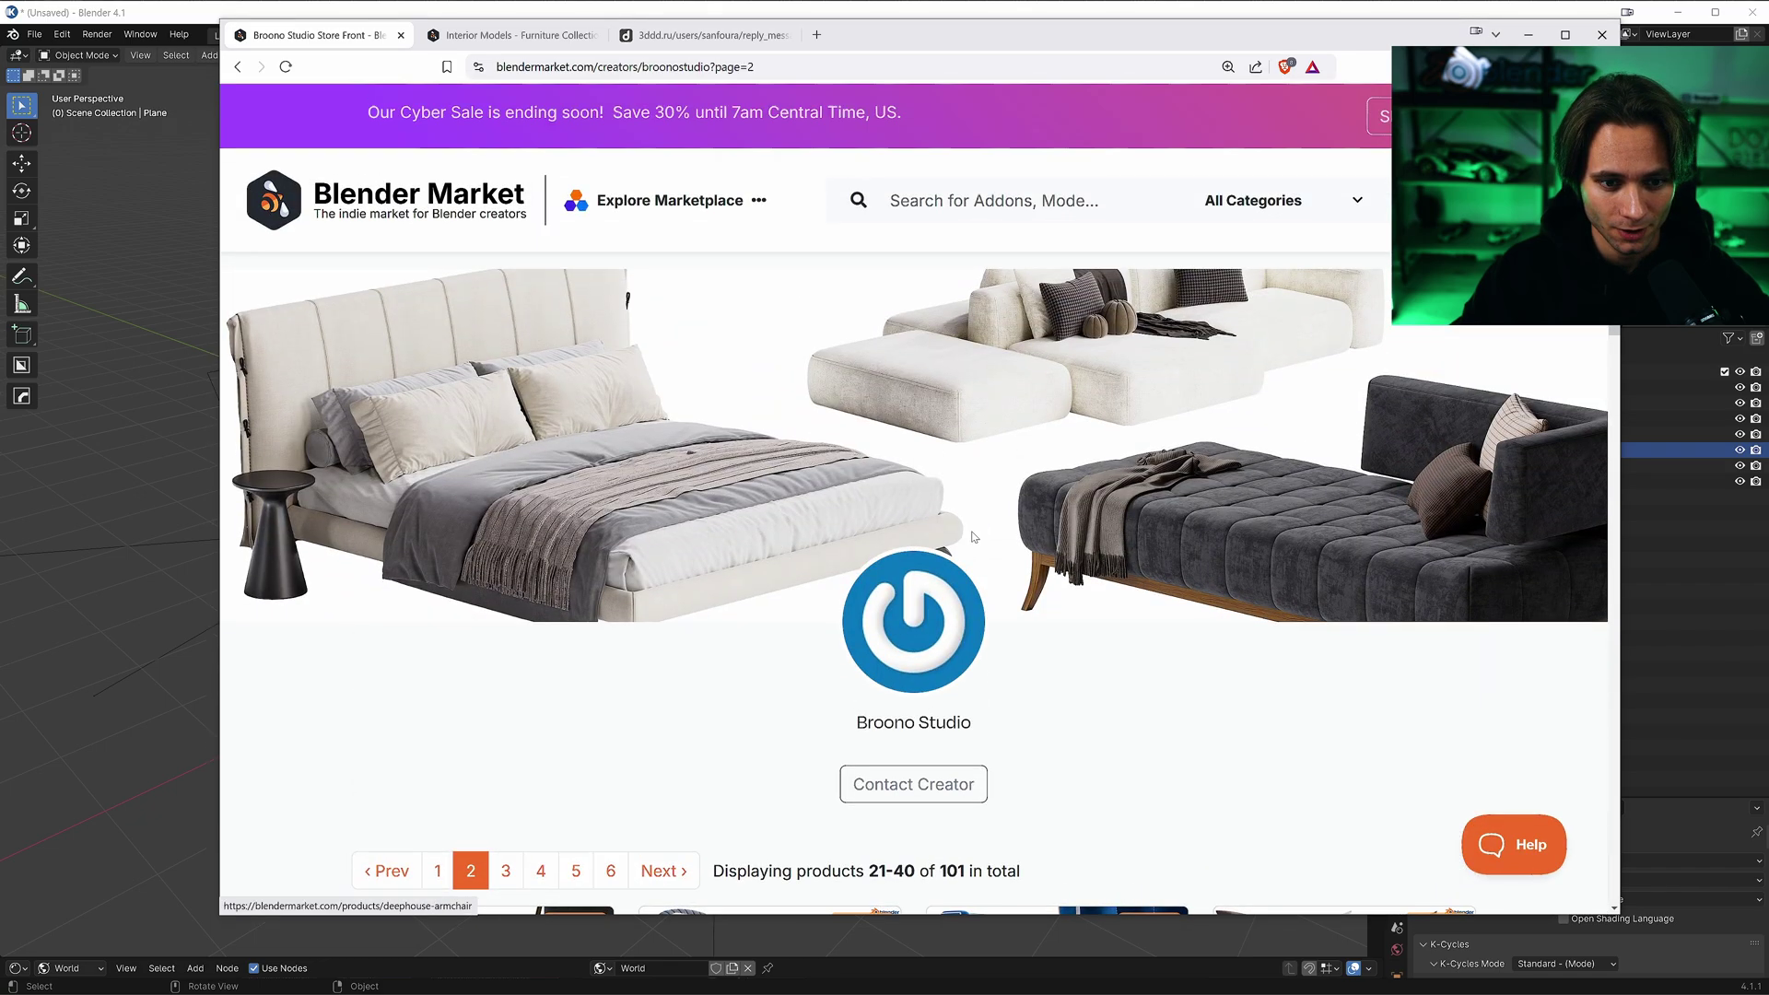
{"action": "scroll", "coordinate": [893, 375], "scroll_direction": "down", "scroll_amount": 3}
{"action": "scroll", "coordinate": [894, 376], "scroll_direction": "down", "scroll_amount": 8}
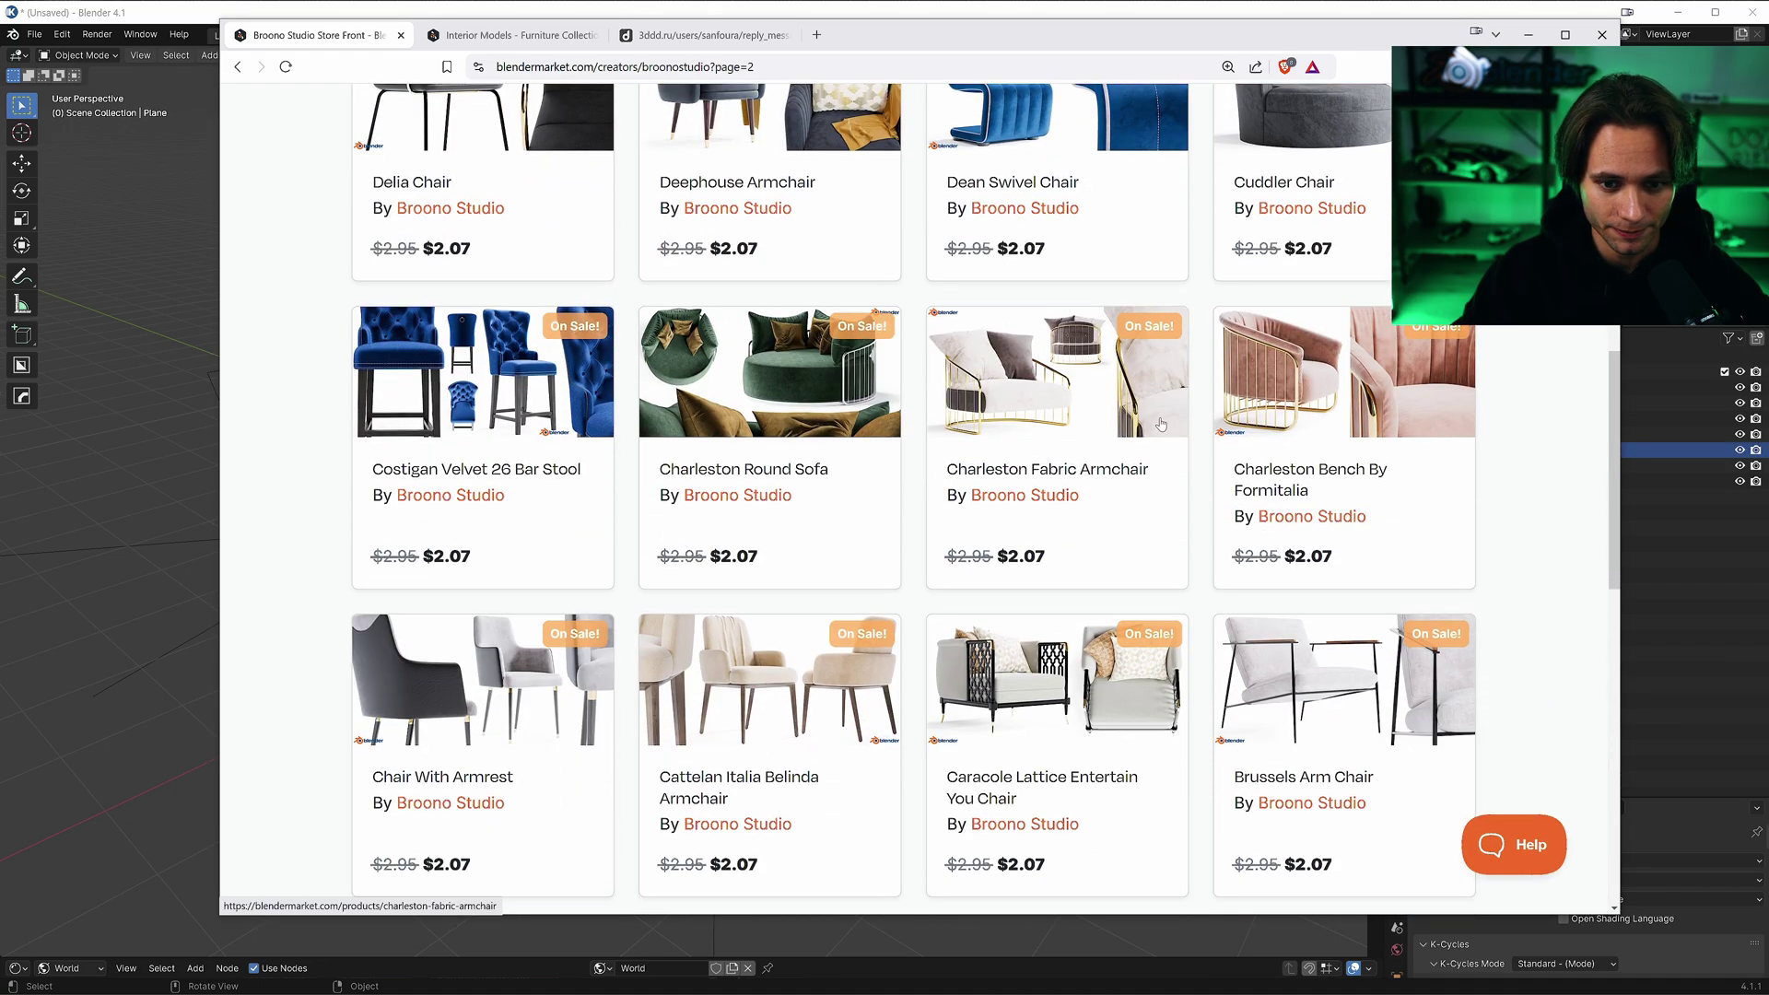
{"action": "scroll", "coordinate": [1256, 501], "scroll_direction": "down", "scroll_amount": 6}
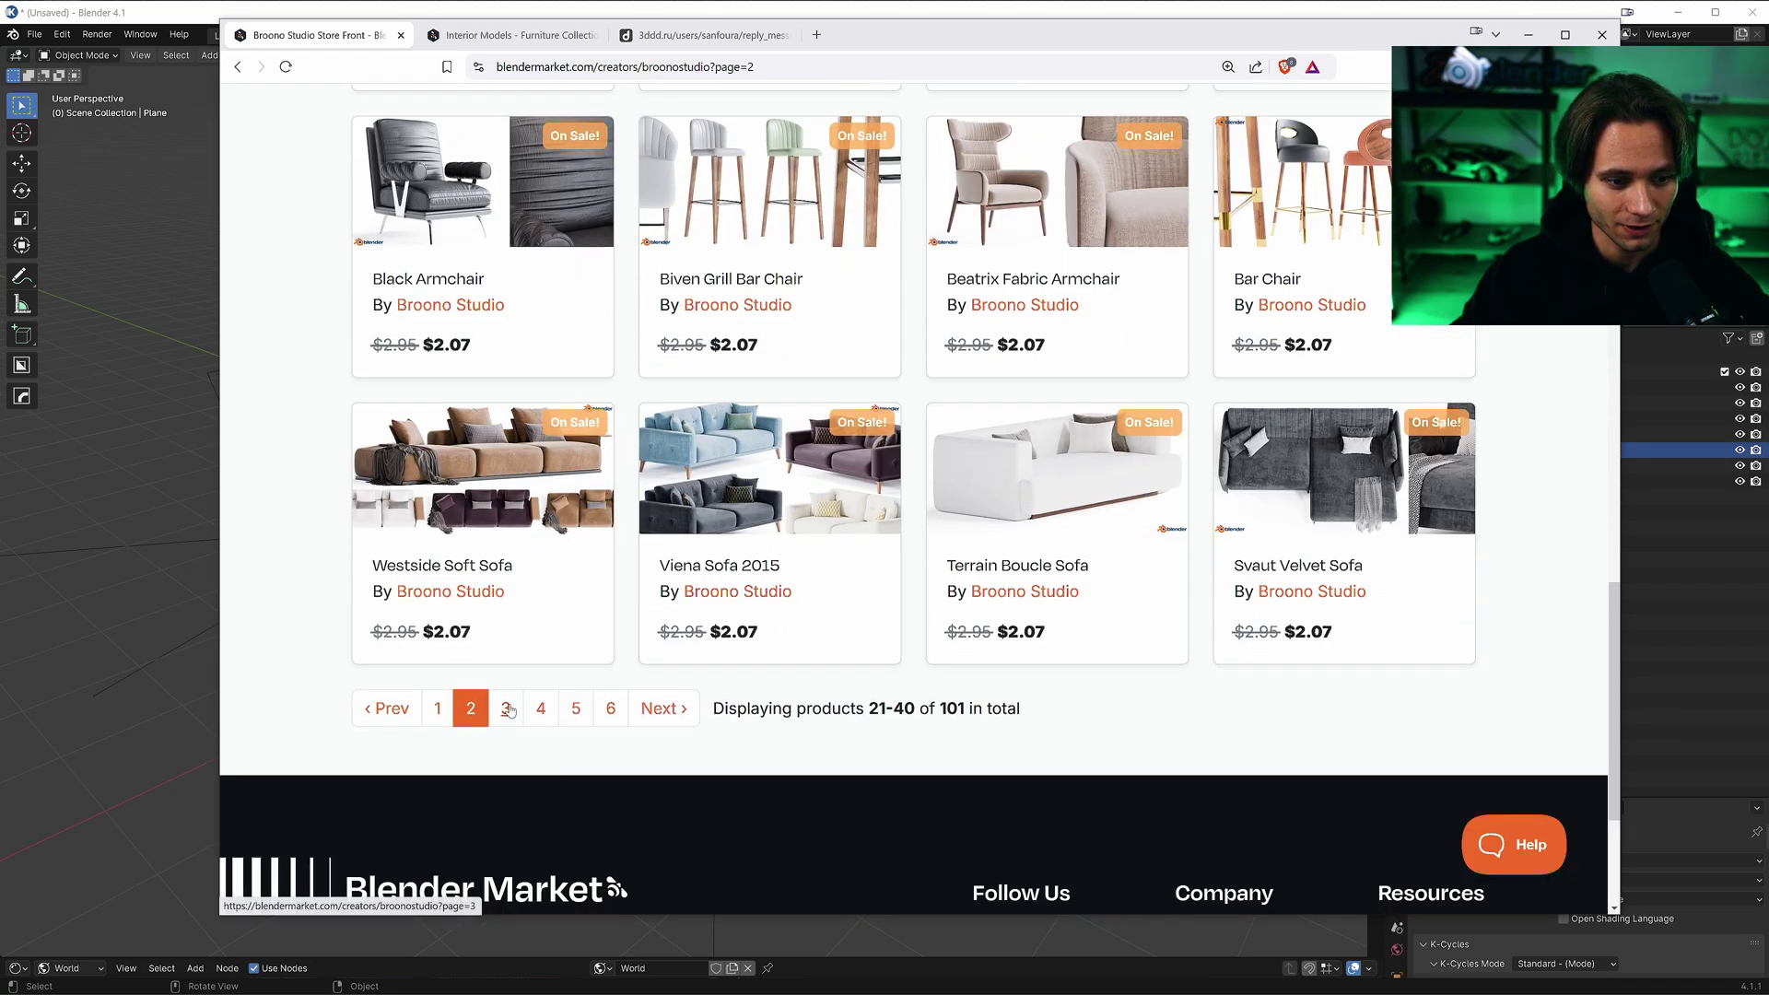
{"action": "left_click", "coordinate": [505, 708]}
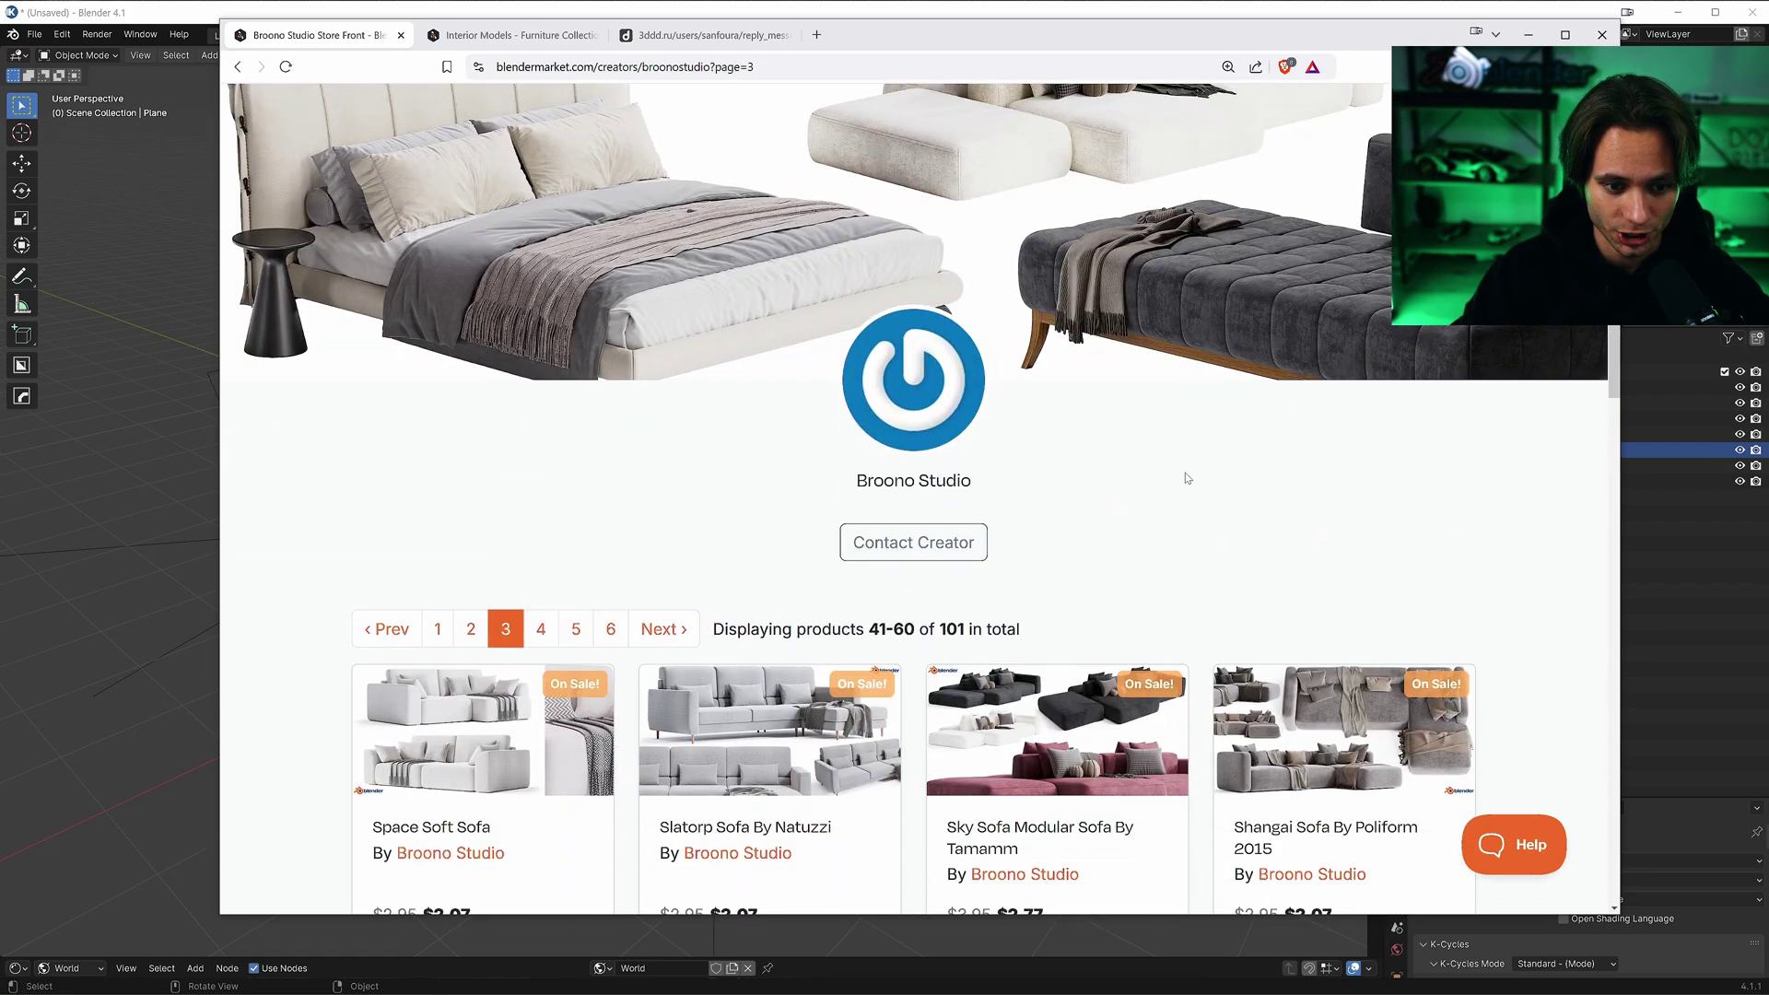
{"action": "scroll", "coordinate": [1179, 387], "scroll_direction": "down", "scroll_amount": 8}
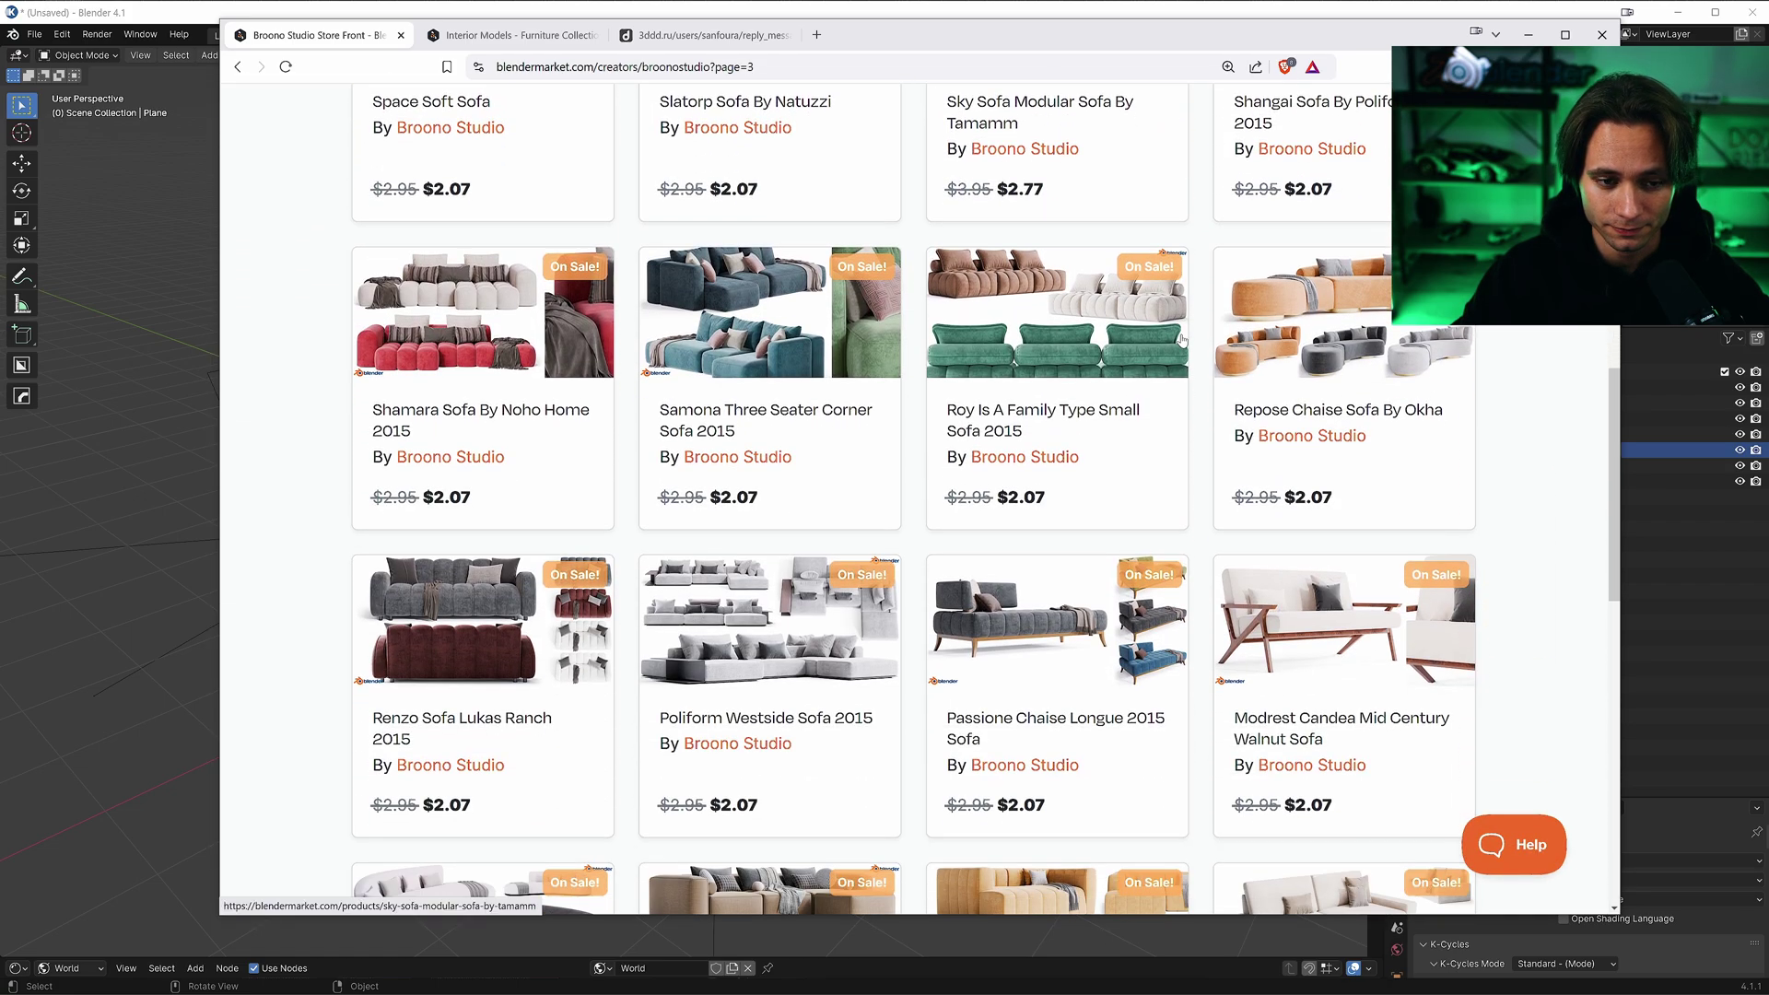
{"action": "scroll", "coordinate": [1184, 341], "scroll_direction": "down", "scroll_amount": 10}
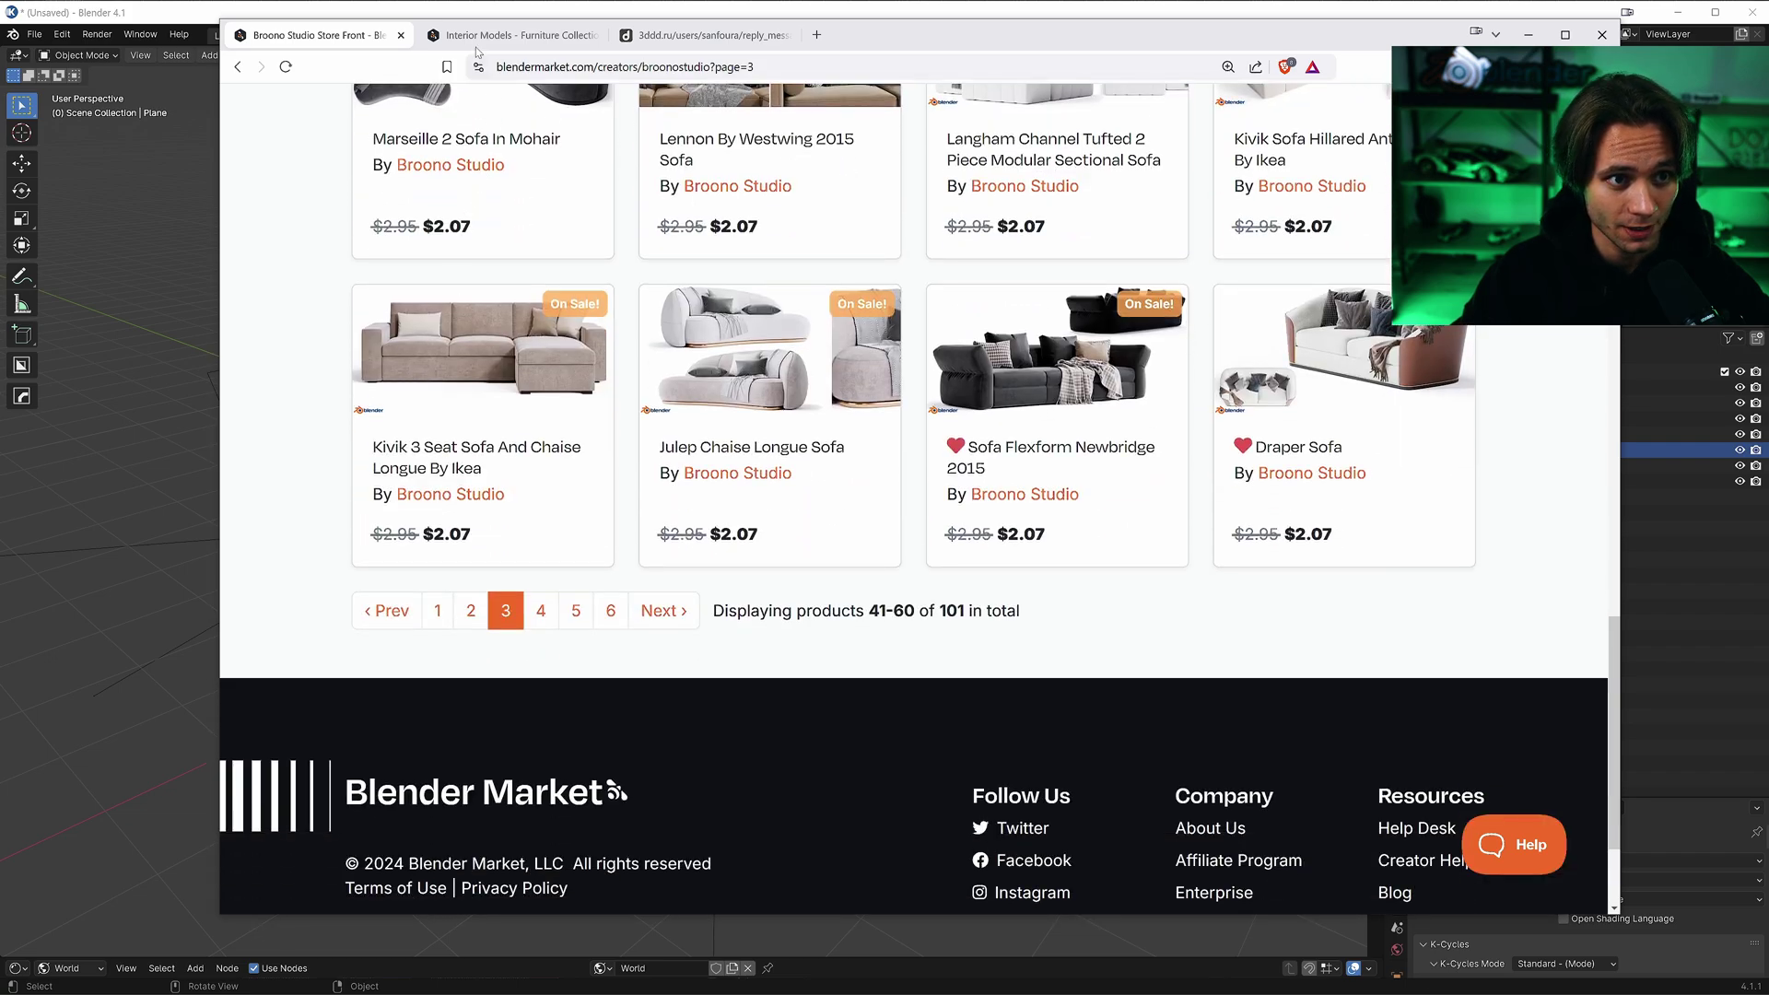
Switch to the Interior Models product page and review its update previews, purchase versions and asset variety overview
{"action": "left_click", "coordinate": [473, 39]}
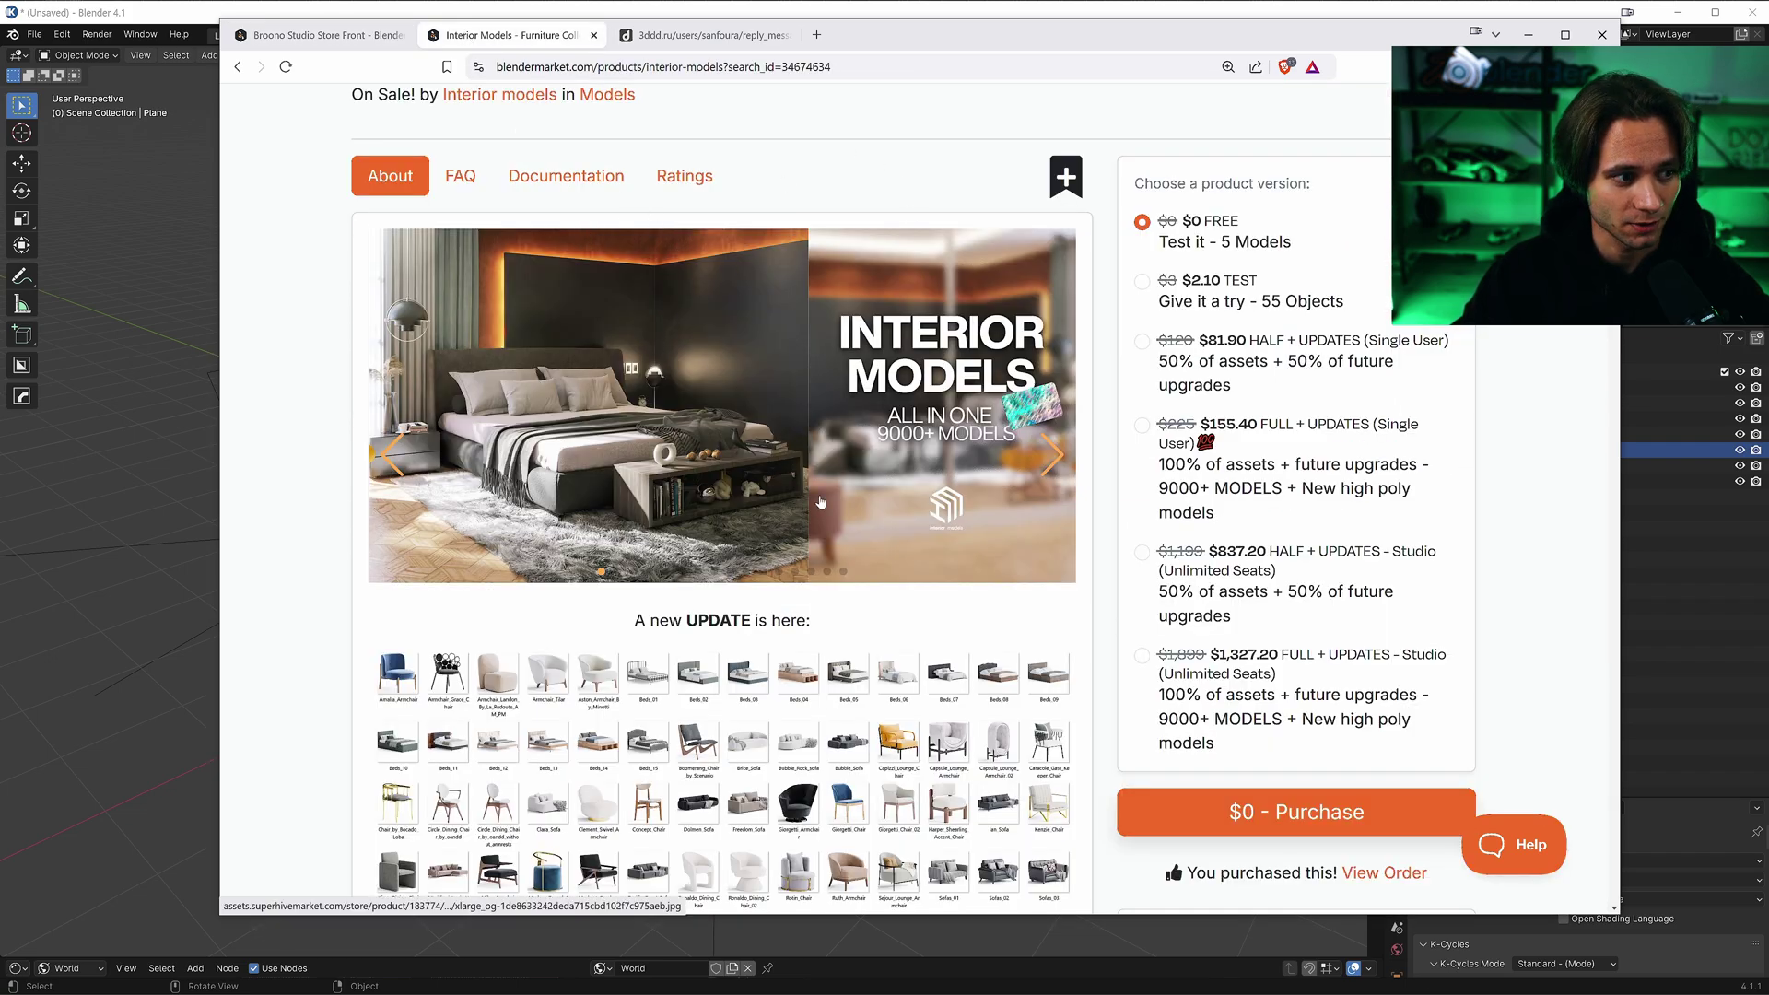
{"action": "scroll", "coordinate": [823, 509], "scroll_direction": "down", "scroll_amount": 3}
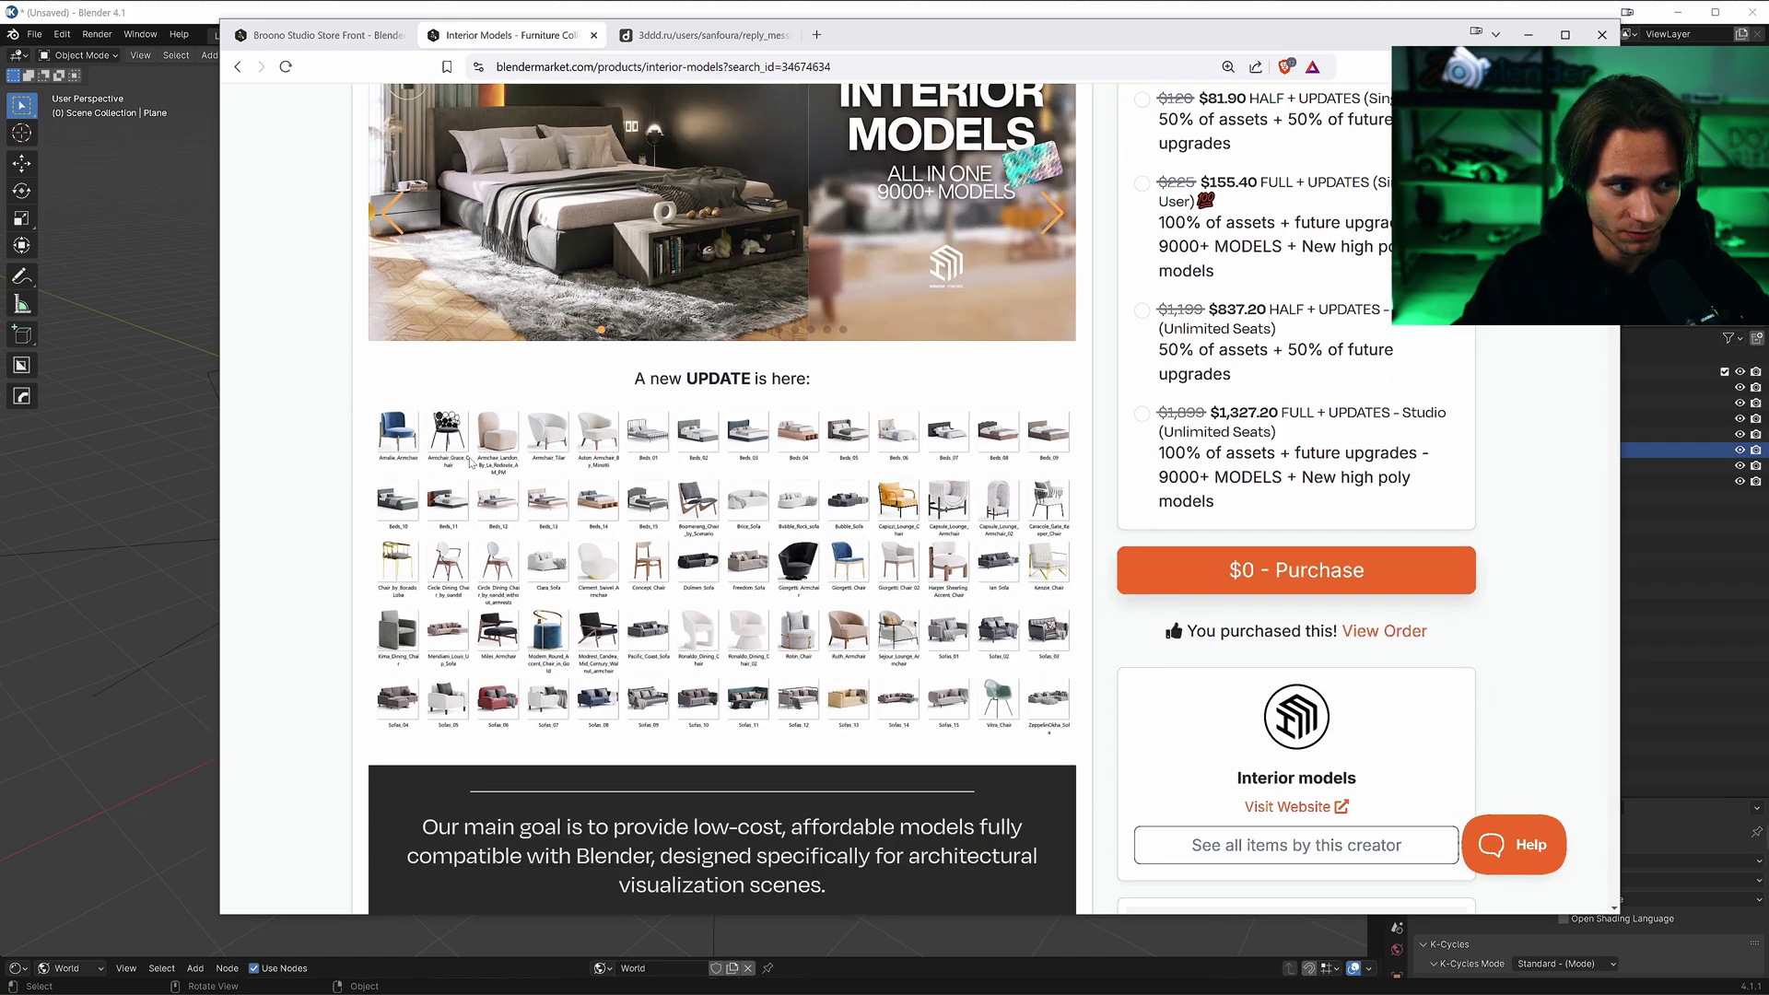
{"action": "scroll", "coordinate": [857, 686], "scroll_direction": "down", "scroll_amount": 1}
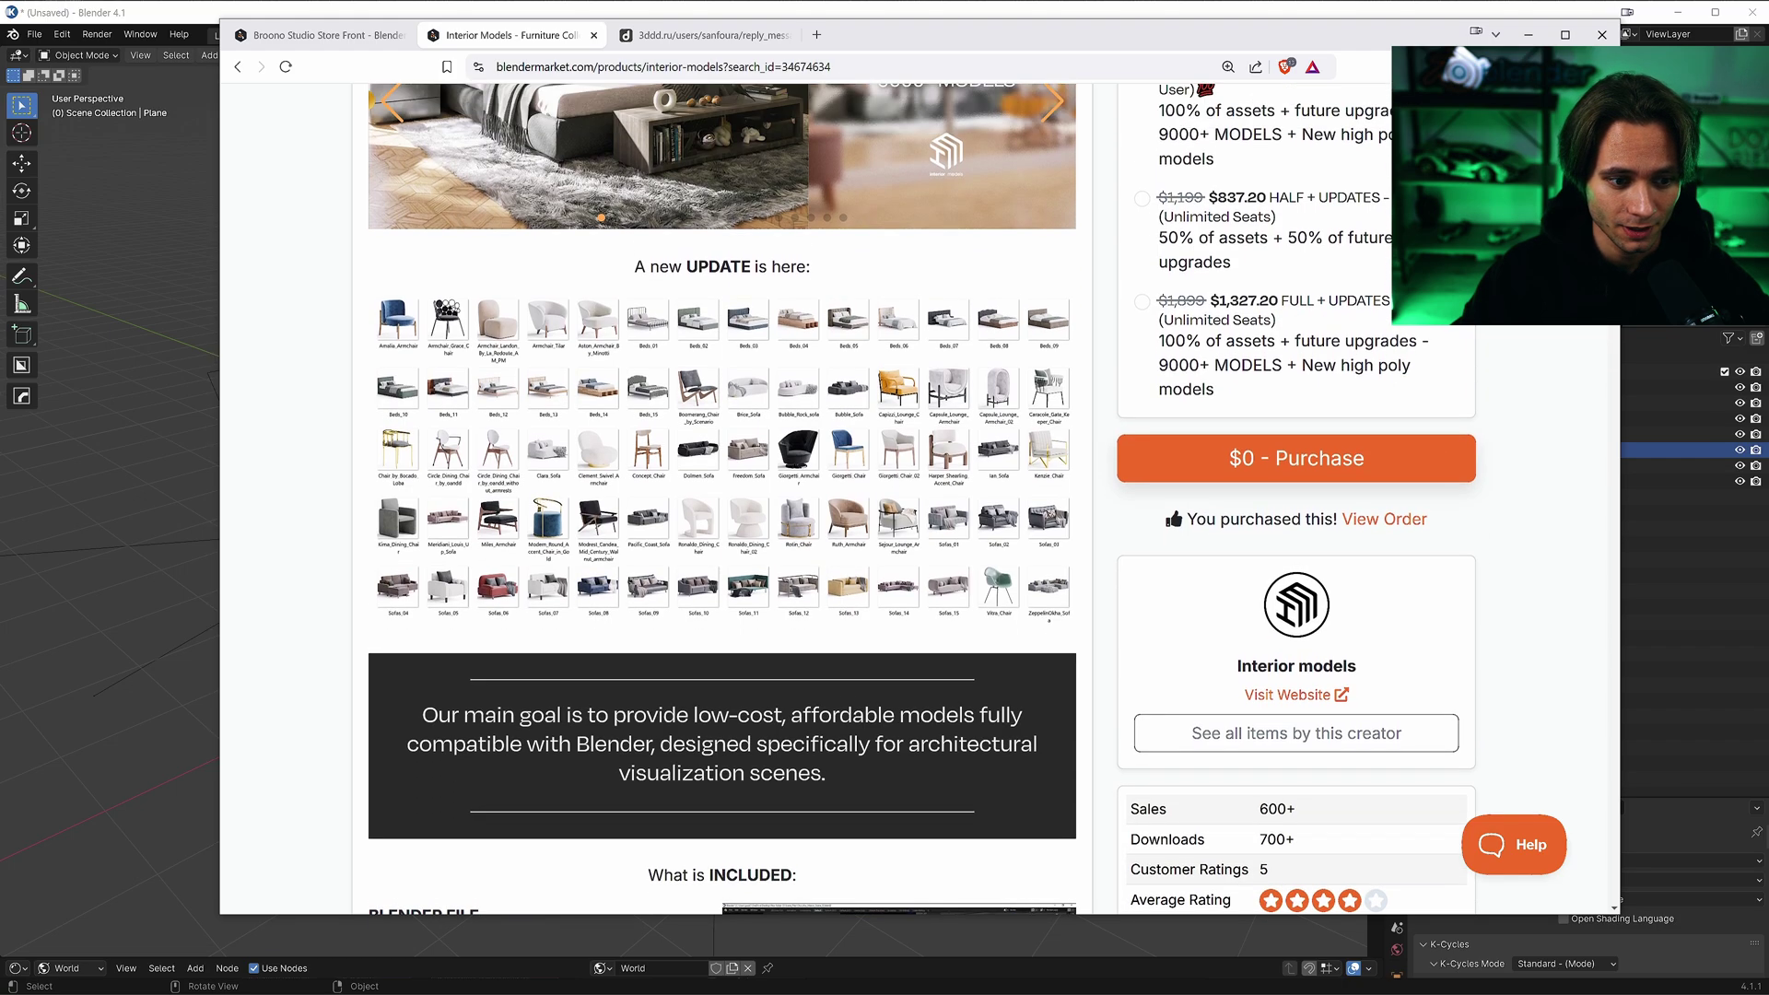
{"action": "scroll", "coordinate": [769, 402], "scroll_direction": "up", "scroll_amount": 4}
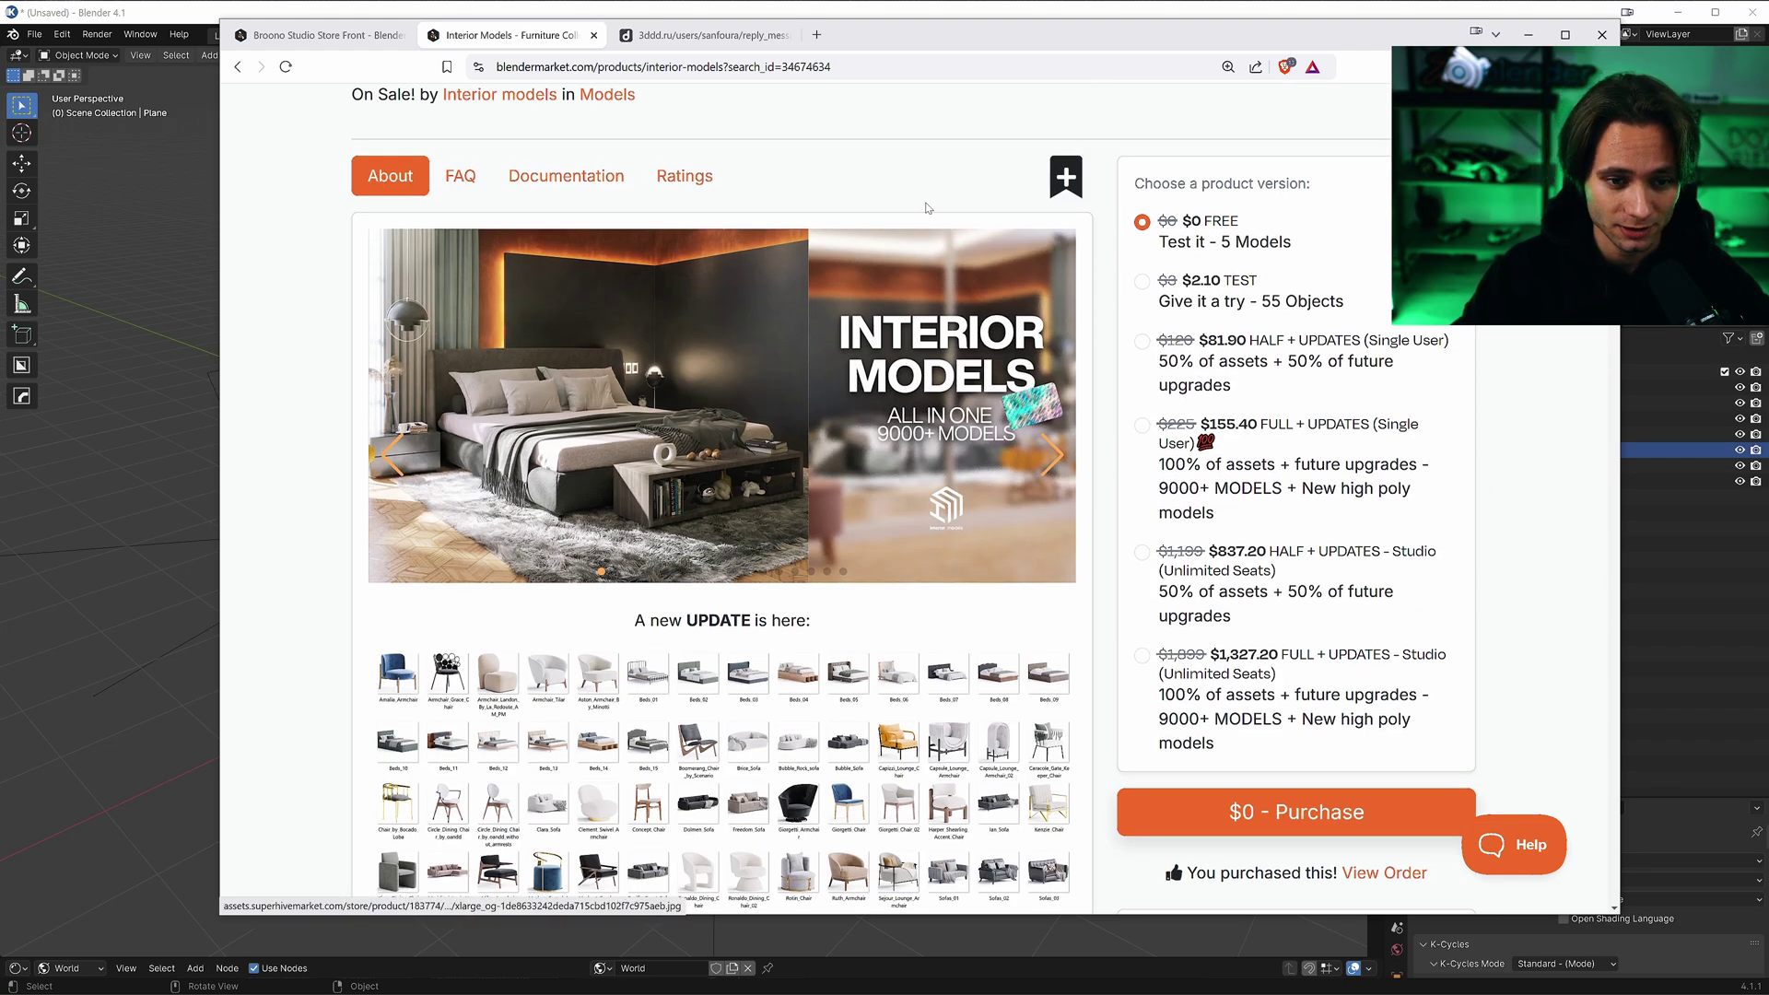
{"action": "scroll", "coordinate": [825, 475], "scroll_direction": "down", "scroll_amount": 4}
{"action": "scroll", "coordinate": [825, 475], "scroll_direction": "down", "scroll_amount": 12}
{"action": "scroll", "coordinate": [825, 474], "scroll_direction": "down", "scroll_amount": 2}
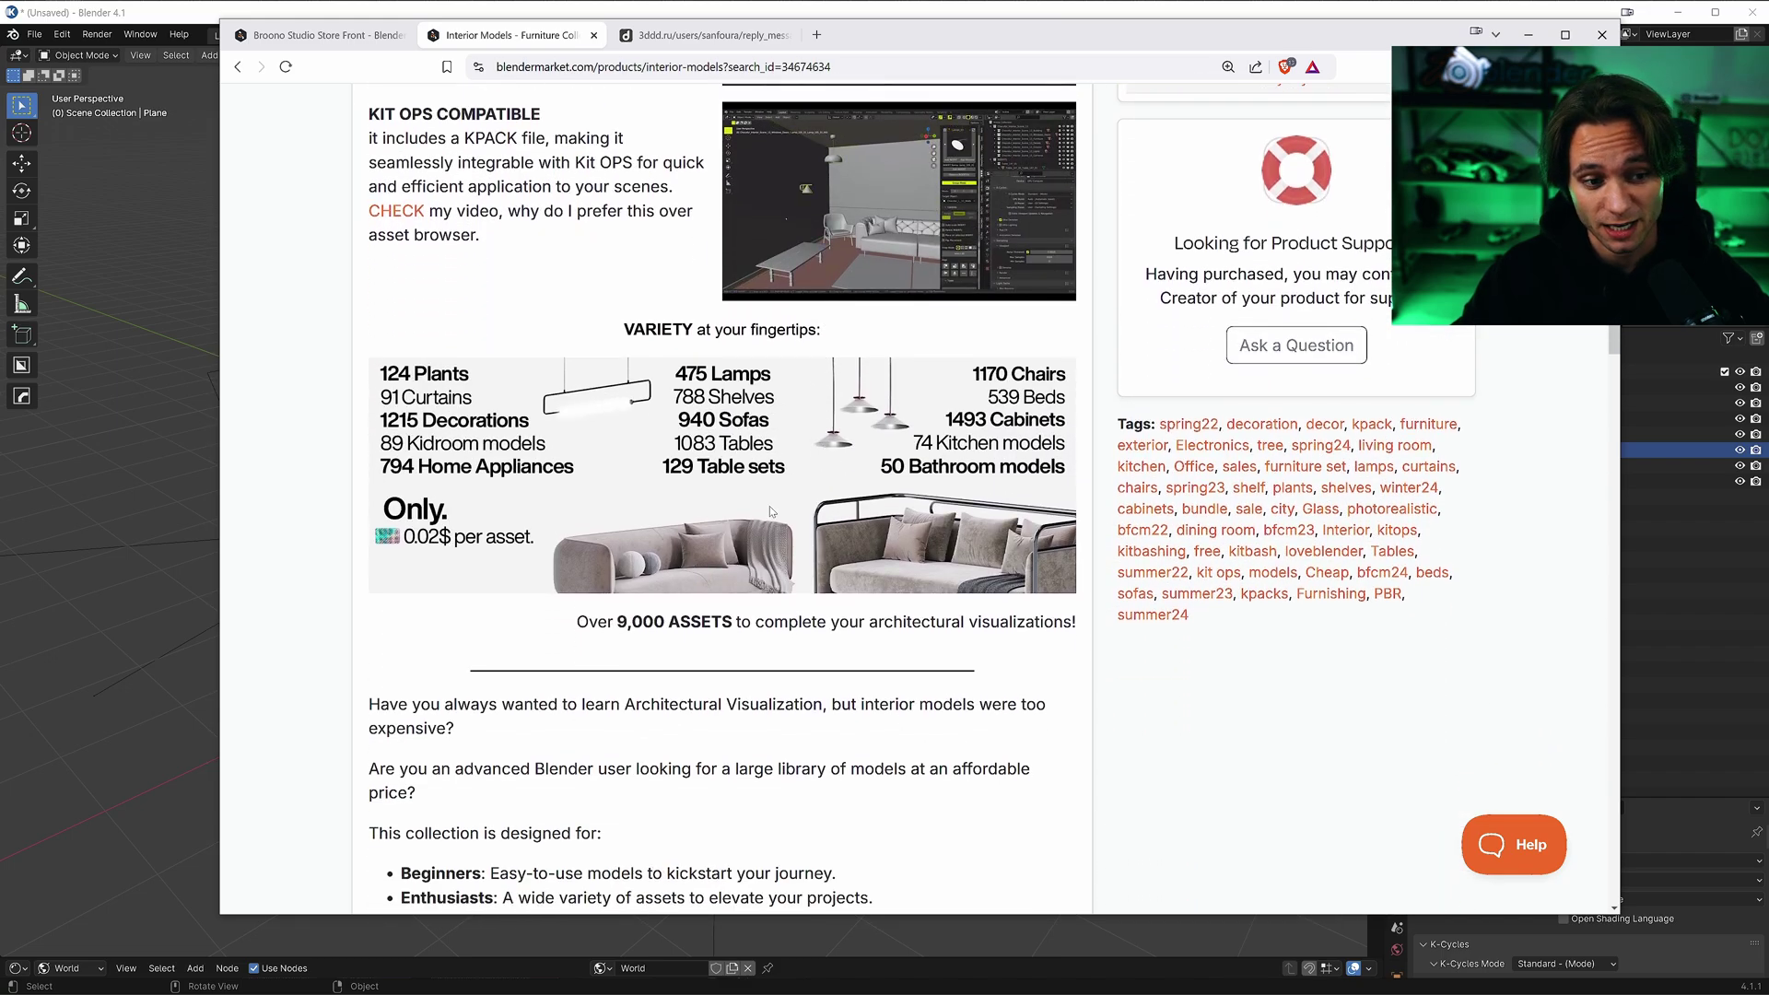
Switch to Blender, look over the chair studio scene and select the camera to show its lens settings
{"action": "left_click", "coordinate": [1528, 35]}
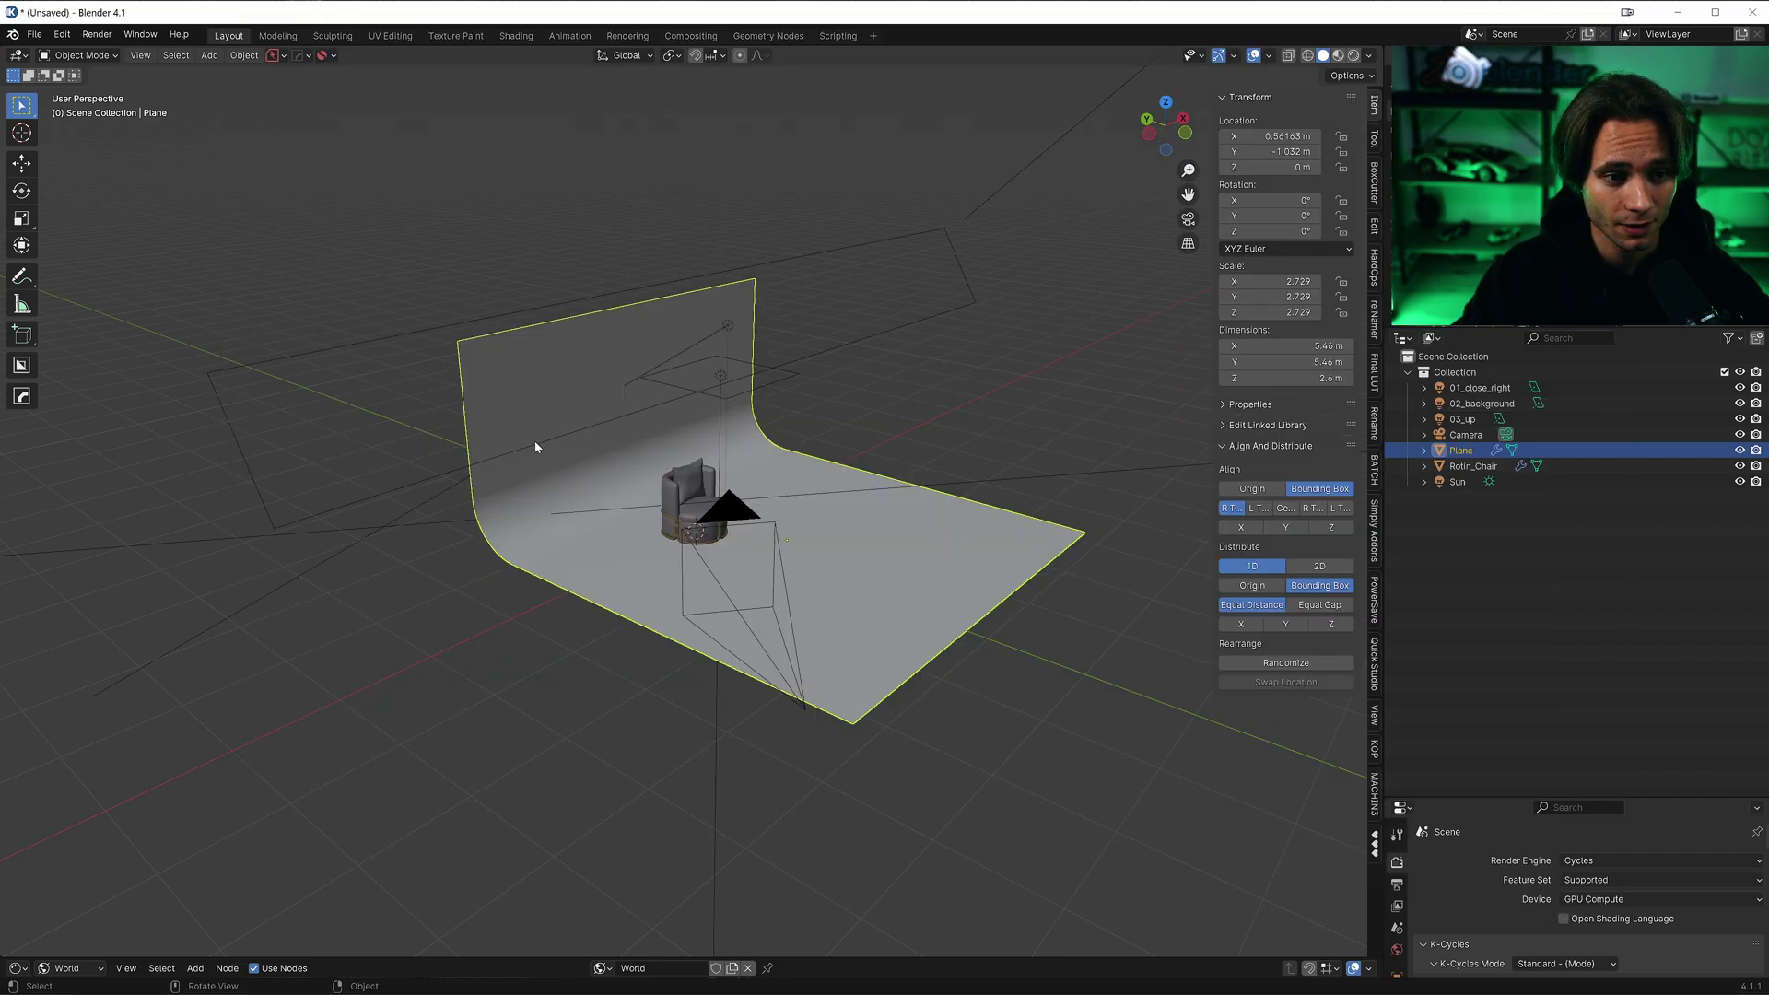
{"action": "middle_click_drag", "start_coordinate": [561, 427], "coordinate": [540, 417]}
{"action": "scroll", "coordinate": [676, 517], "scroll_direction": "up", "scroll_amount": 1}
{"action": "mouse_move", "coordinate": [707, 534]}
{"action": "middle_mouse_down"}
{"action": "mouse_move", "coordinate": [658, 521]}
{"action": "mouse_move", "coordinate": [647, 497]}
{"action": "mouse_move", "coordinate": [710, 578]}
{"action": "mouse_move", "coordinate": [713, 501]}
{"action": "middle_mouse_up"}
{"action": "scroll", "coordinate": [676, 522], "scroll_direction": "up", "scroll_amount": 3}
{"action": "scroll", "coordinate": [657, 521], "scroll_direction": "down", "scroll_amount": 2}
{"action": "left_click", "coordinate": [686, 529]}
{"action": "scroll", "coordinate": [710, 578], "scroll_direction": "up", "scroll_amount": 1}
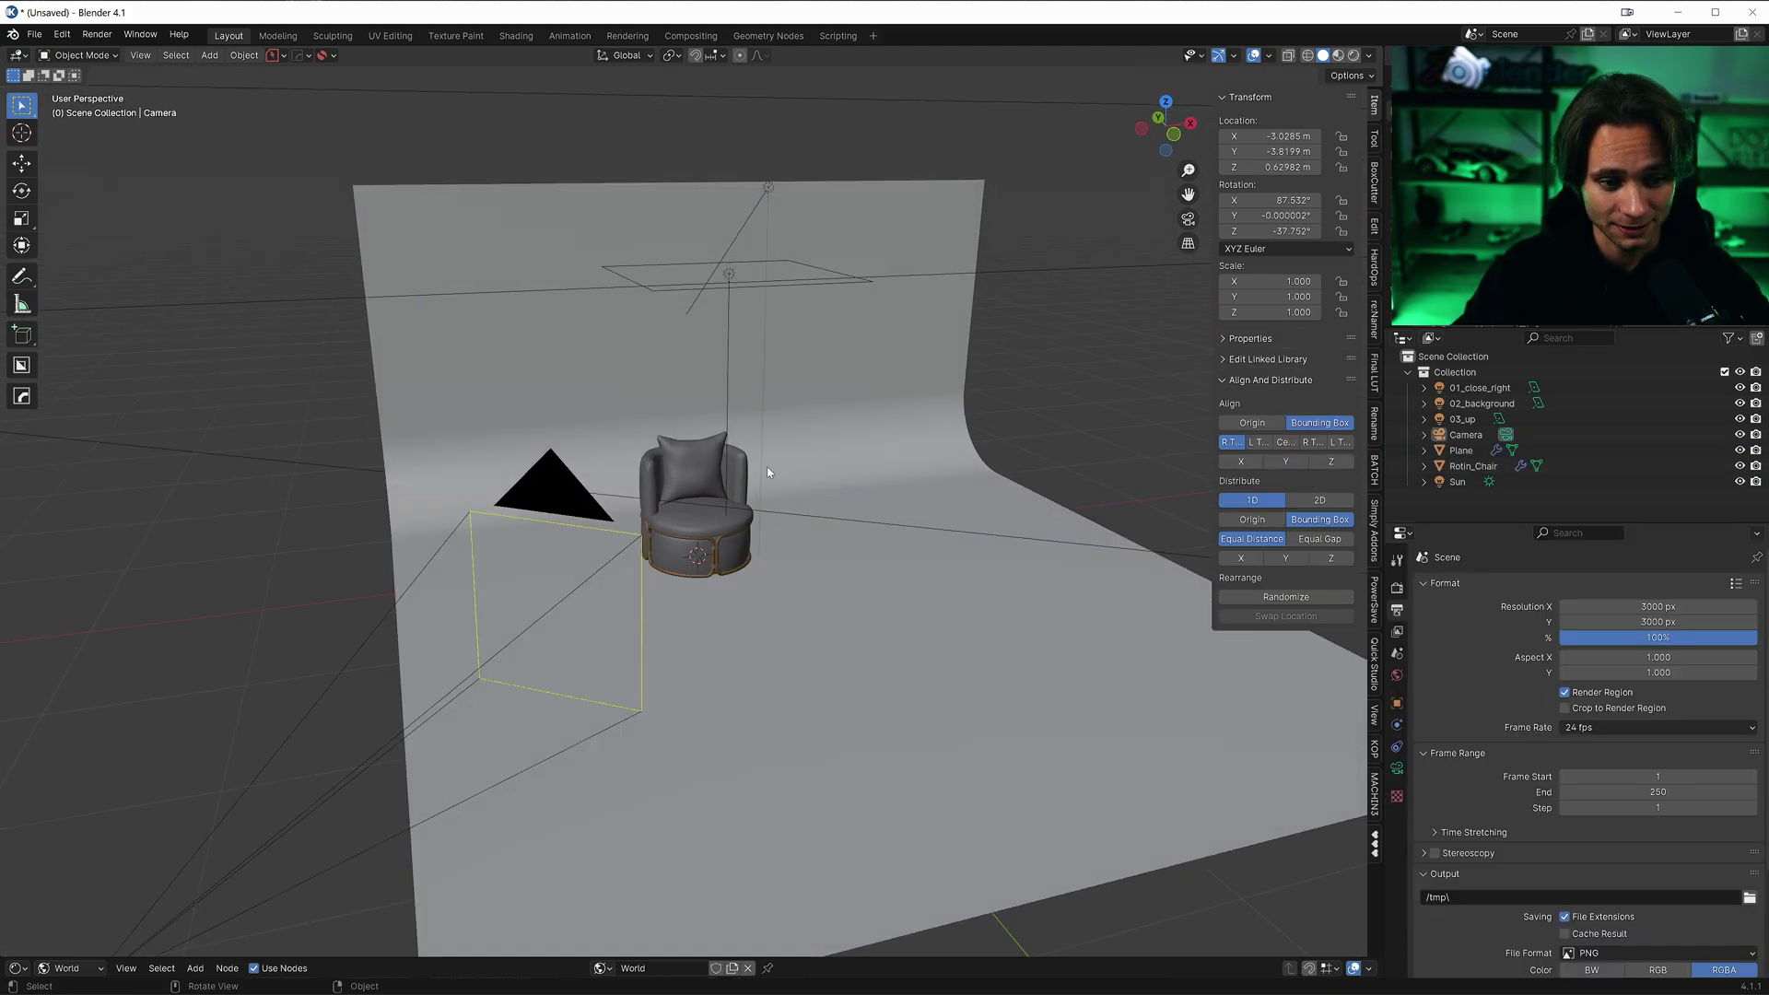
{"action": "left_click", "coordinate": [516, 507]}
{"action": "left_click", "coordinate": [1396, 768]}
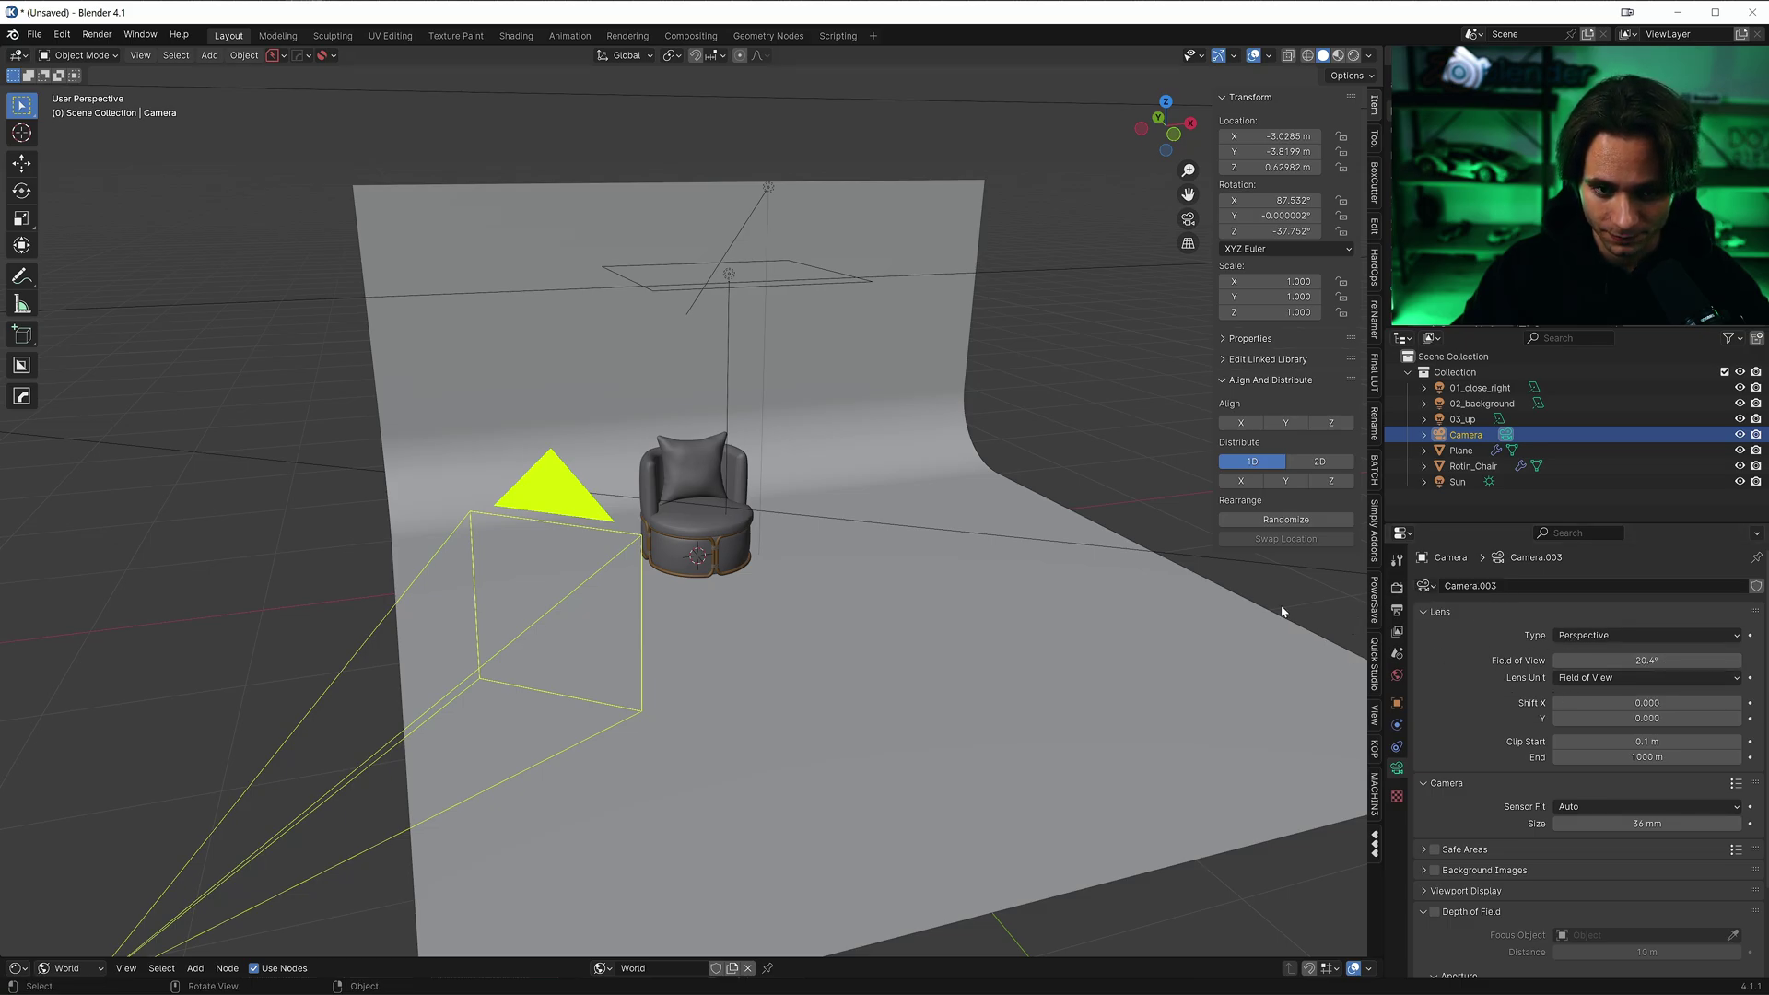
Select the curved backdrop plane and examine its mesh in Edit Mode from several sides, returning to Object Mode
{"action": "middle_click_drag", "start_coordinate": [837, 465], "coordinate": [824, 461]}
{"action": "scroll", "coordinate": [825, 465], "scroll_direction": "down", "scroll_amount": 3}
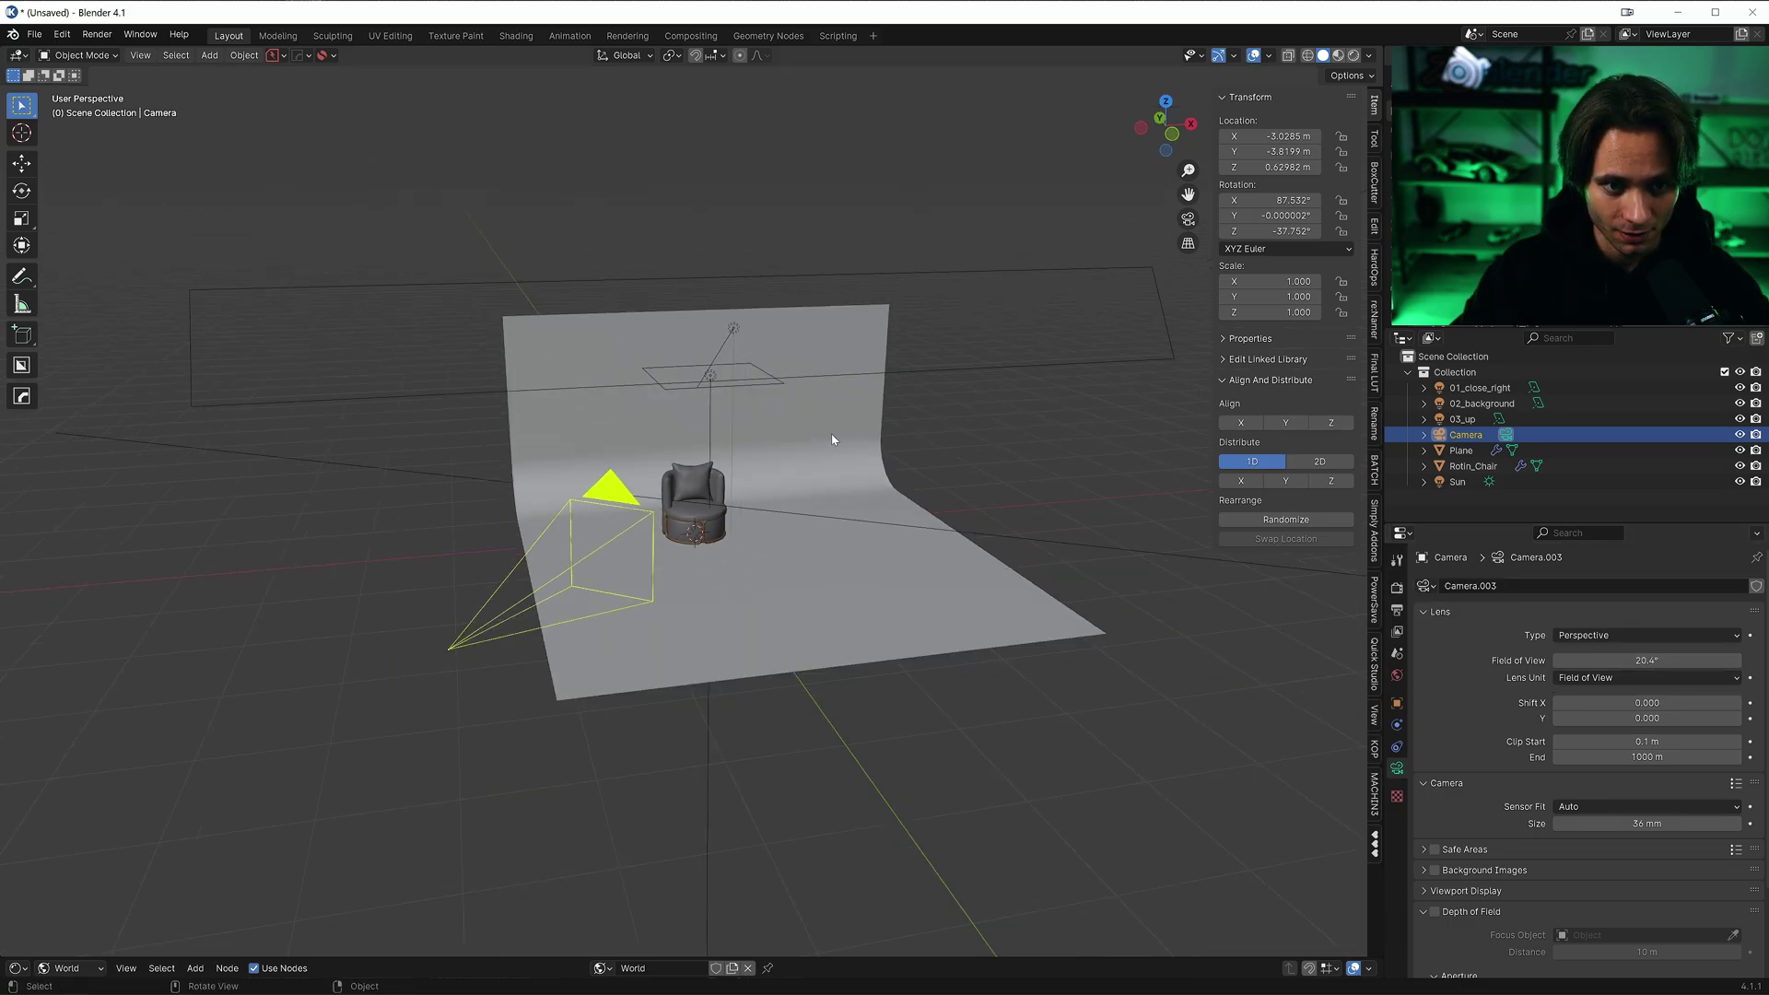
{"action": "left_click", "coordinate": [841, 636]}
{"action": "middle_click_drag", "start_coordinate": [955, 525], "coordinate": [655, 505]}
{"action": "key", "text": "Tab"}
{"action": "middle_click_drag", "start_coordinate": [575, 709], "coordinate": [470, 618]}
{"action": "middle_click_drag", "start_coordinate": [464, 545], "coordinate": [870, 478]}
{"action": "key", "text": "Tab"}
Select the Sun light and examine its placement relative to the studio backdrop and its light settings
{"action": "left_click", "coordinate": [1457, 481]}
{"action": "scroll", "coordinate": [928, 509], "scroll_direction": "down", "scroll_amount": 3}
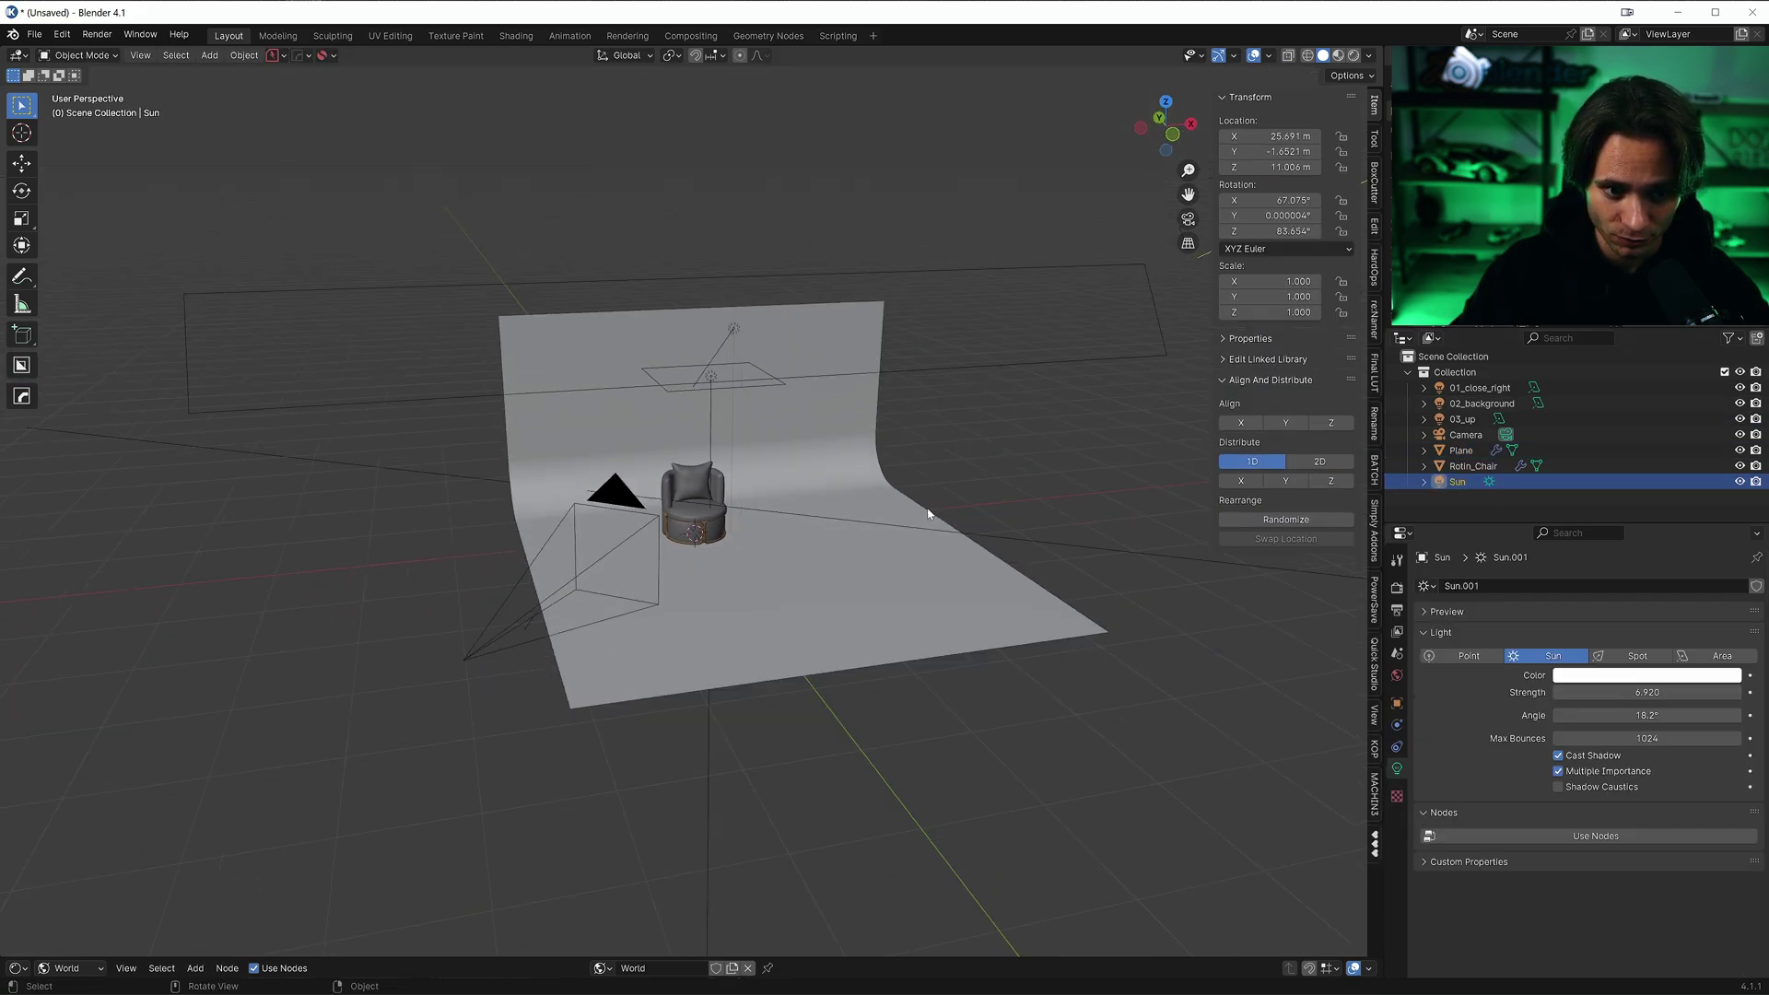
{"action": "middle_click_drag", "start_coordinate": [988, 531], "coordinate": [677, 514], "text": "shift"}
{"action": "scroll", "coordinate": [861, 537], "scroll_direction": "down", "scroll_amount": 3}
{"action": "middle_click_drag", "start_coordinate": [905, 467], "coordinate": [908, 506]}
{"action": "scroll", "coordinate": [881, 503], "scroll_direction": "down", "scroll_amount": 1}
{"action": "scroll", "coordinate": [792, 504], "scroll_direction": "down", "scroll_amount": 2}
{"action": "scroll", "coordinate": [820, 490], "scroll_direction": "down", "scroll_amount": 3}
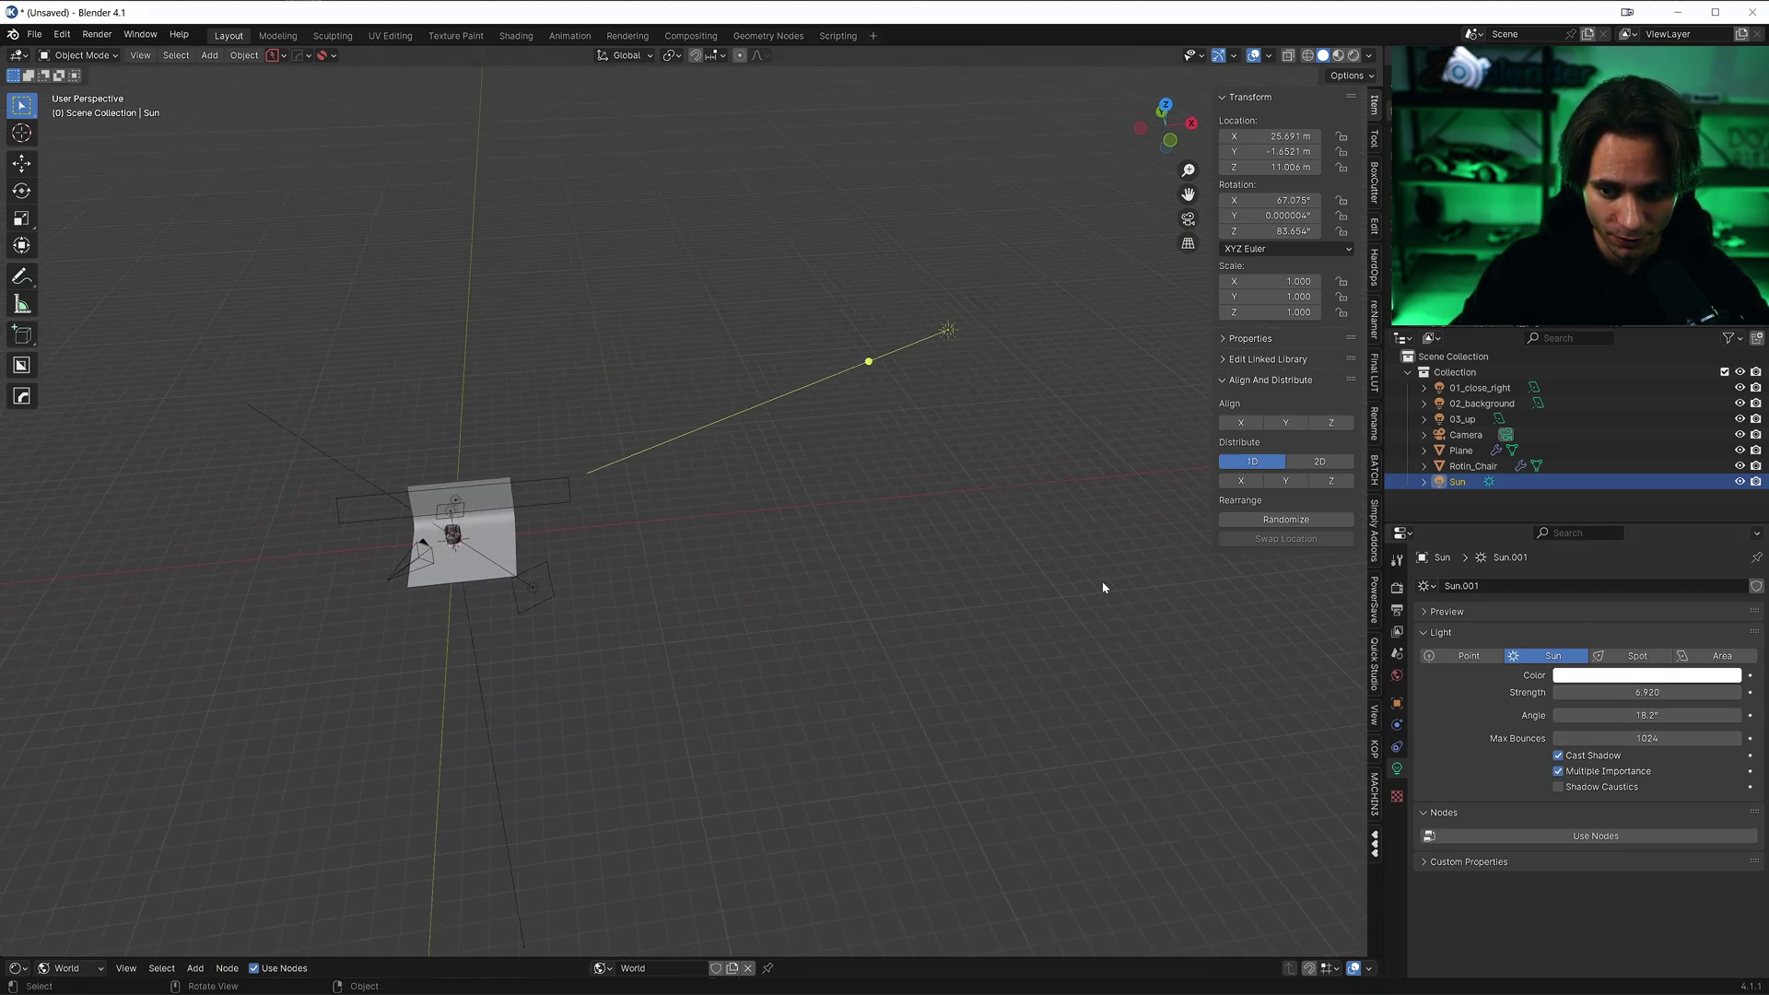
{"action": "middle_click_drag", "start_coordinate": [660, 525], "coordinate": [790, 526]}
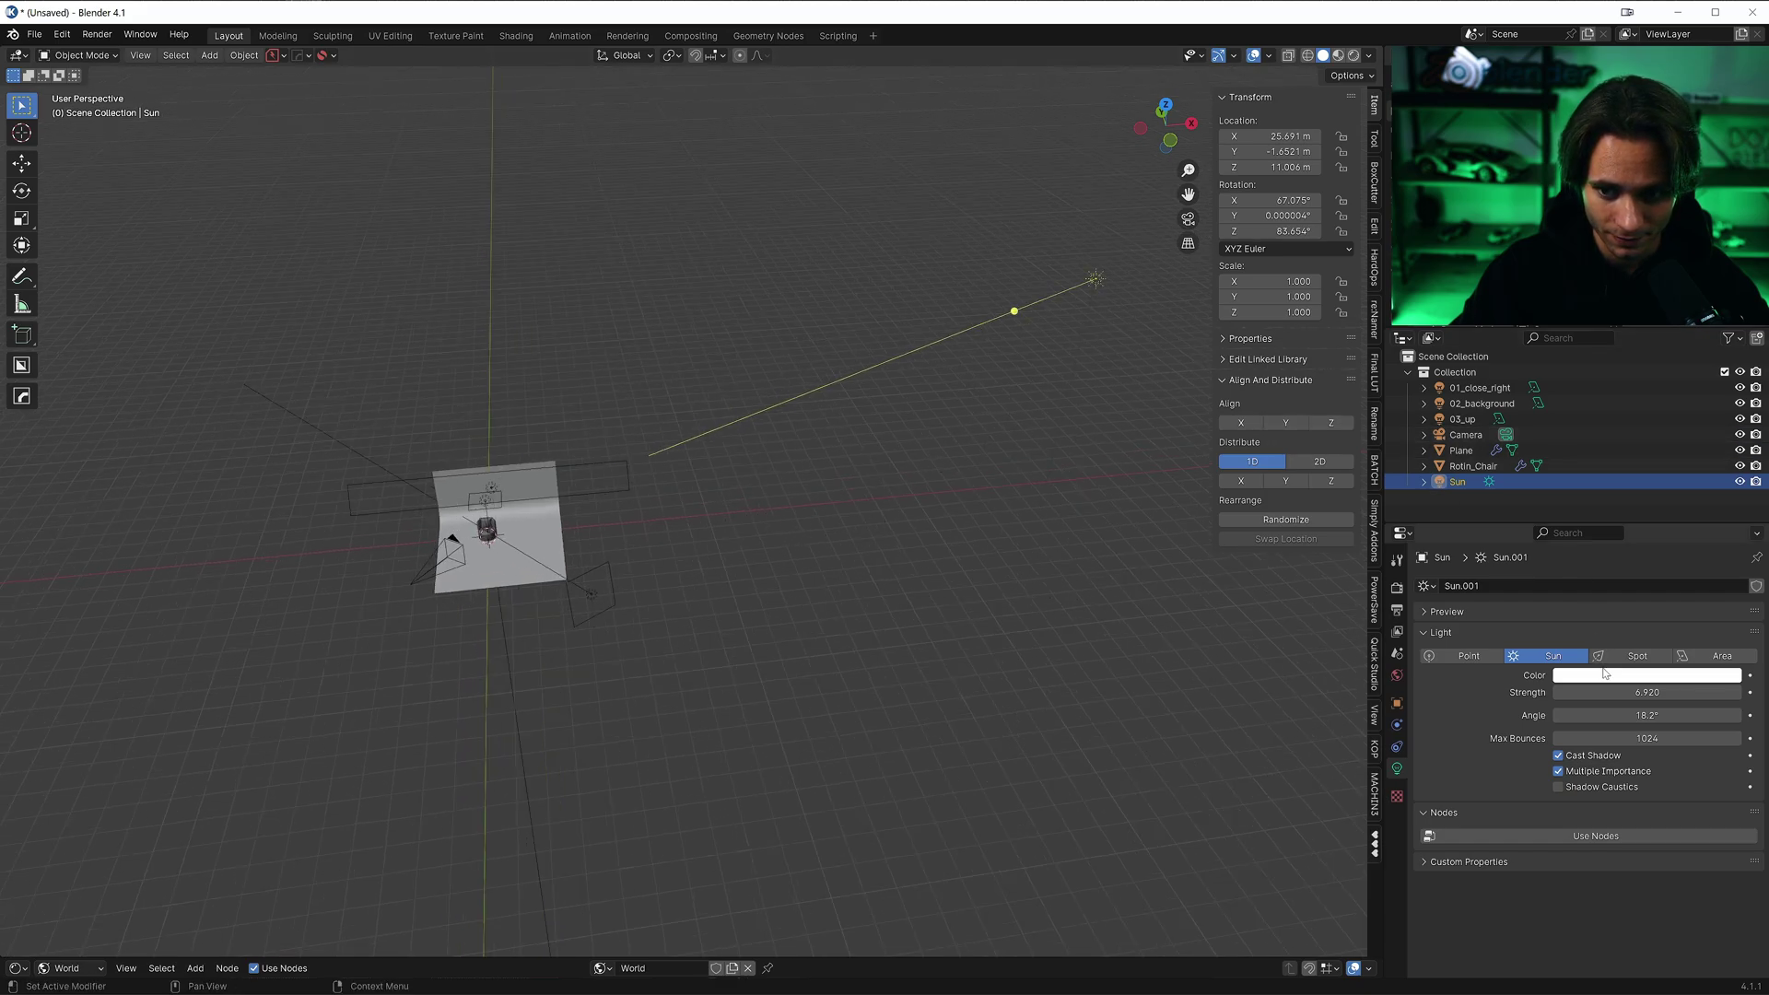
{"action": "left_click", "coordinate": [1639, 676]}
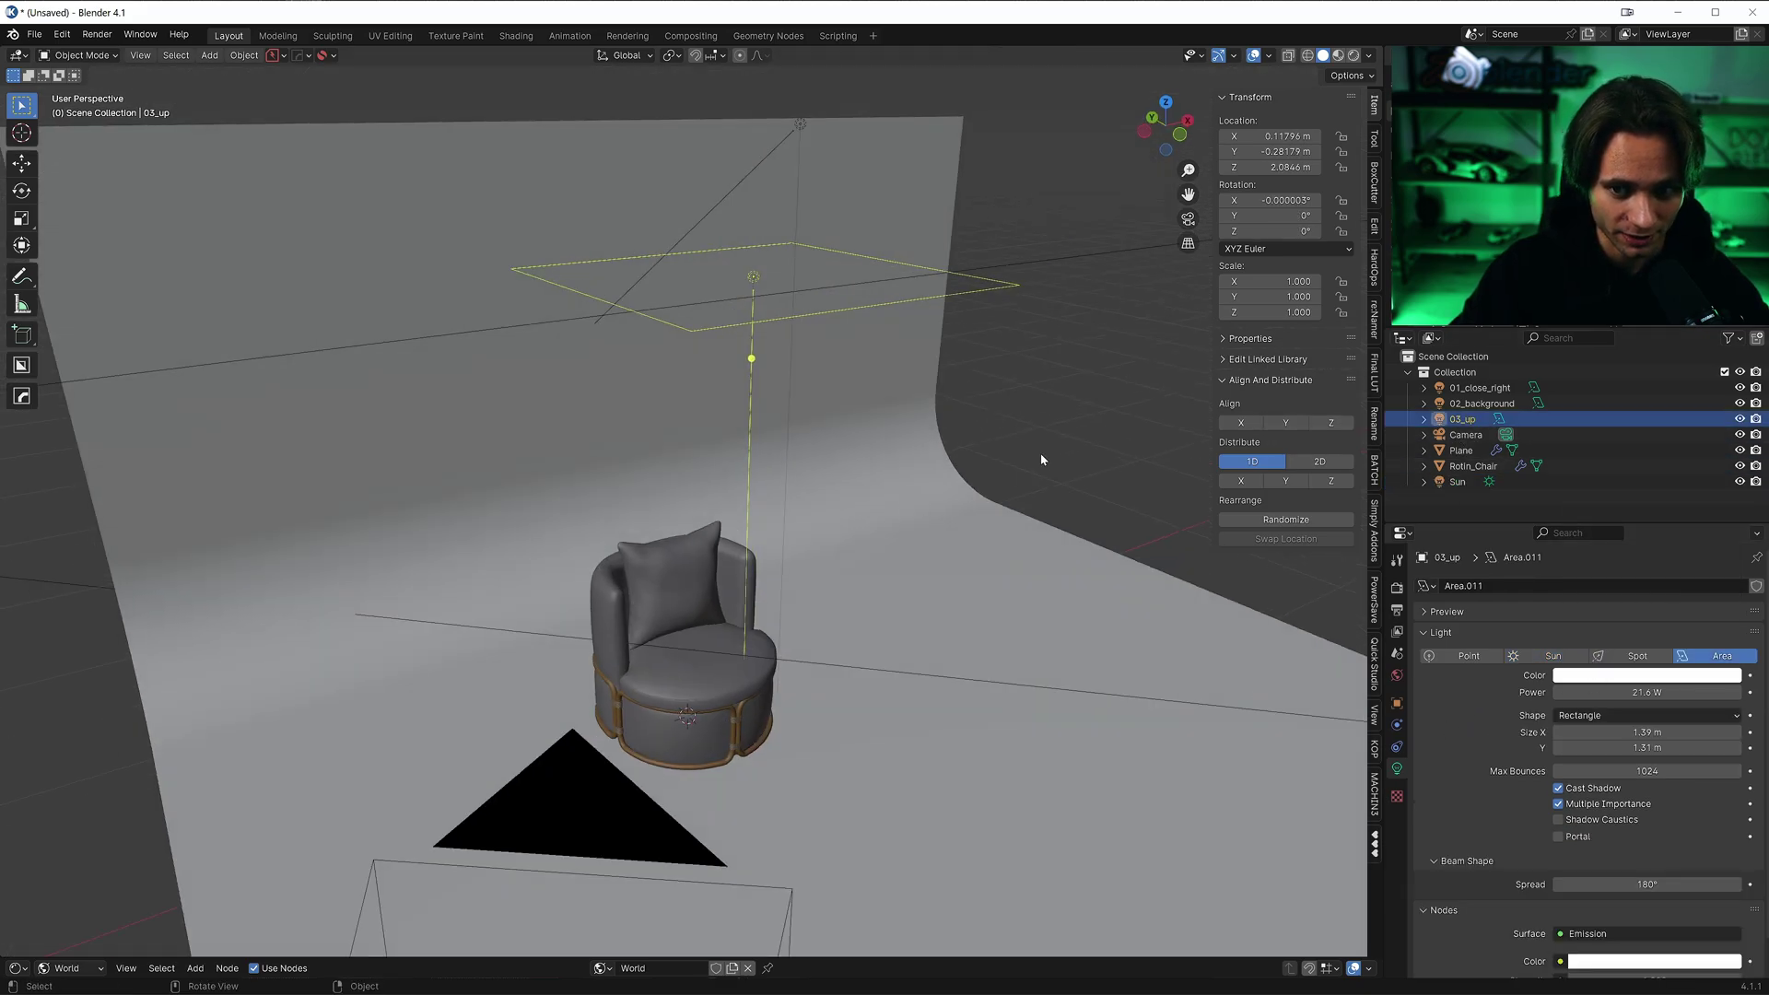
Inspect the 03_up area light above the chair and the 02_background light
{"action": "middle_click_drag", "start_coordinate": [1041, 459], "coordinate": [938, 471]}
{"action": "middle_click_drag", "start_coordinate": [702, 383], "coordinate": [979, 517]}
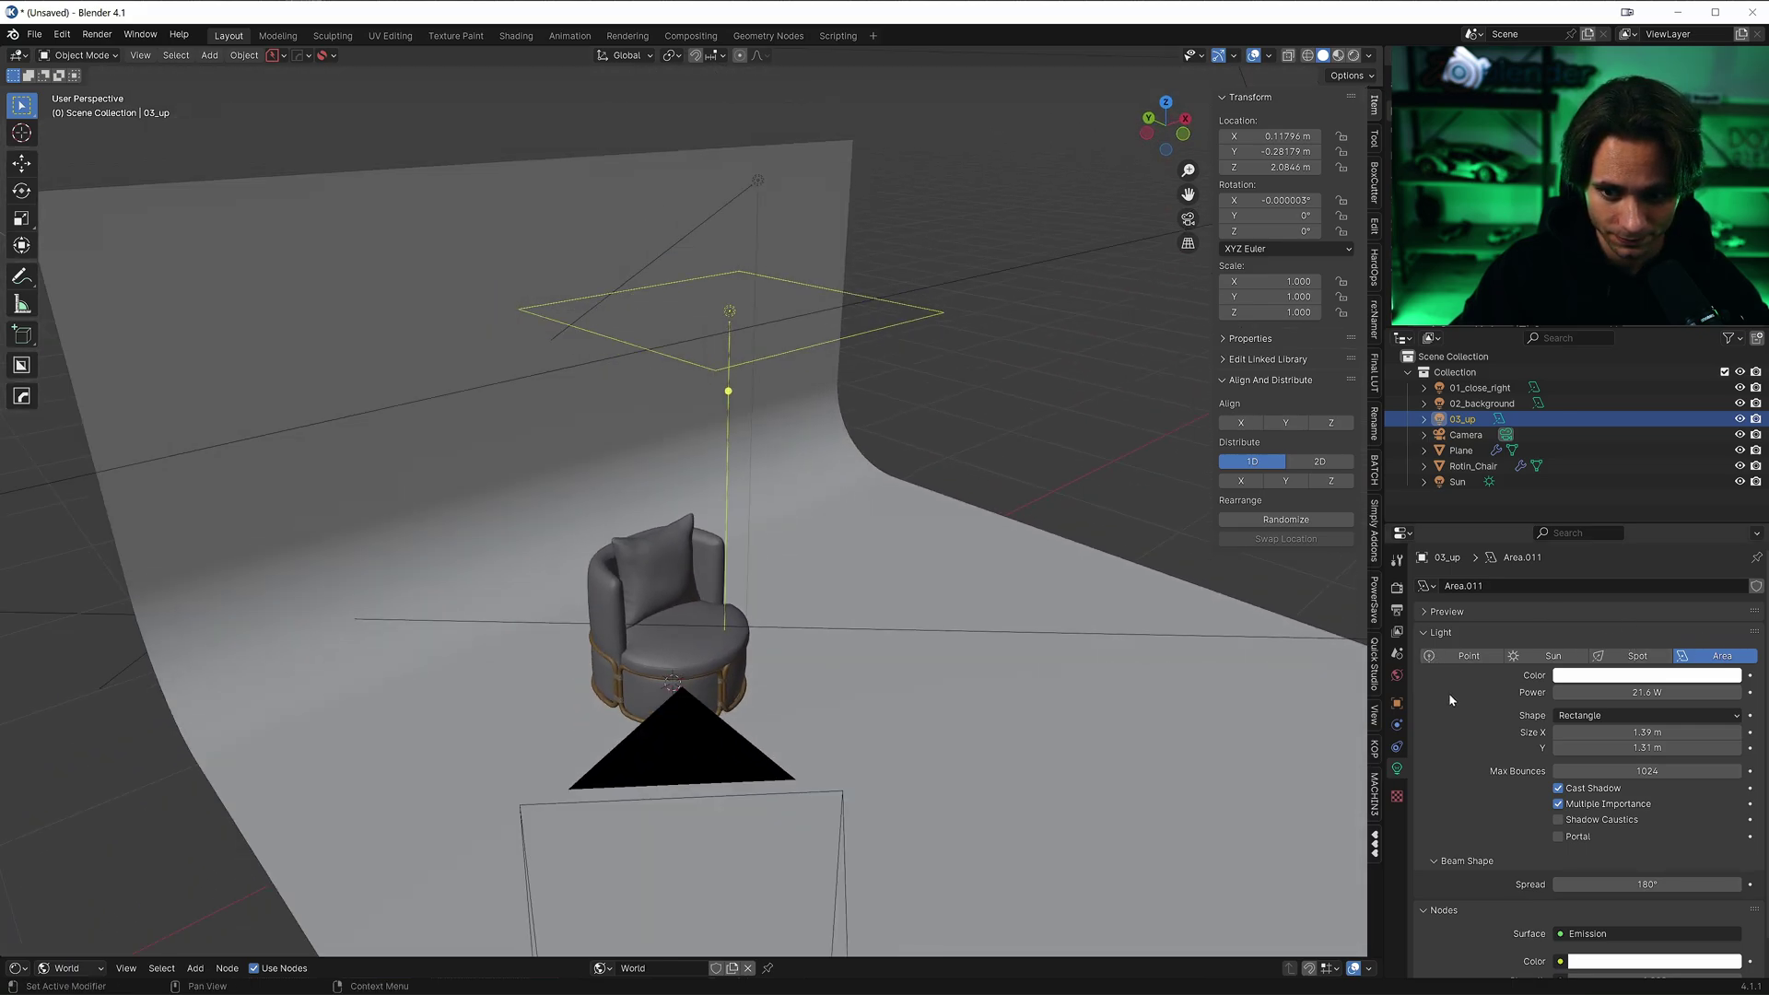
{"action": "scroll", "coordinate": [1097, 482], "scroll_direction": "down", "scroll_amount": 3}
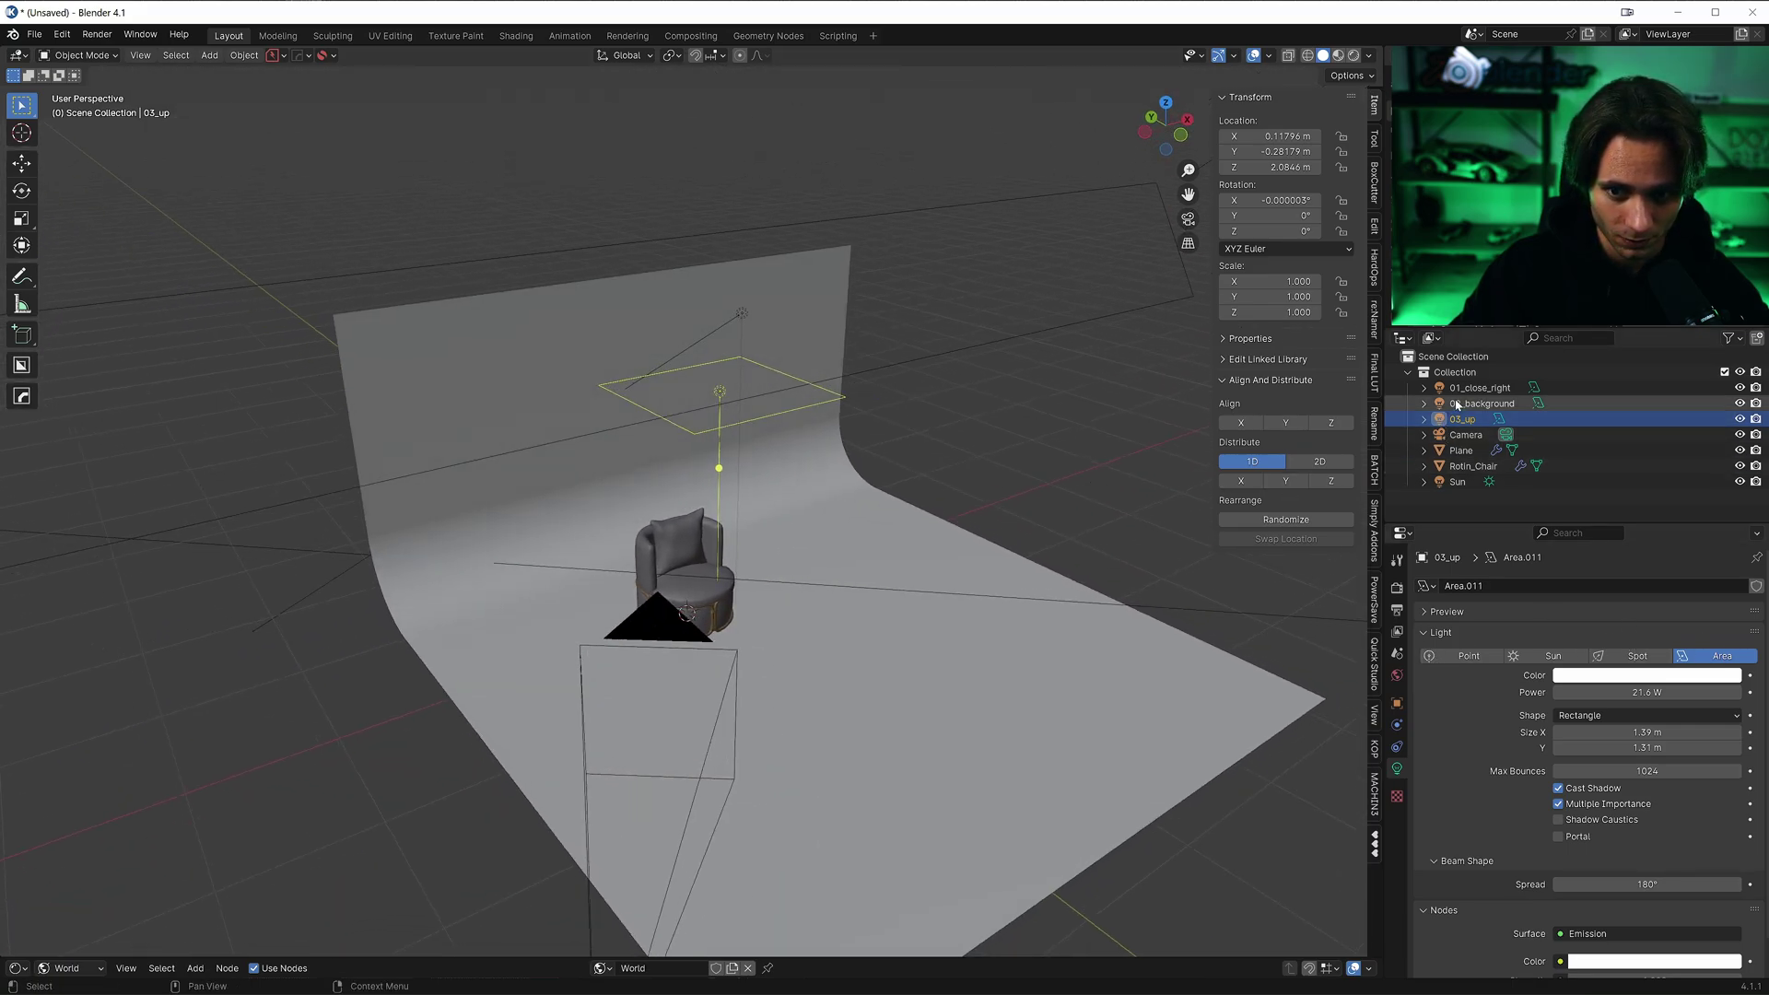
{"action": "left_click", "coordinate": [1457, 404]}
{"action": "middle_click_drag", "start_coordinate": [619, 560], "coordinate": [875, 597]}
{"action": "scroll", "coordinate": [884, 589], "scroll_direction": "down", "scroll_amount": 5}
Select the 01_close_right area light and examine its settings and its placement around the chair setup
{"action": "left_click", "coordinate": [1070, 542]}
{"action": "left_click", "coordinate": [1087, 601]}
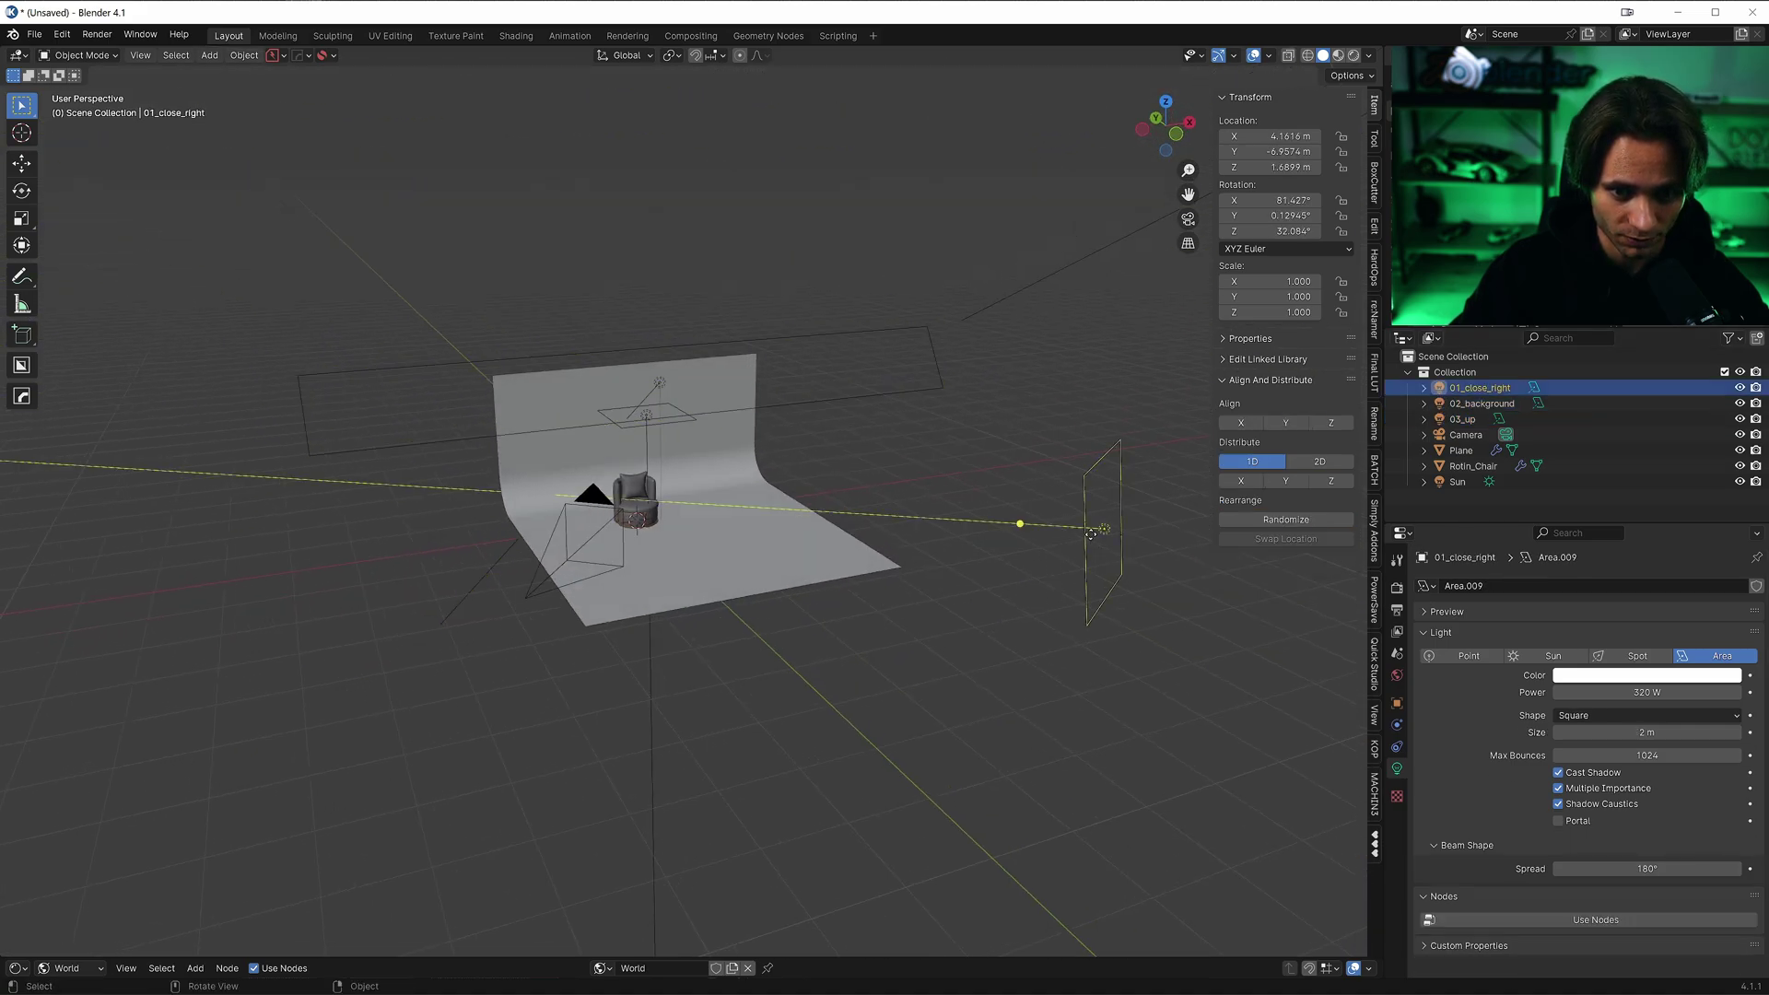
{"action": "middle_click_drag", "start_coordinate": [1087, 603], "coordinate": [1002, 627]}
{"action": "scroll", "coordinate": [995, 632], "scroll_direction": "down", "scroll_amount": 2}
{"action": "middle_click_drag", "start_coordinate": [798, 661], "coordinate": [869, 653]}
{"action": "scroll", "coordinate": [783, 657], "scroll_direction": "down", "scroll_amount": 5}
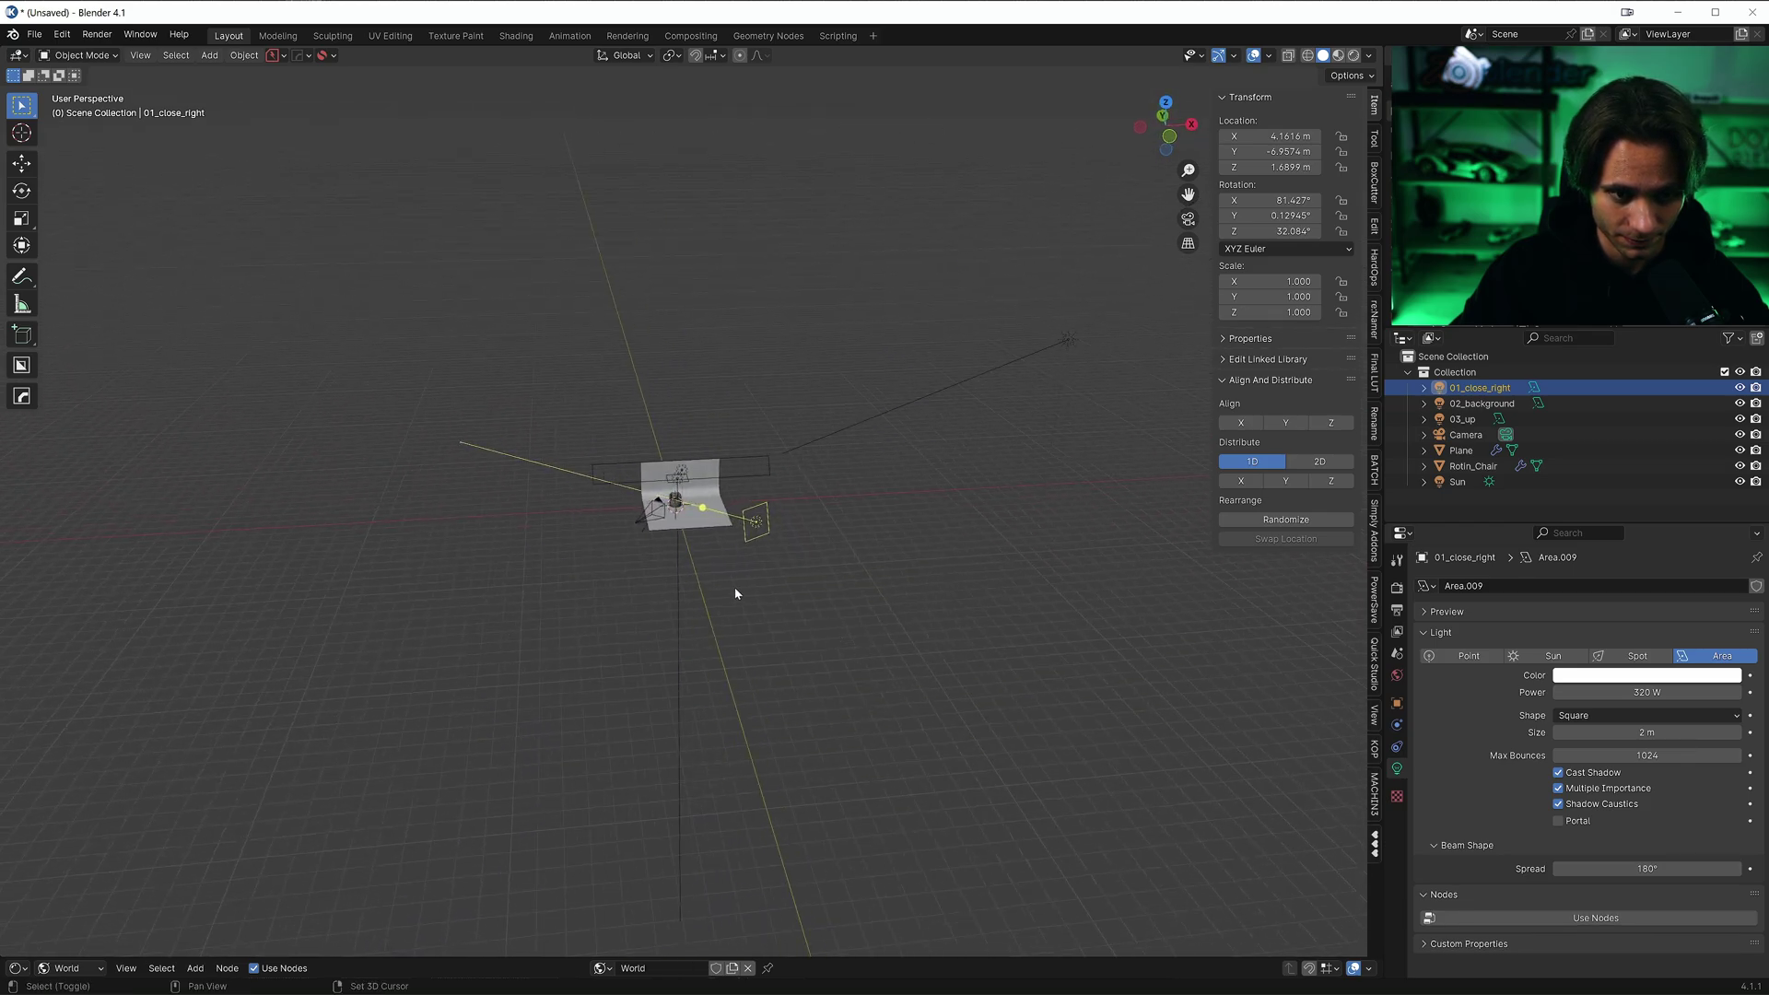
{"action": "mouse_move", "coordinate": [734, 645]}
{"action": "middle_mouse_down", "text": "shift"}
{"action": "mouse_move", "coordinate": [708, 680]}
{"action": "mouse_move", "coordinate": [731, 679]}
{"action": "middle_mouse_up", "text": "shift"}
{"action": "scroll", "coordinate": [713, 679], "scroll_direction": "up", "scroll_amount": 5}
{"action": "scroll", "coordinate": [829, 678], "scroll_direction": "up", "scroll_amount": 3}
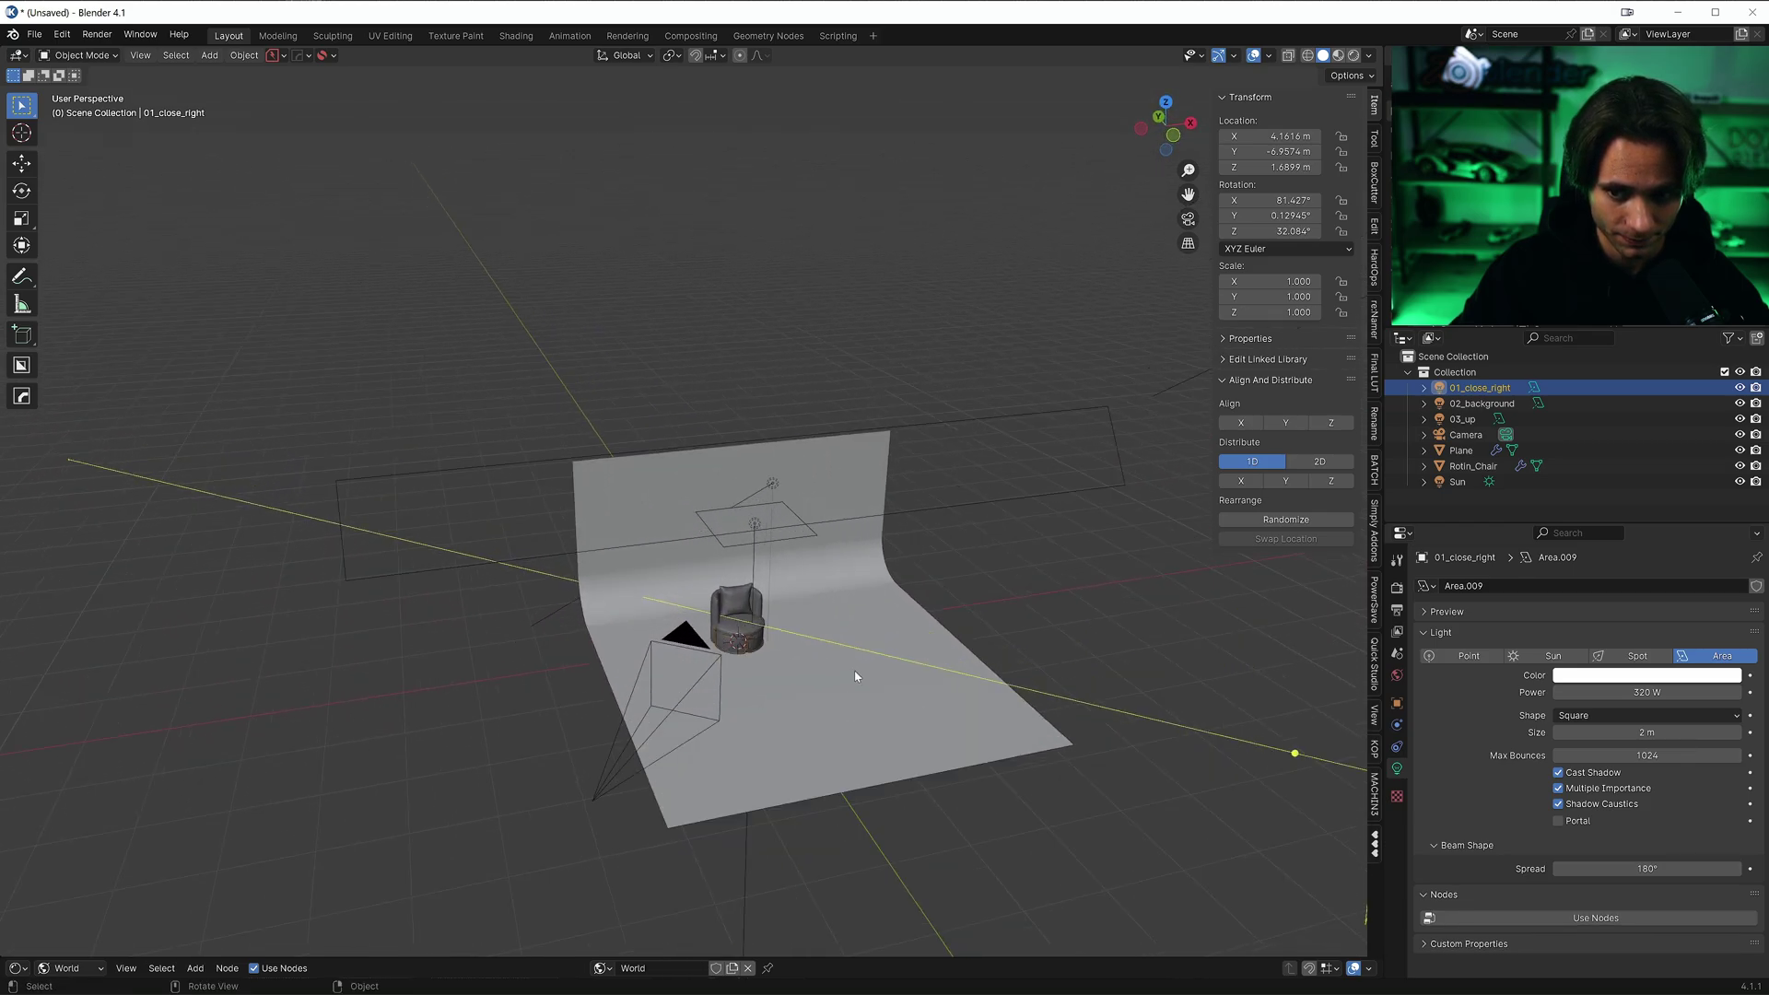
View the chair through the scene camera with rendered viewport shading
{"action": "key", "text": "KP_0"}
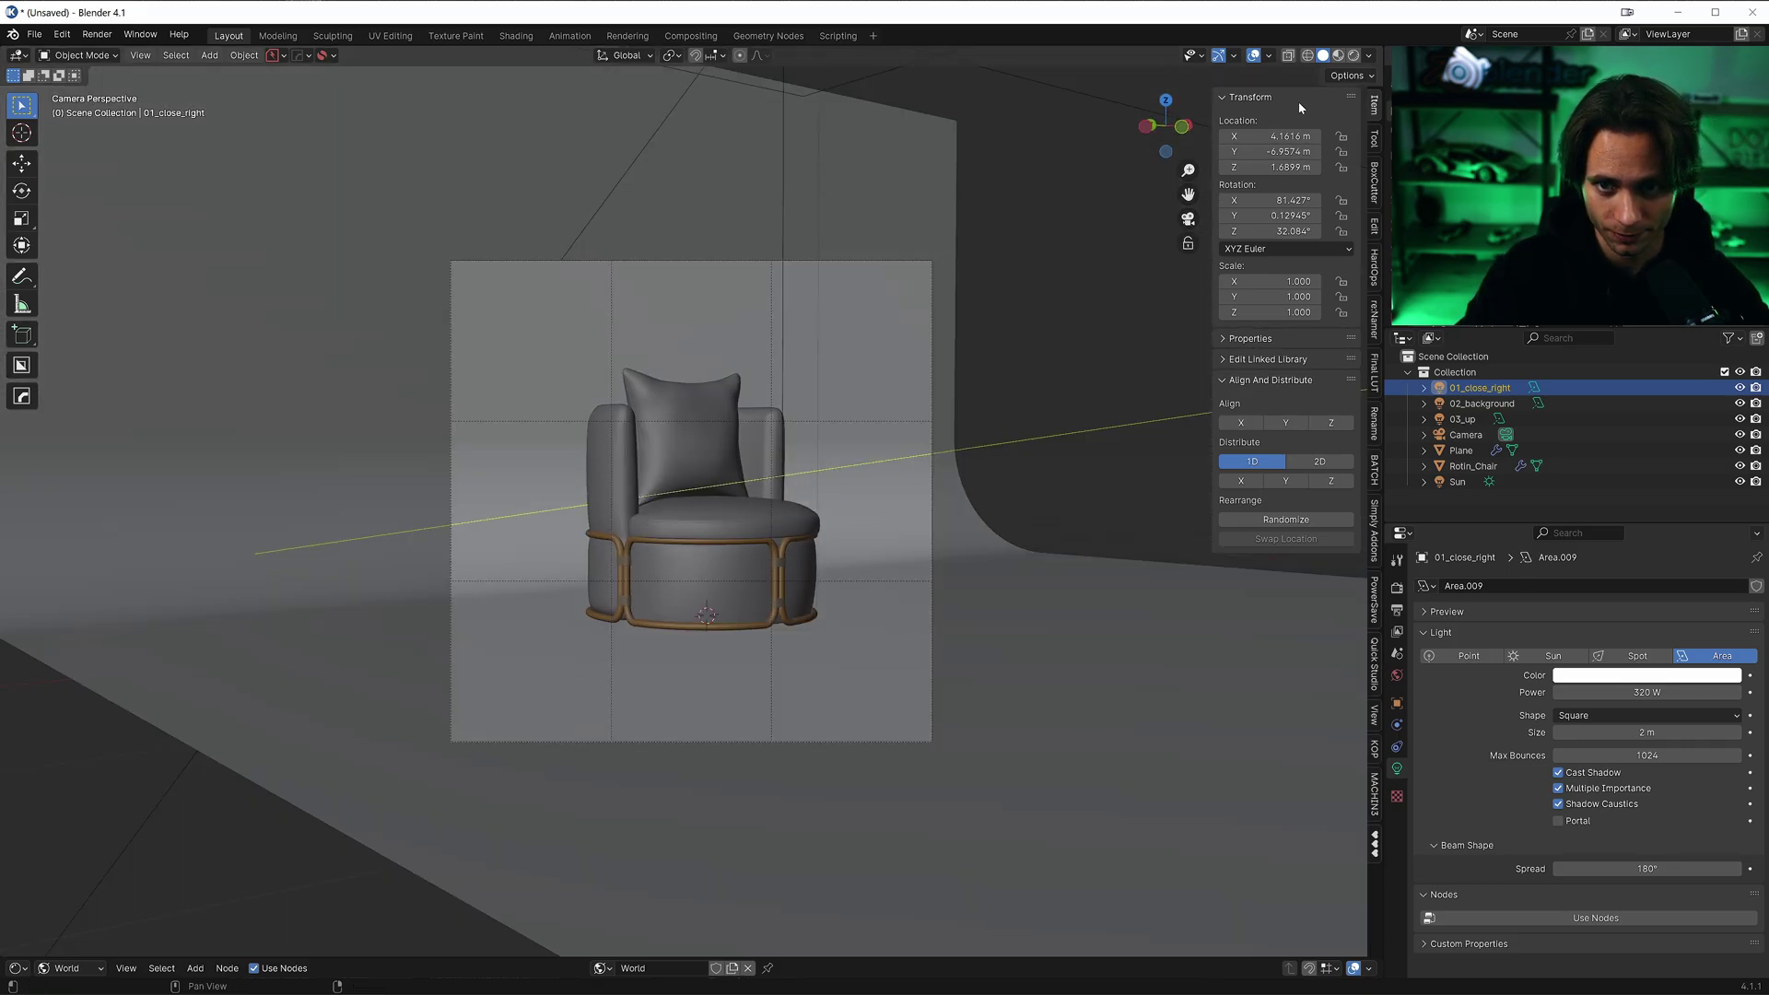
{"action": "key", "text": "z"}
{"action": "left_click", "coordinate": [970, 405]}
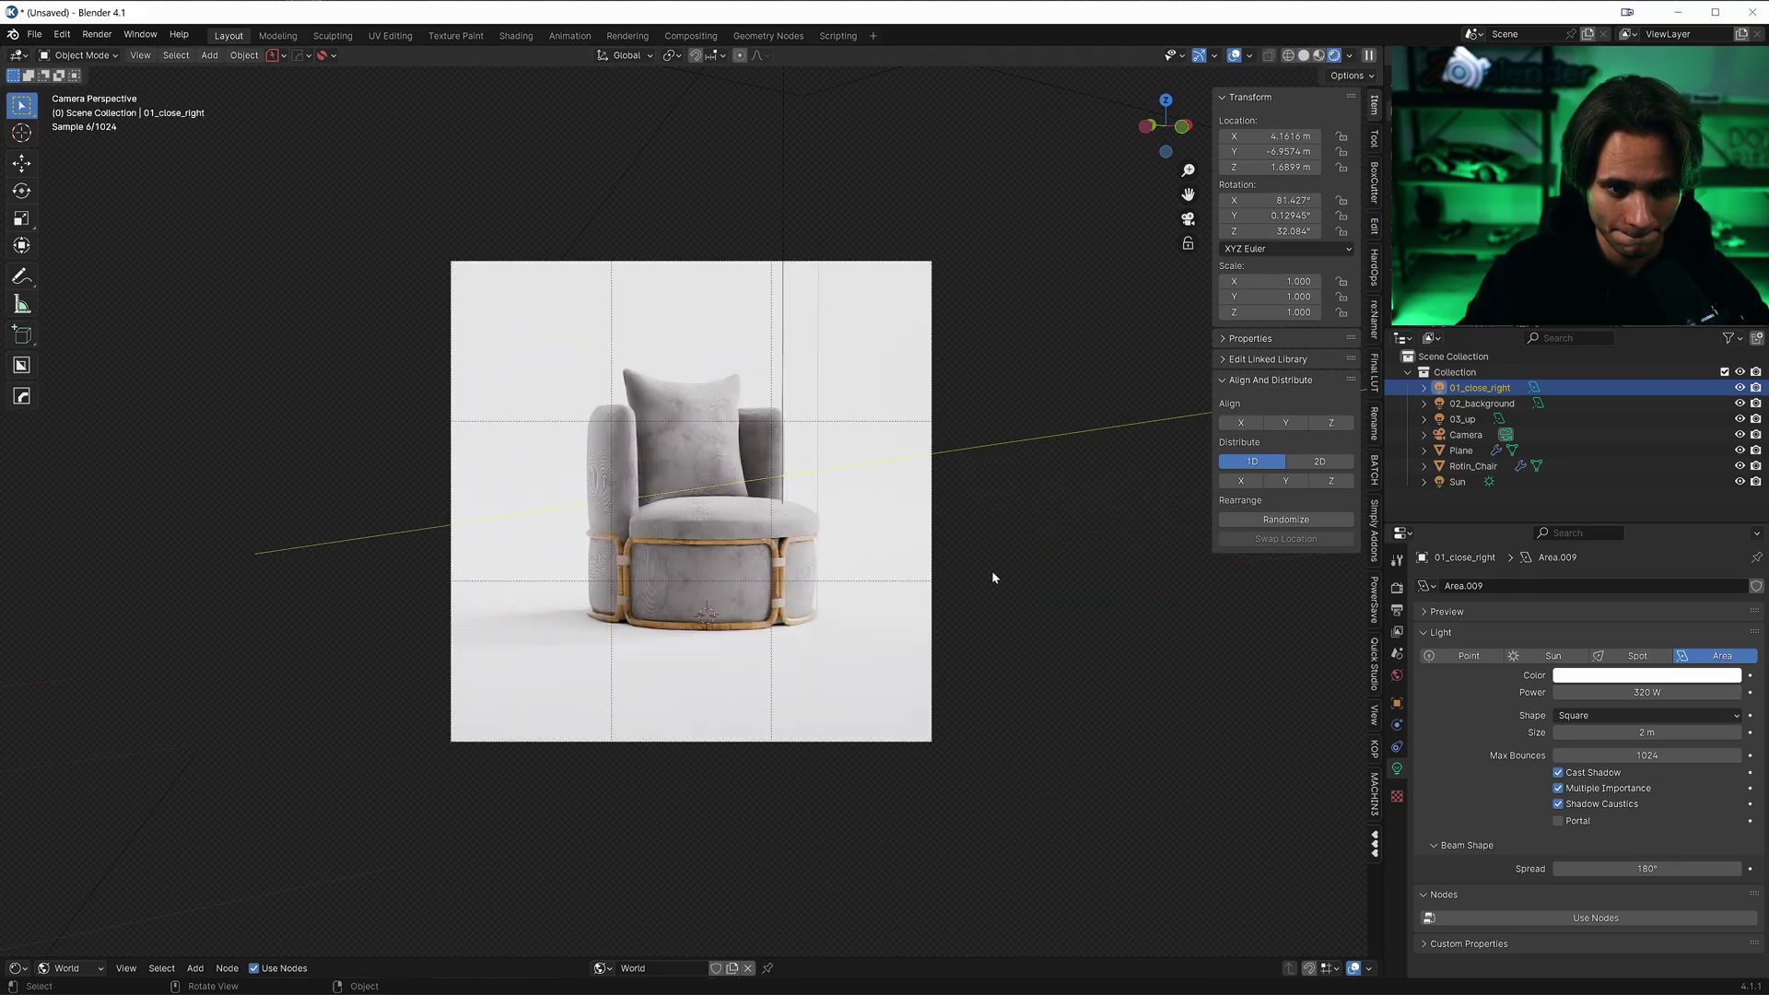
Hide the Sun, 03_up, 02_background and 01_close_right lights in the viewport, undoing the accidental hiding of the whole collection
{"action": "left_click", "coordinate": [1739, 483]}
{"action": "left_click_drag", "start_coordinate": [1739, 420], "coordinate": [1739, 372]}
{"action": "left_click_drag", "start_coordinate": [337, 959], "coordinate": [337, 594]}
{"action": "scroll", "coordinate": [531, 810], "scroll_direction": "up", "scroll_amount": 3}
{"action": "left_click", "coordinate": [583, 759]}
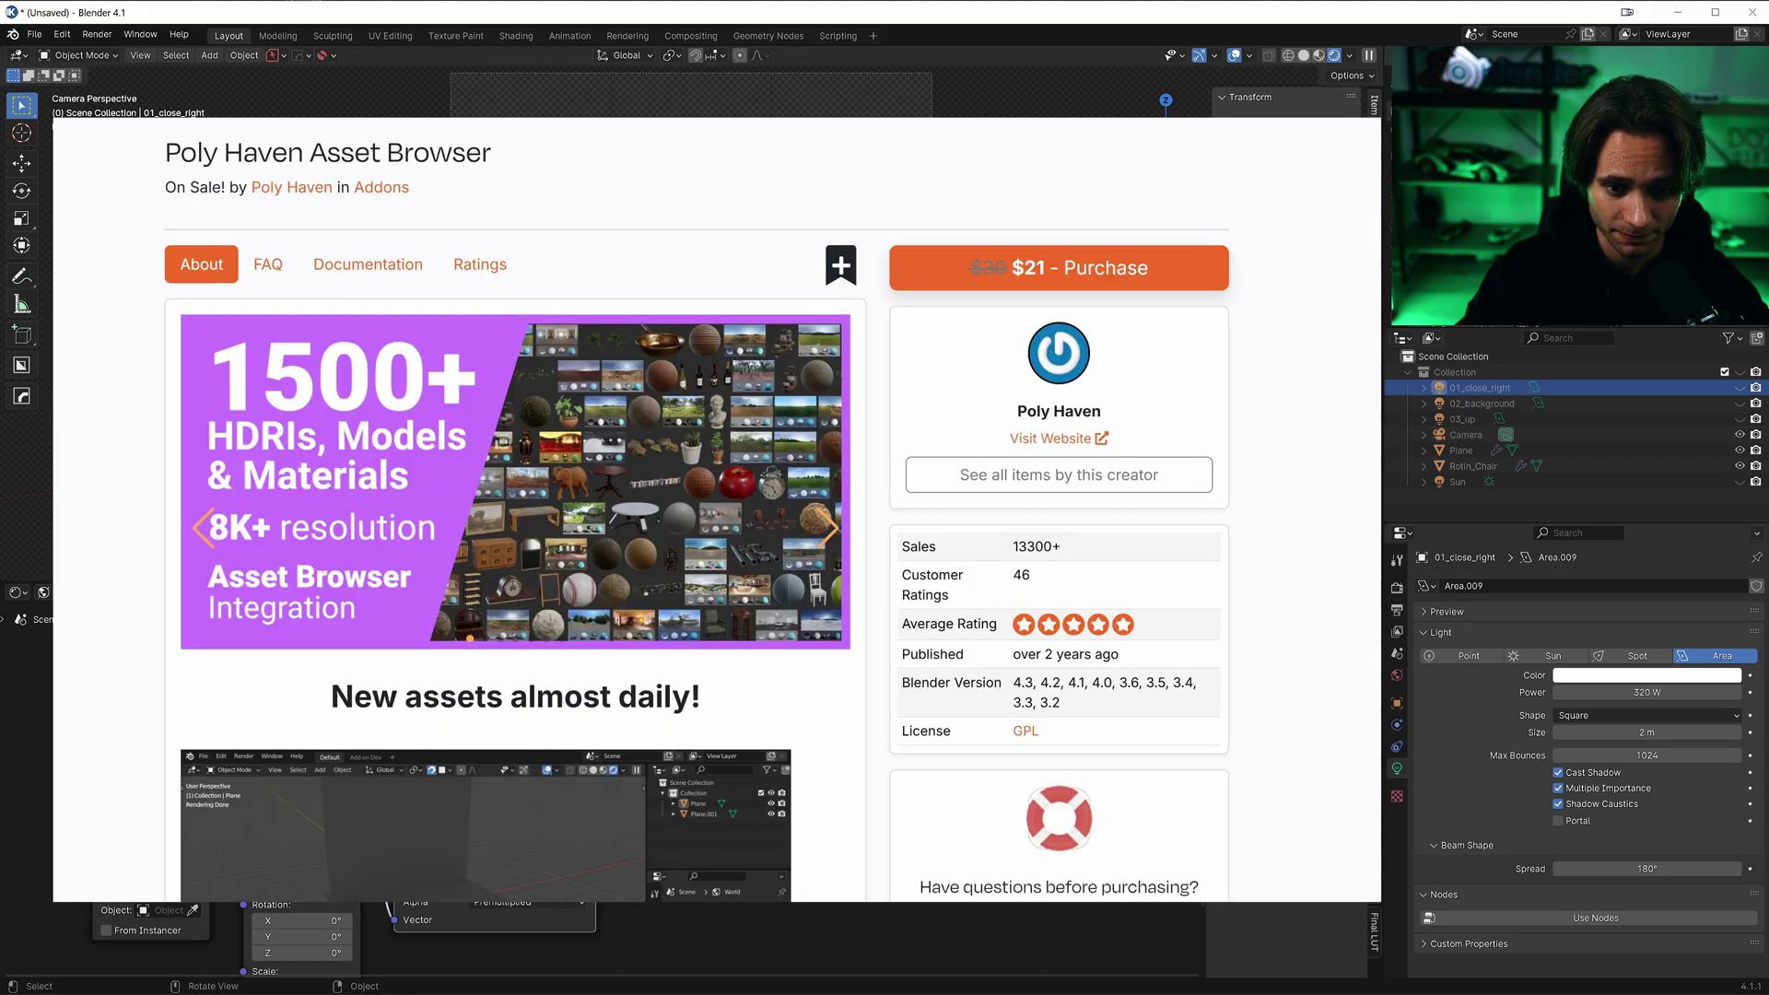
{"action": "left_click_drag", "start_coordinate": [1010, 582], "coordinate": [1011, 958]}
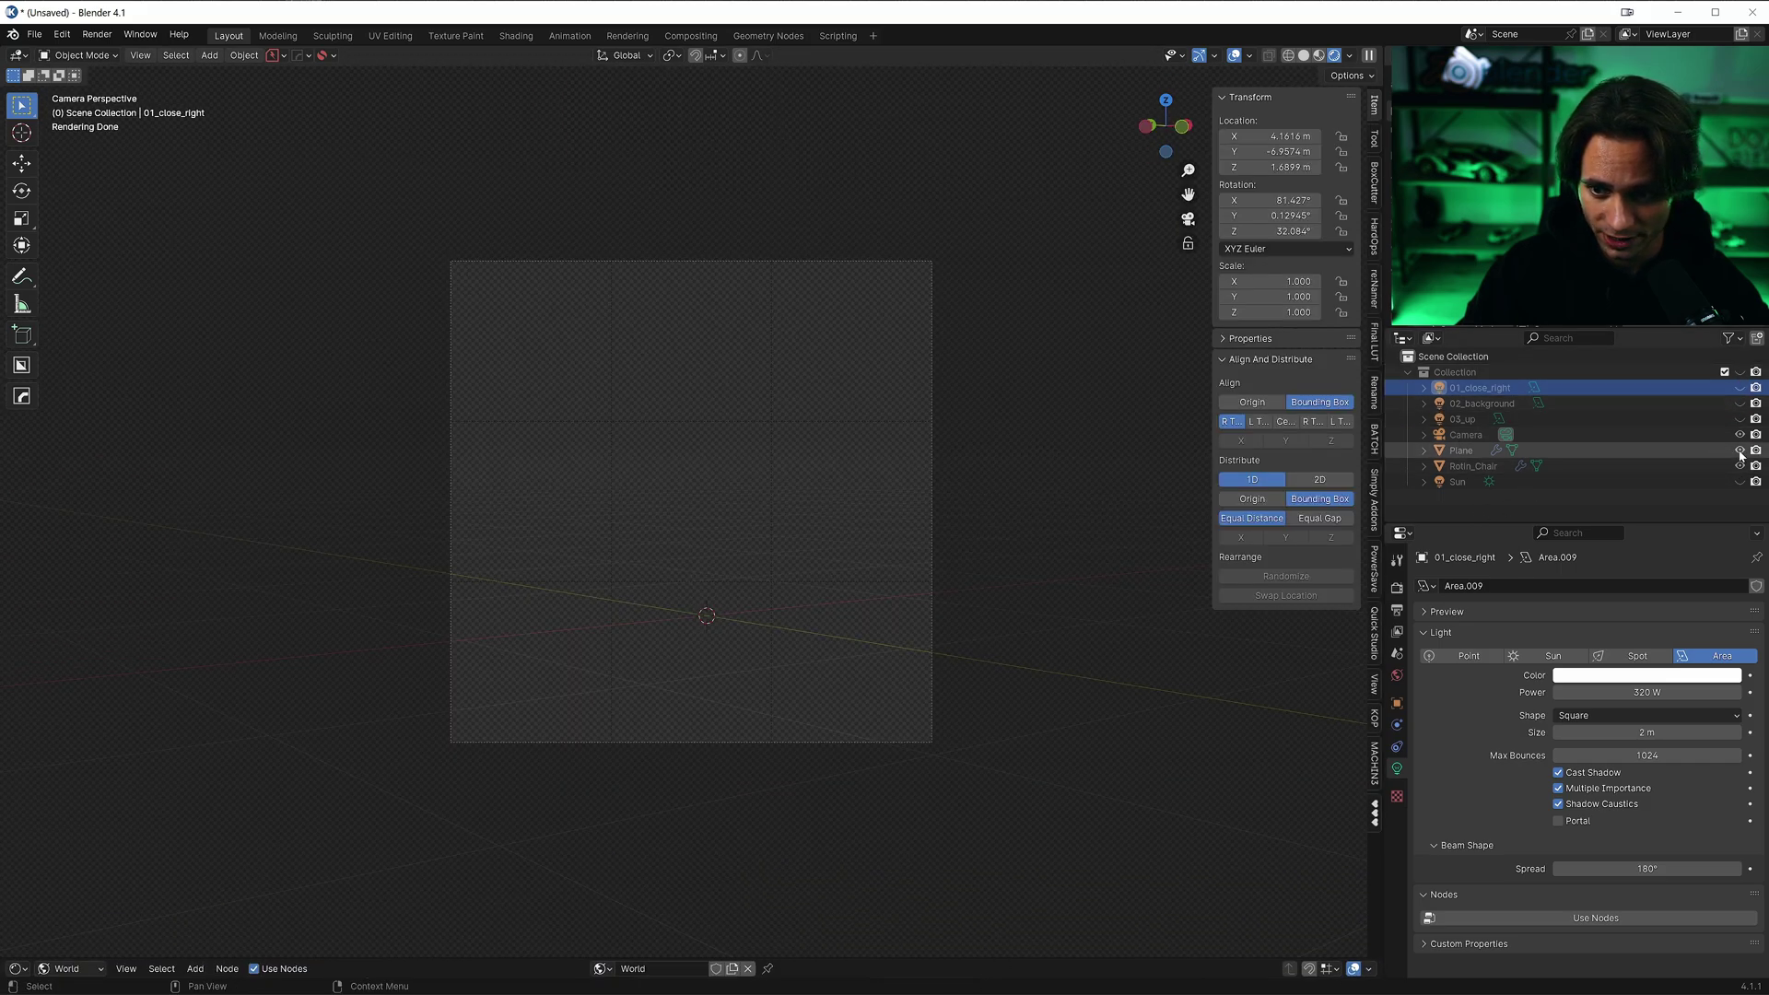
{"action": "key", "text": "ctrl+z"}
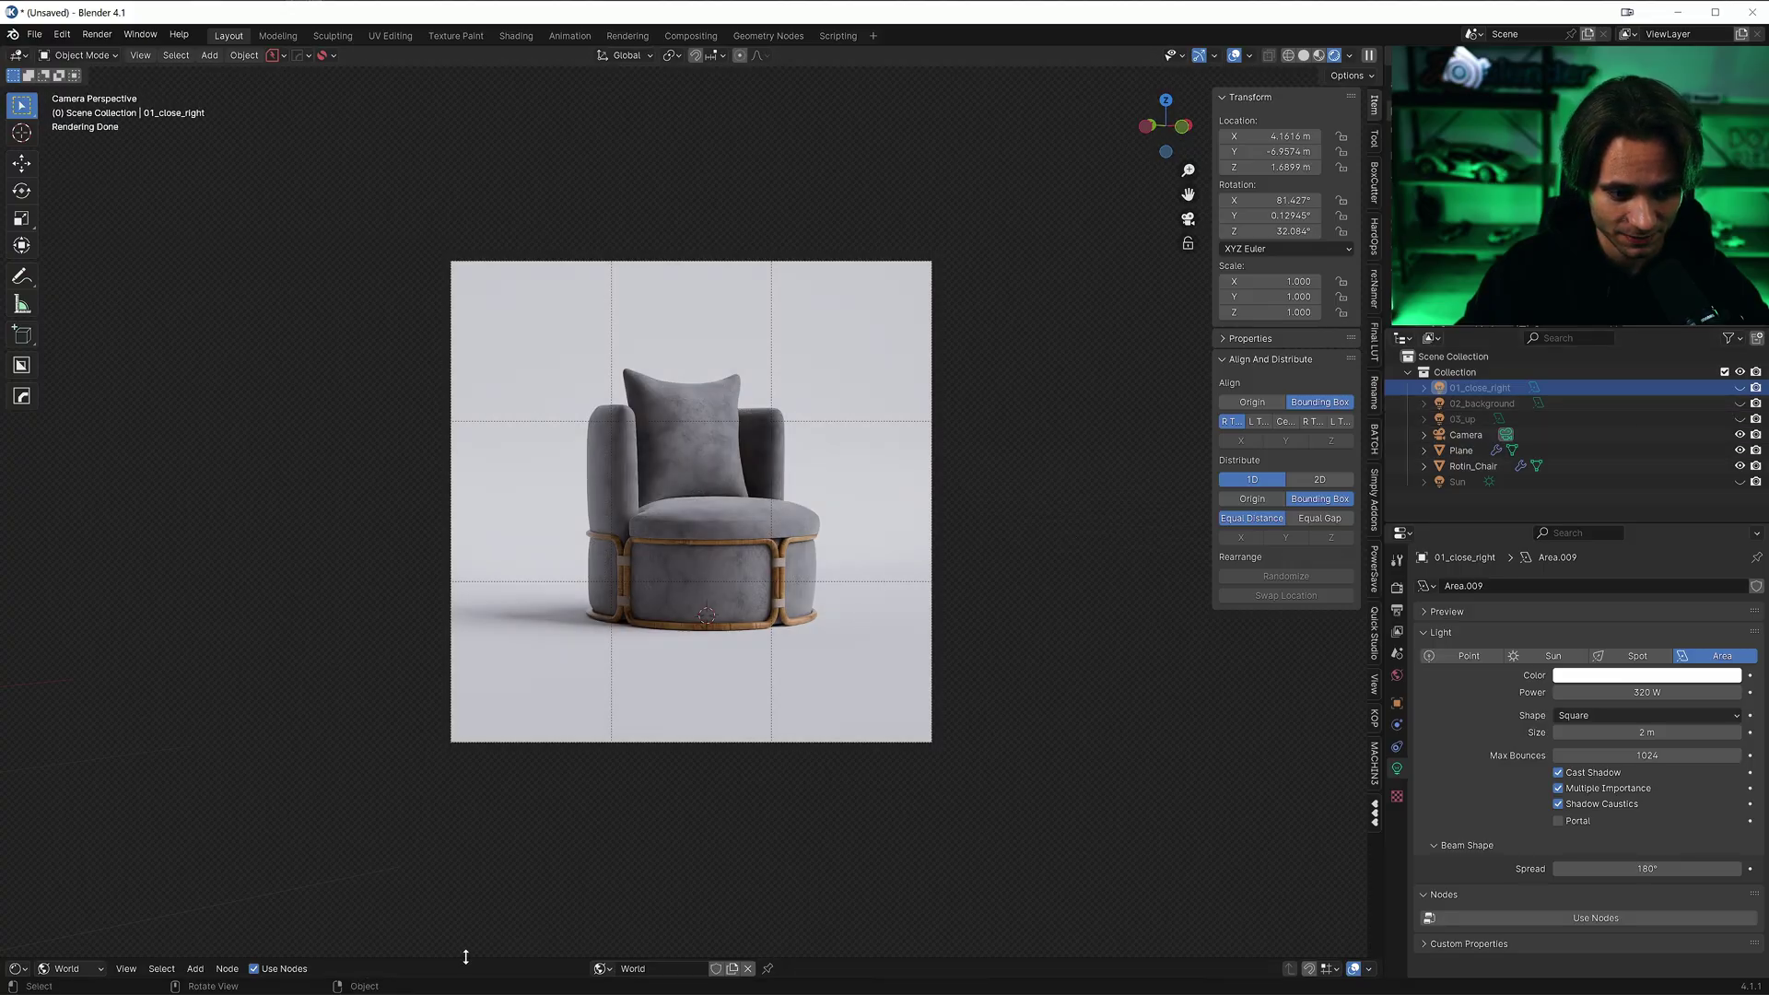
Reveal the World shader nodes, set the Background node's strength to 1.0 and collapse the node area again
{"action": "left_click_drag", "start_coordinate": [465, 957], "coordinate": [493, 630]}
{"action": "left_click", "coordinate": [683, 807]}
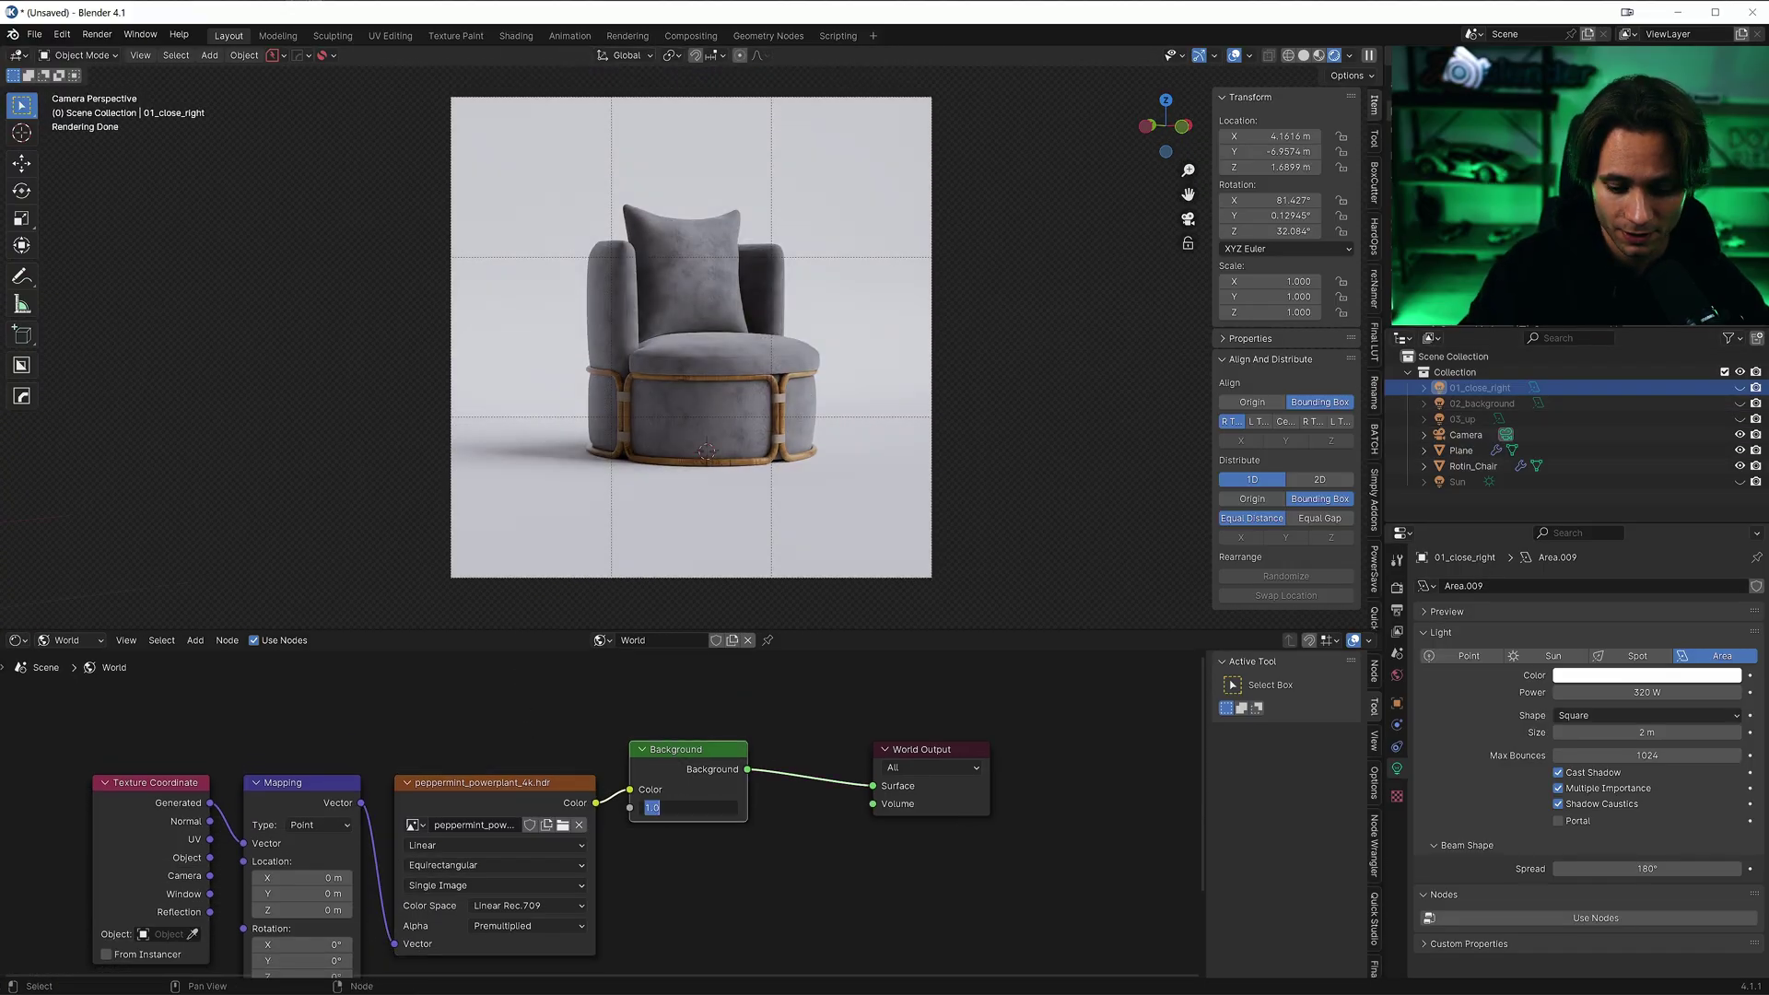
{"action": "key", "text": "Return"}
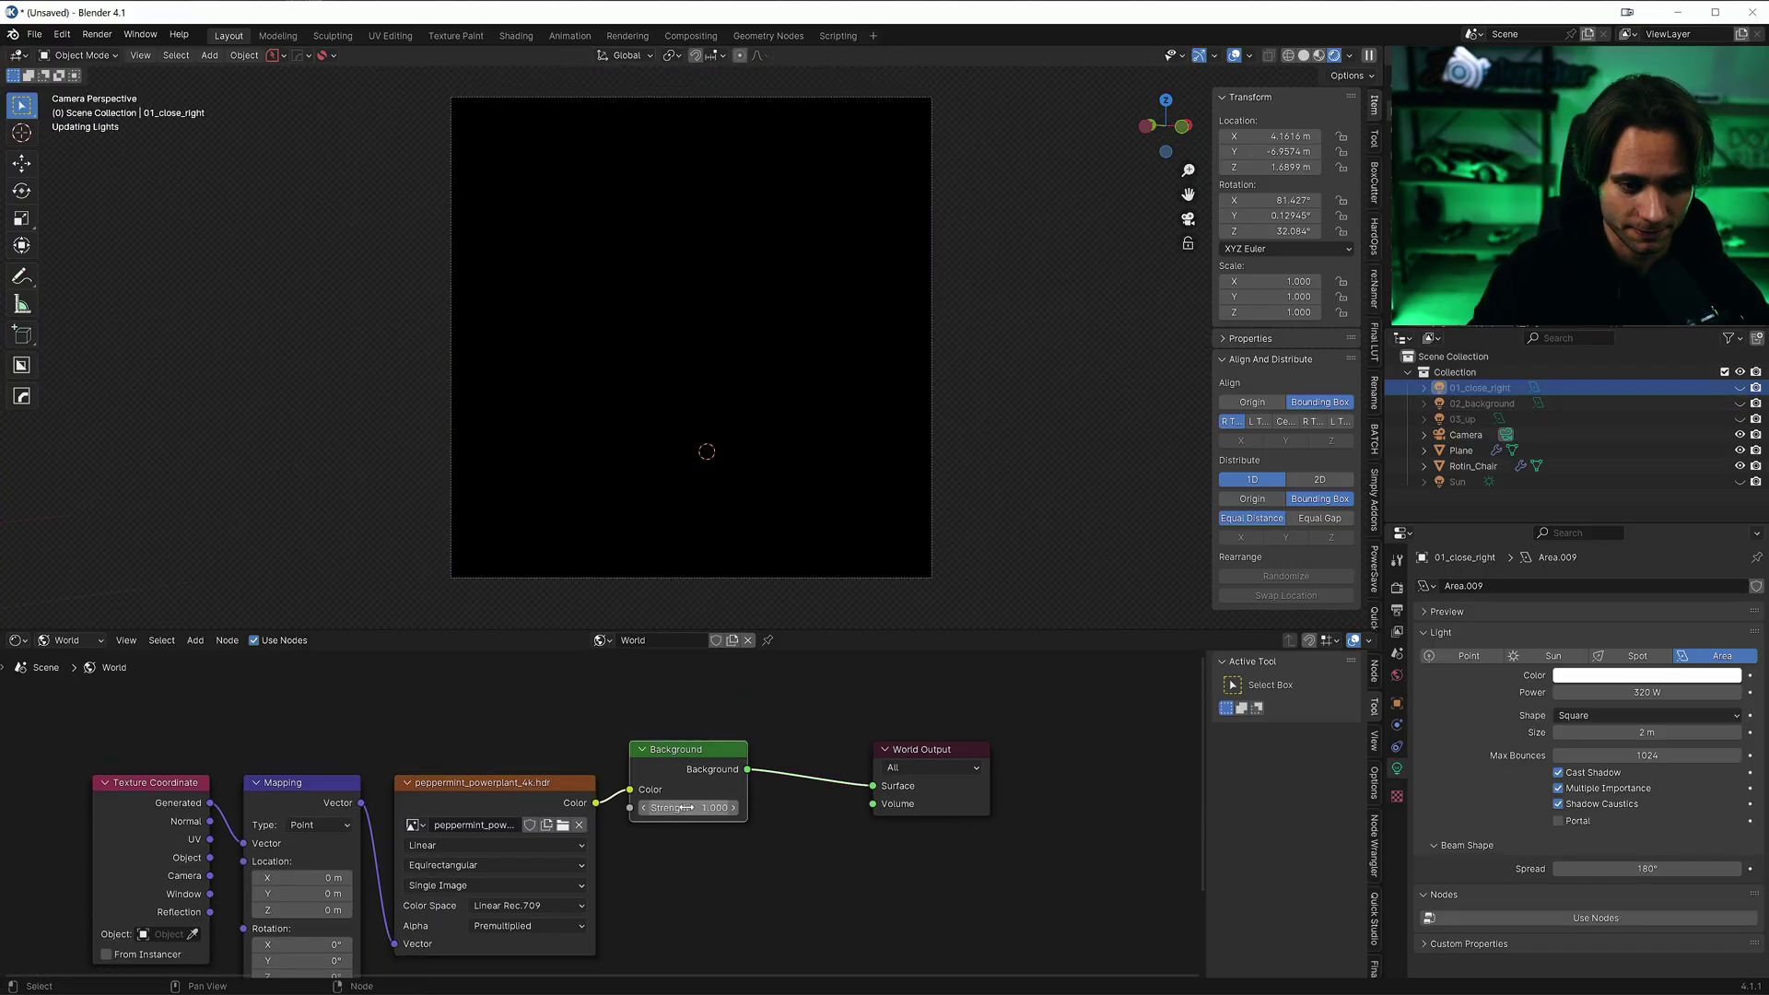
{"action": "left_click_drag", "start_coordinate": [801, 631], "coordinate": [782, 832]}
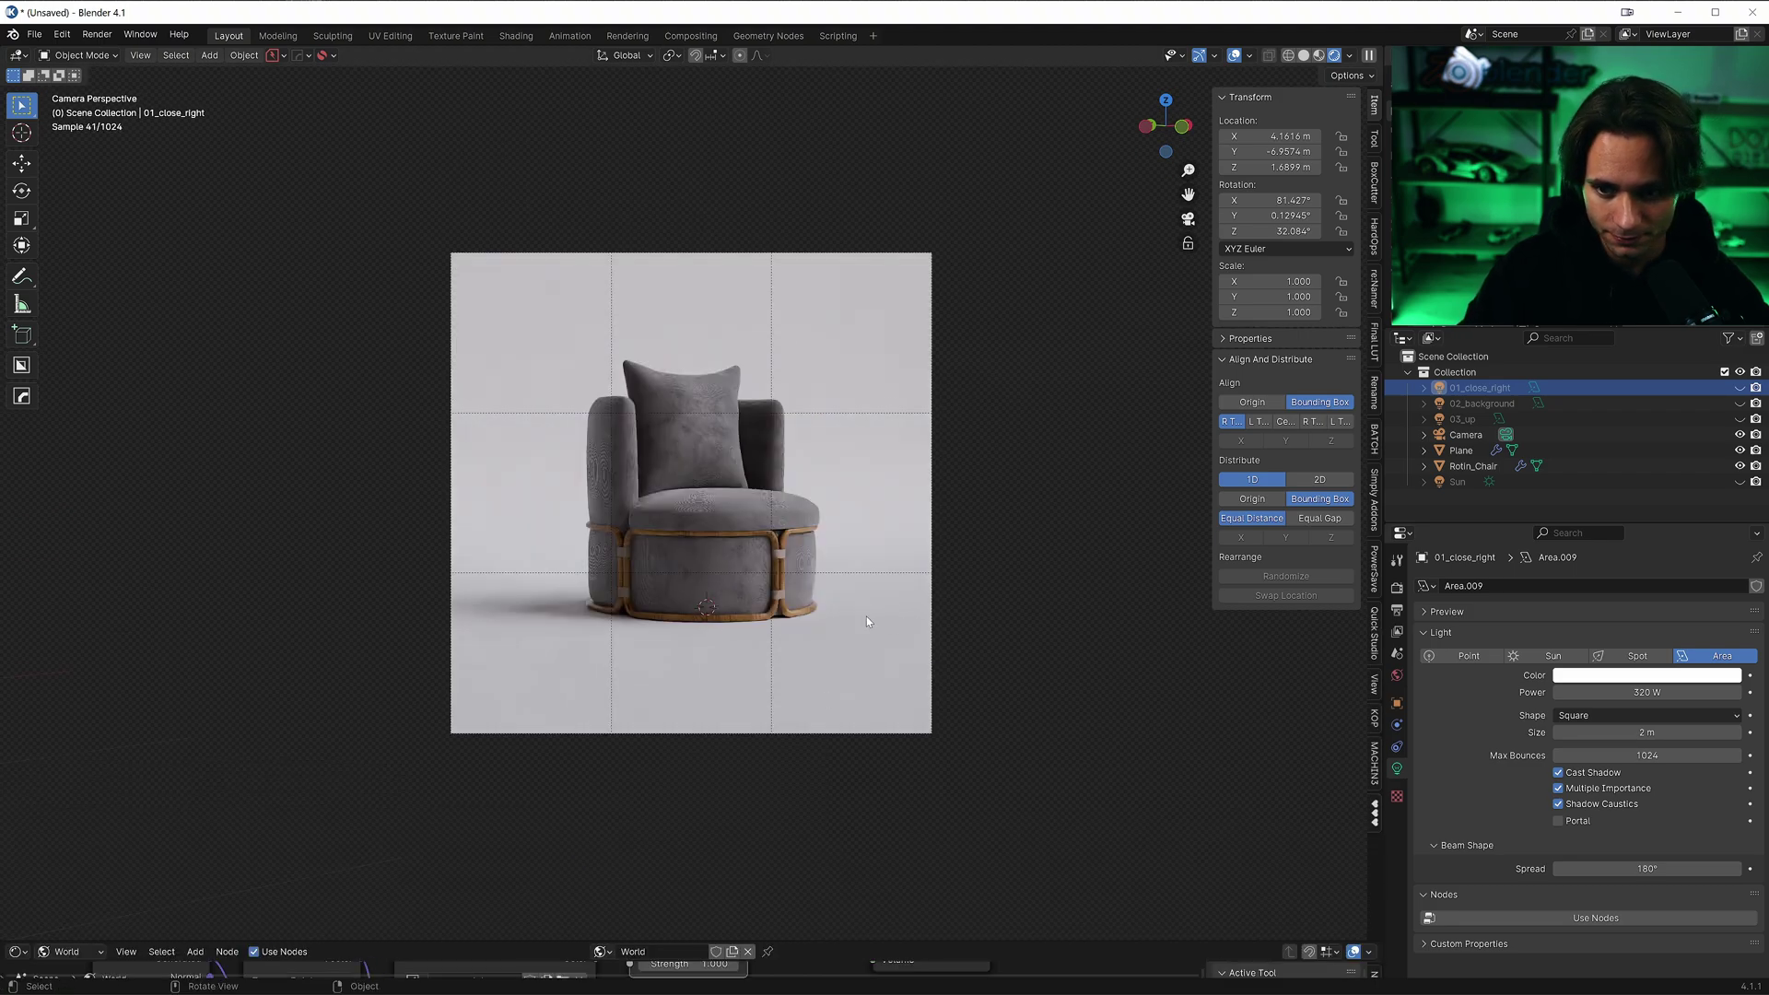
Turn the Sun light's viewport visibility back on with the rendered chair enlarged
{"action": "scroll", "coordinate": [866, 622], "scroll_direction": "up", "scroll_amount": 2}
{"action": "left_click", "coordinate": [1740, 482]}
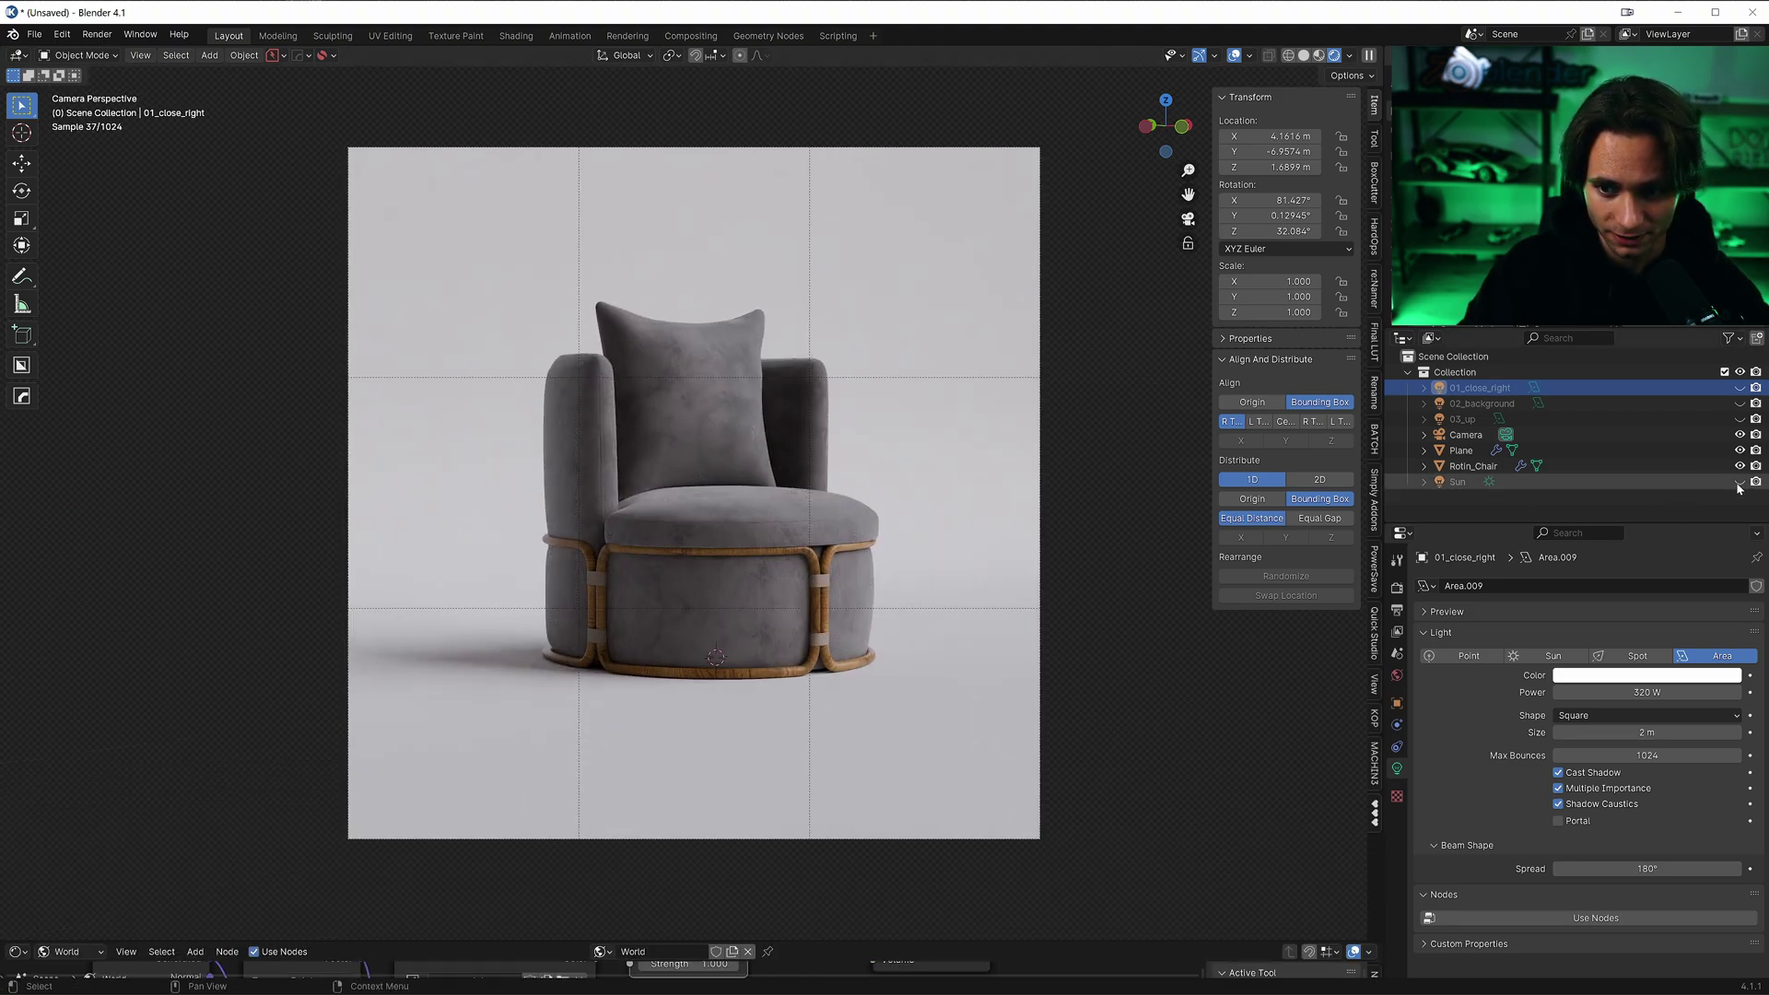
Turn the viewport visibility of the 03_up, 02_background and 01_close_right lights back on
{"action": "left_click", "coordinate": [1739, 419]}
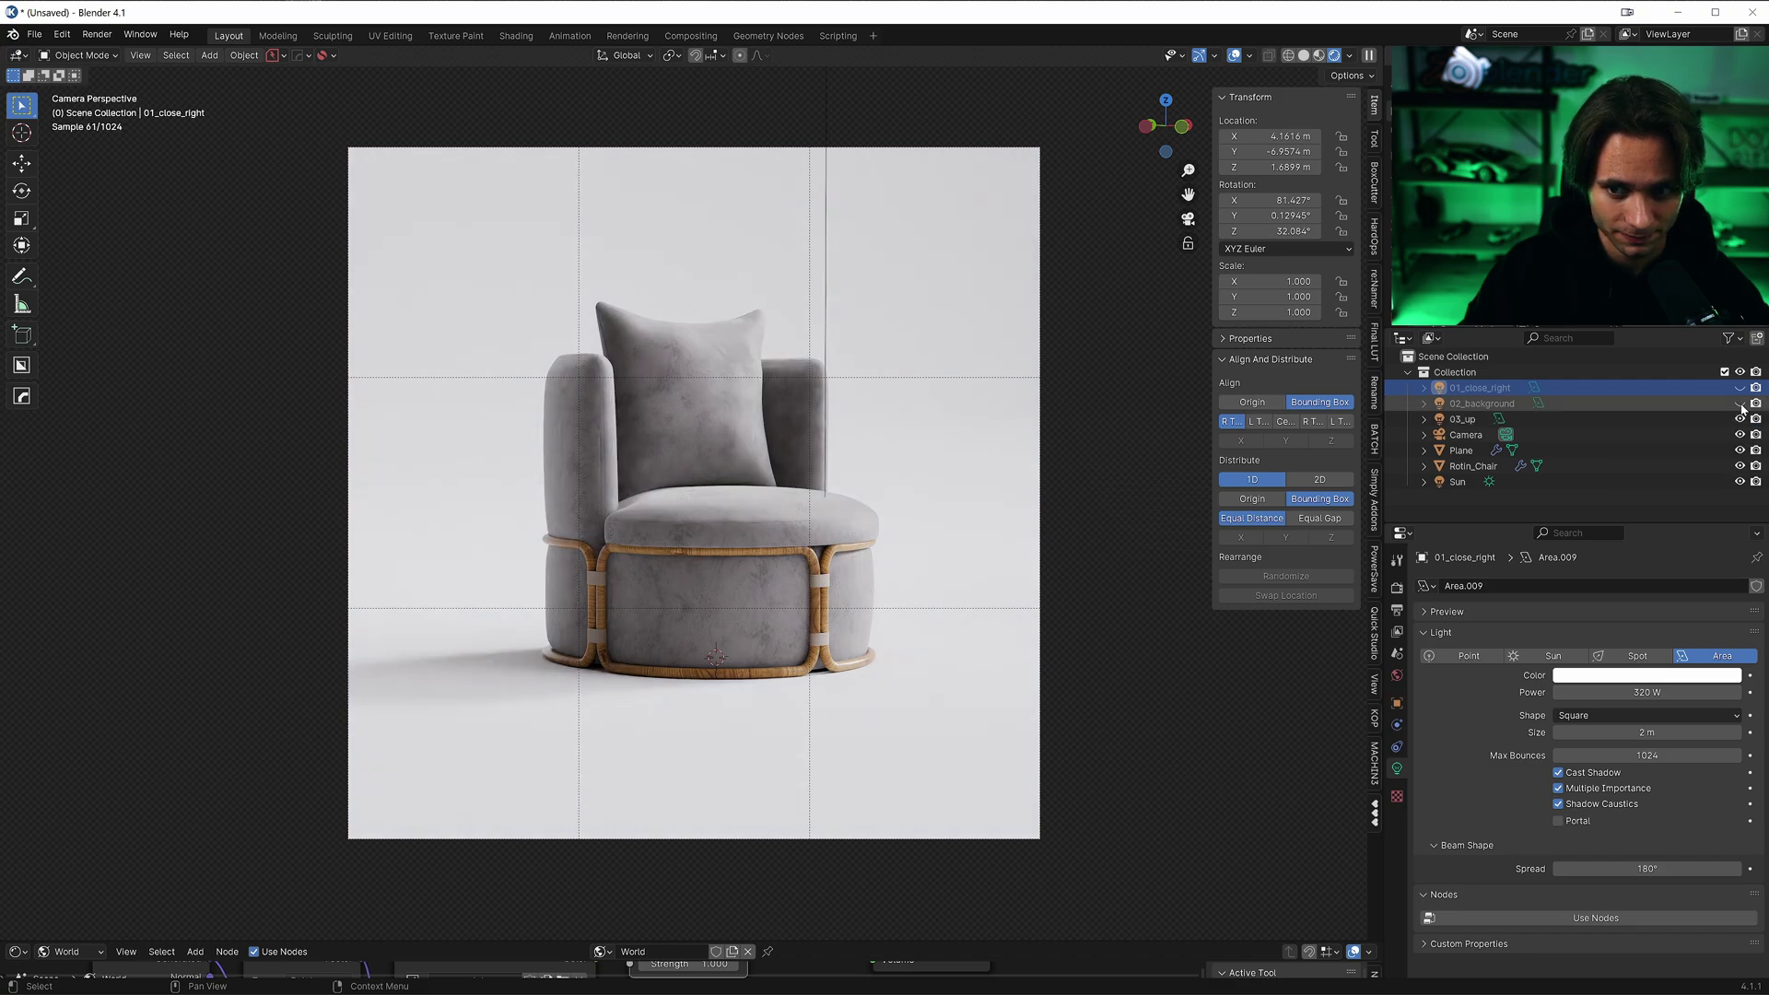
{"action": "left_click", "coordinate": [1739, 403]}
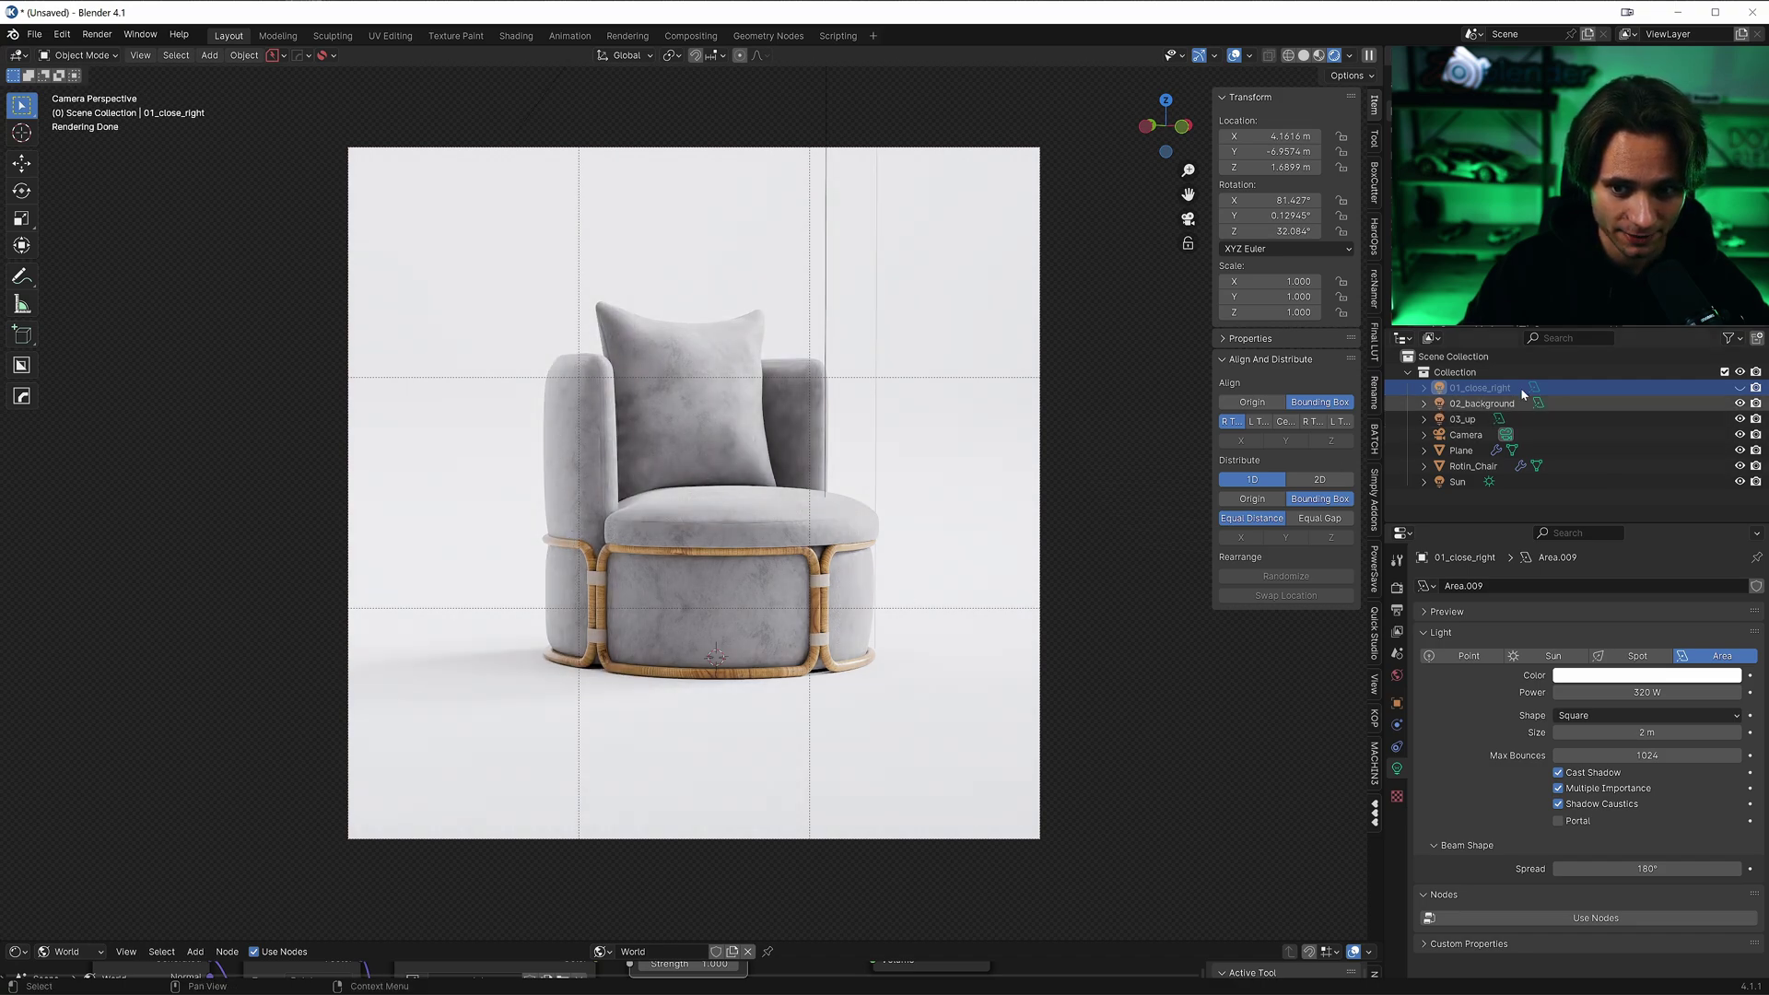
{"action": "left_click", "coordinate": [1741, 388]}
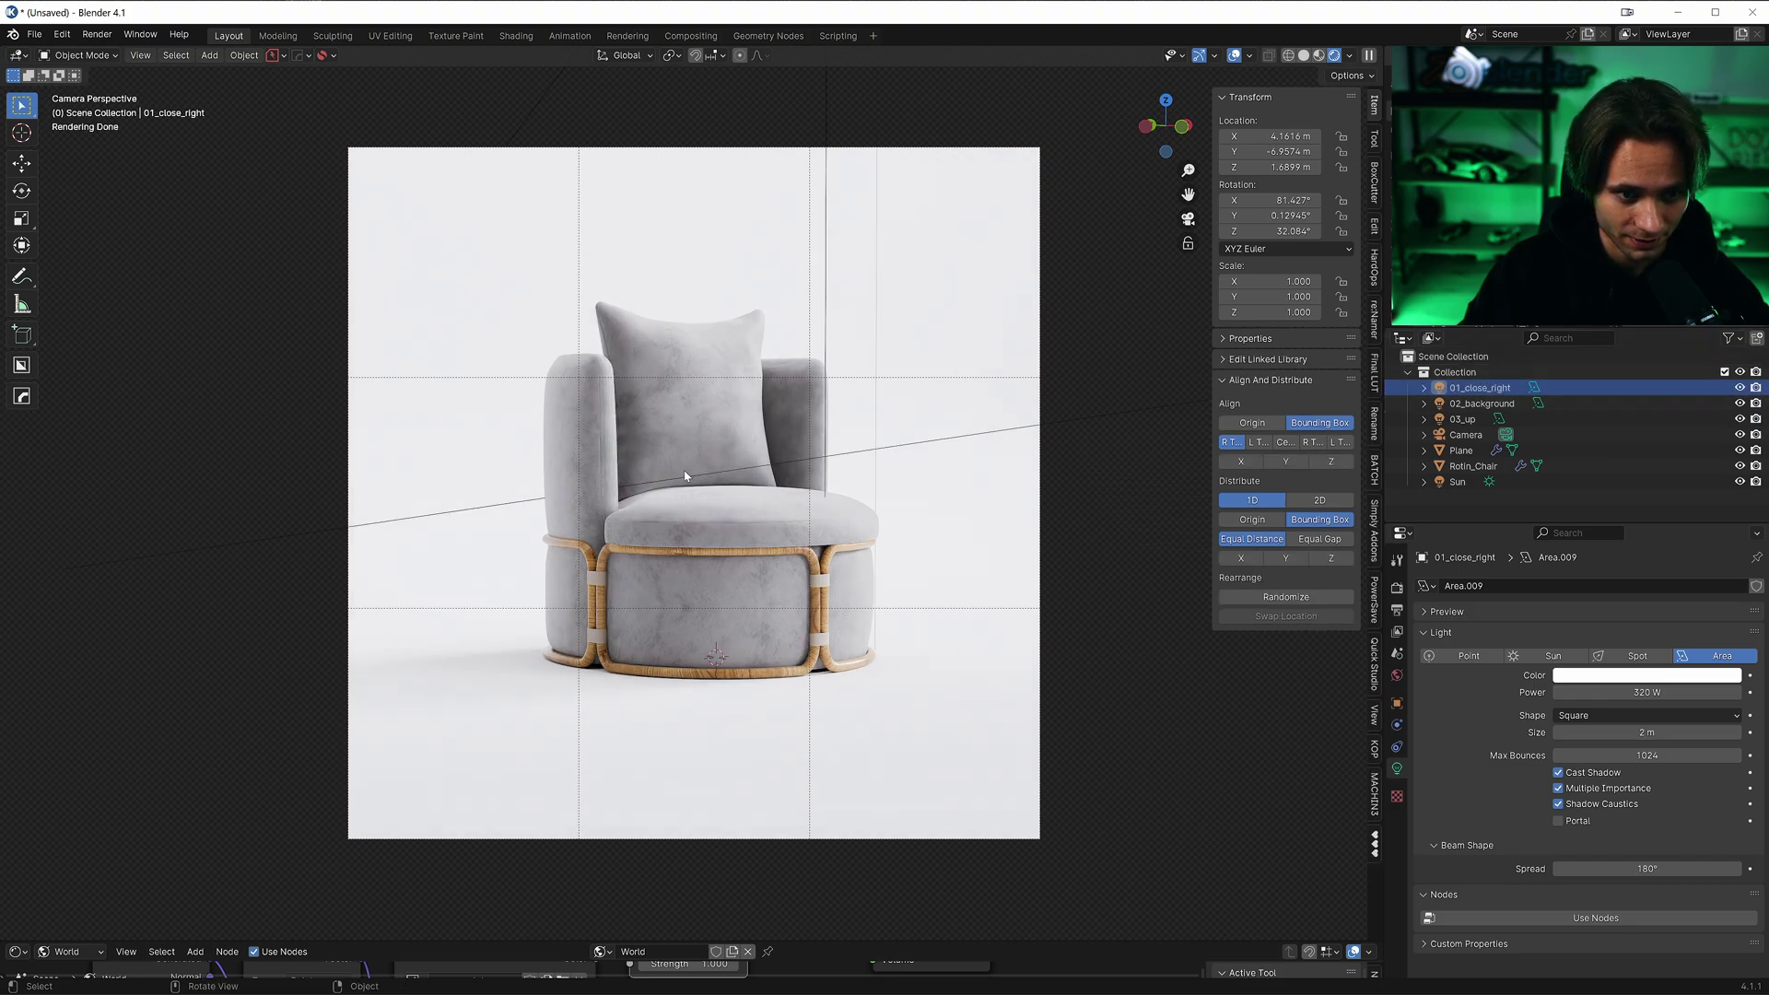
Enable Final LUT color grading for the render and try several LUT presets, ending with Magenta Day
{"action": "left_click", "coordinate": [1374, 470]}
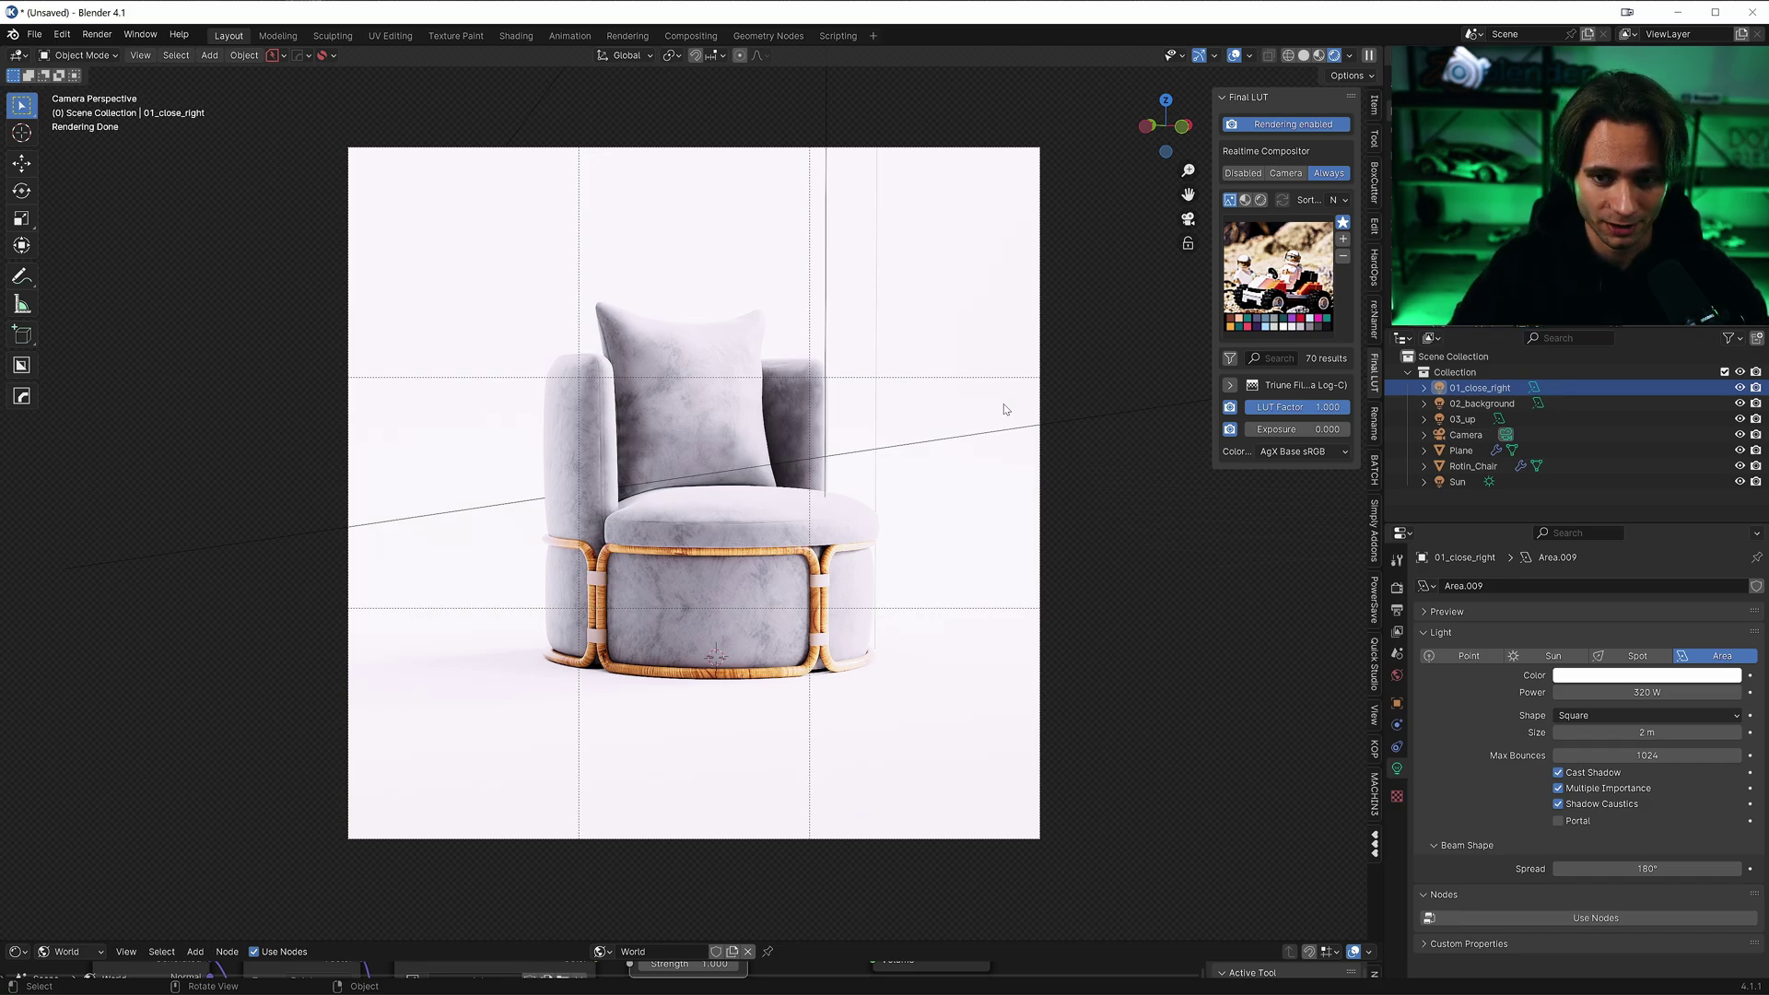
{"action": "left_click", "coordinate": [1280, 304]}
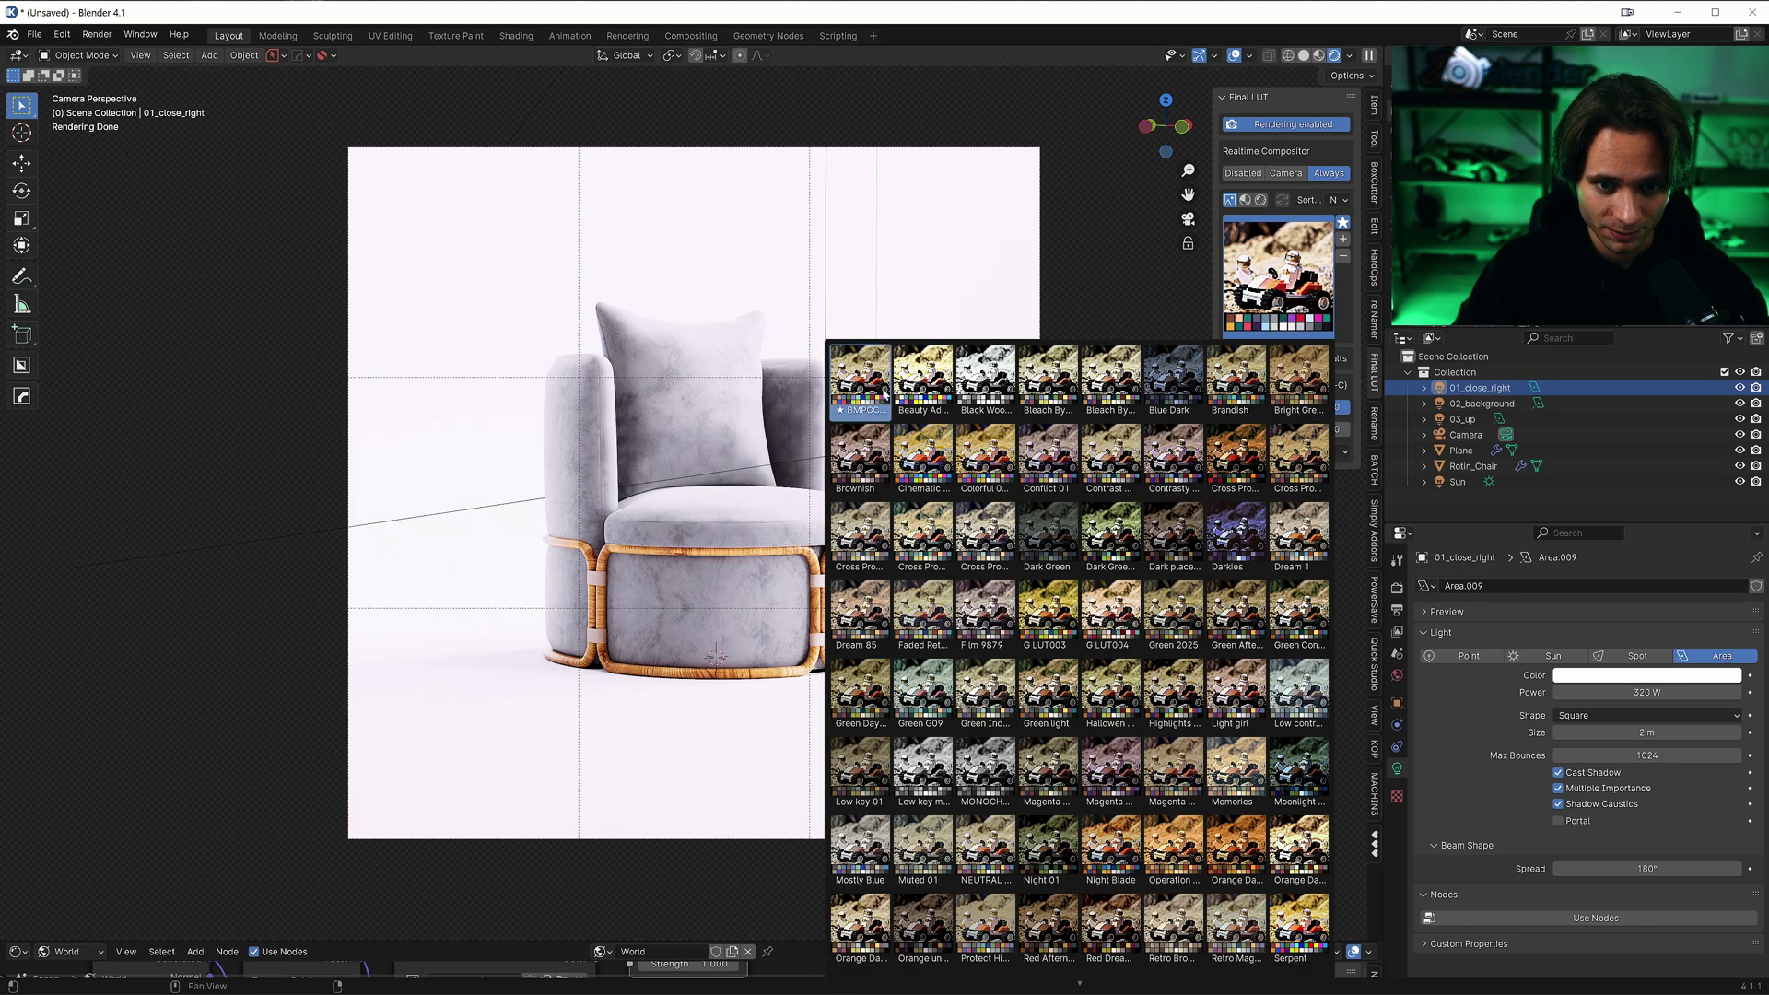
{"action": "left_click", "coordinate": [917, 385]}
{"action": "left_click", "coordinate": [1262, 279]}
{"action": "left_click", "coordinate": [1233, 533]}
{"action": "left_click", "coordinate": [1276, 264]}
{"action": "left_click", "coordinate": [1110, 769]}
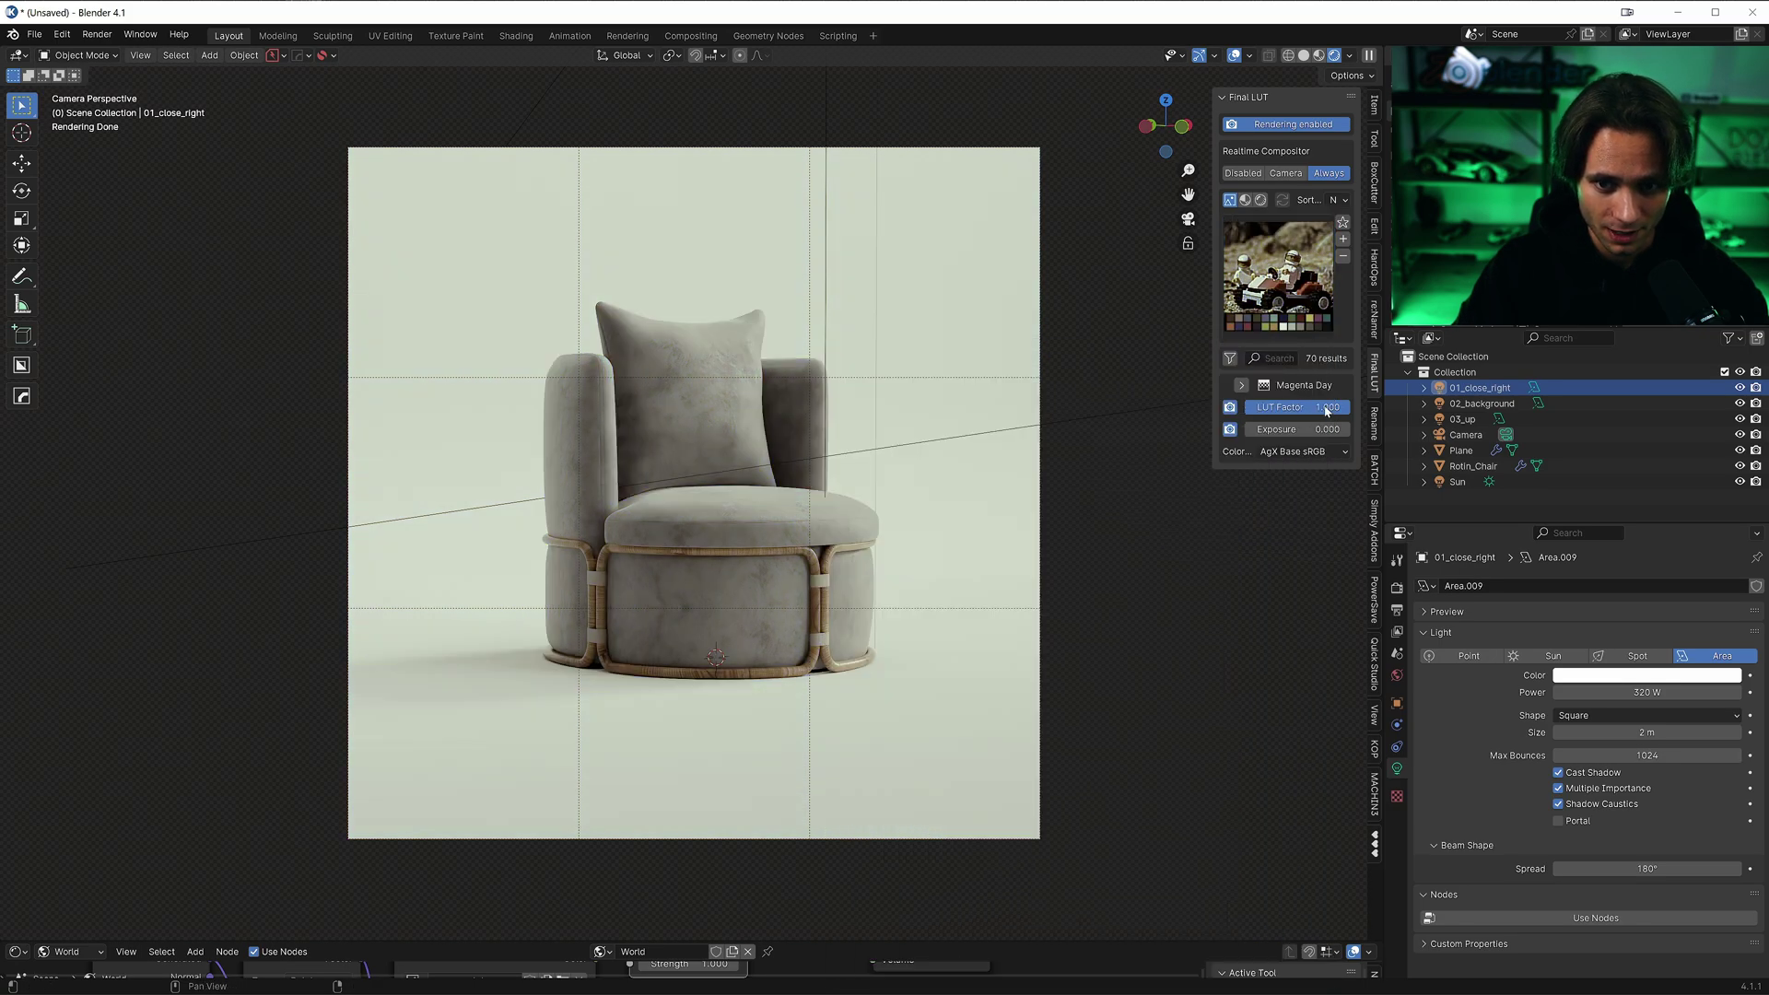
Set the LUT Factor to 0.12
{"action": "left_click", "coordinate": [1326, 407]}
{"action": "type", "text": ".12"}
{"action": "key", "text": "Return"}
Compare other LUT presets such as Brownish at the reduced strength and return to the starred Triune Log-C LUT
{"action": "left_click", "coordinate": [1301, 296]}
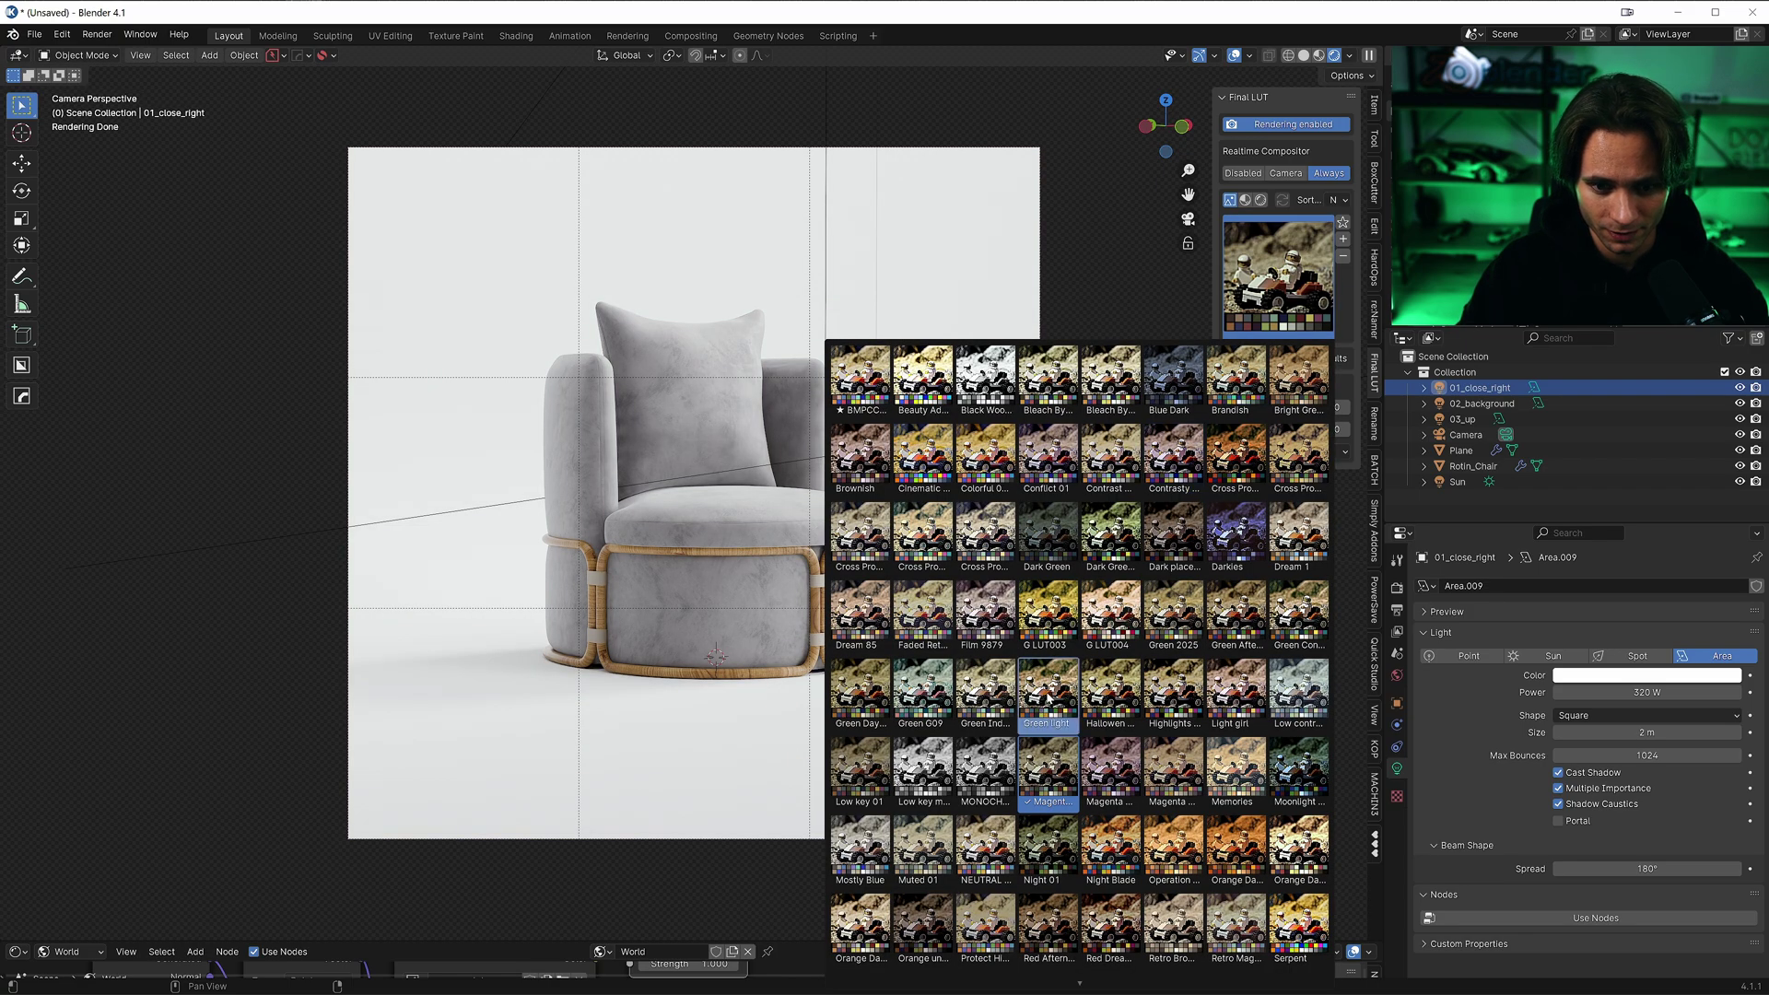
{"action": "left_click", "coordinate": [1062, 675]}
{"action": "left_click", "coordinate": [1278, 277]}
{"action": "left_click", "coordinate": [1074, 366]}
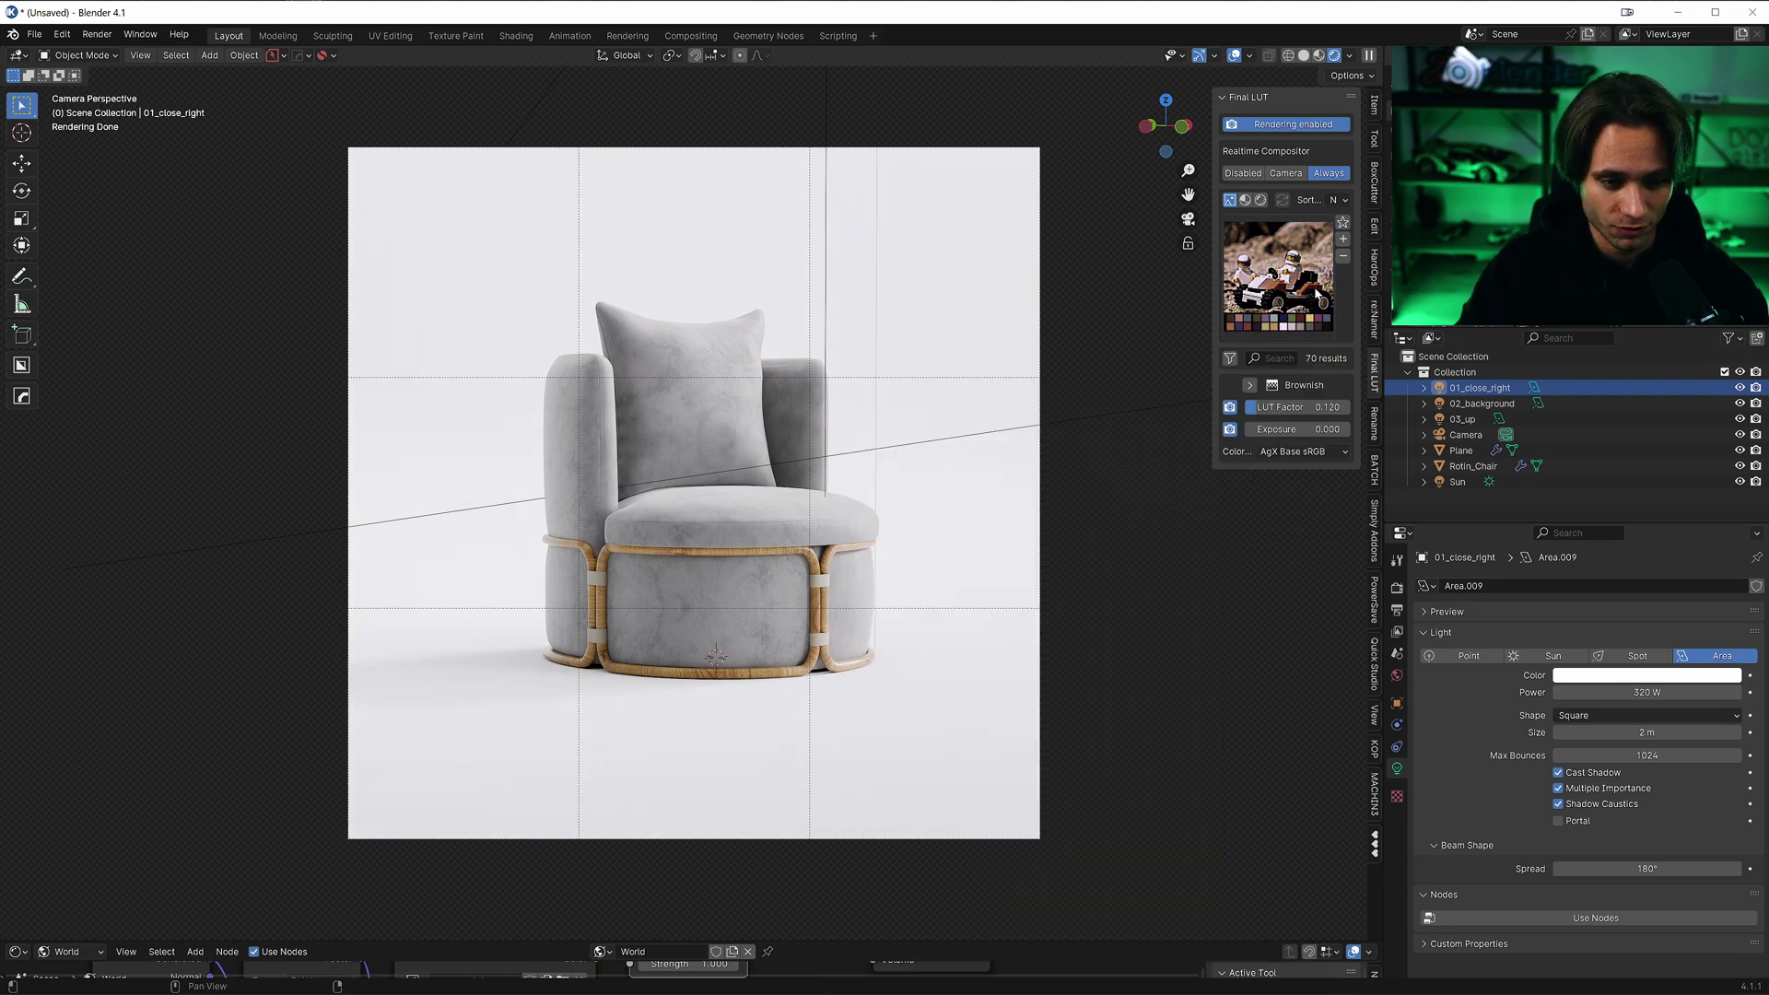
{"action": "left_click", "coordinate": [1318, 293]}
{"action": "left_click", "coordinate": [1239, 616]}
{"action": "left_click", "coordinate": [1285, 277]}
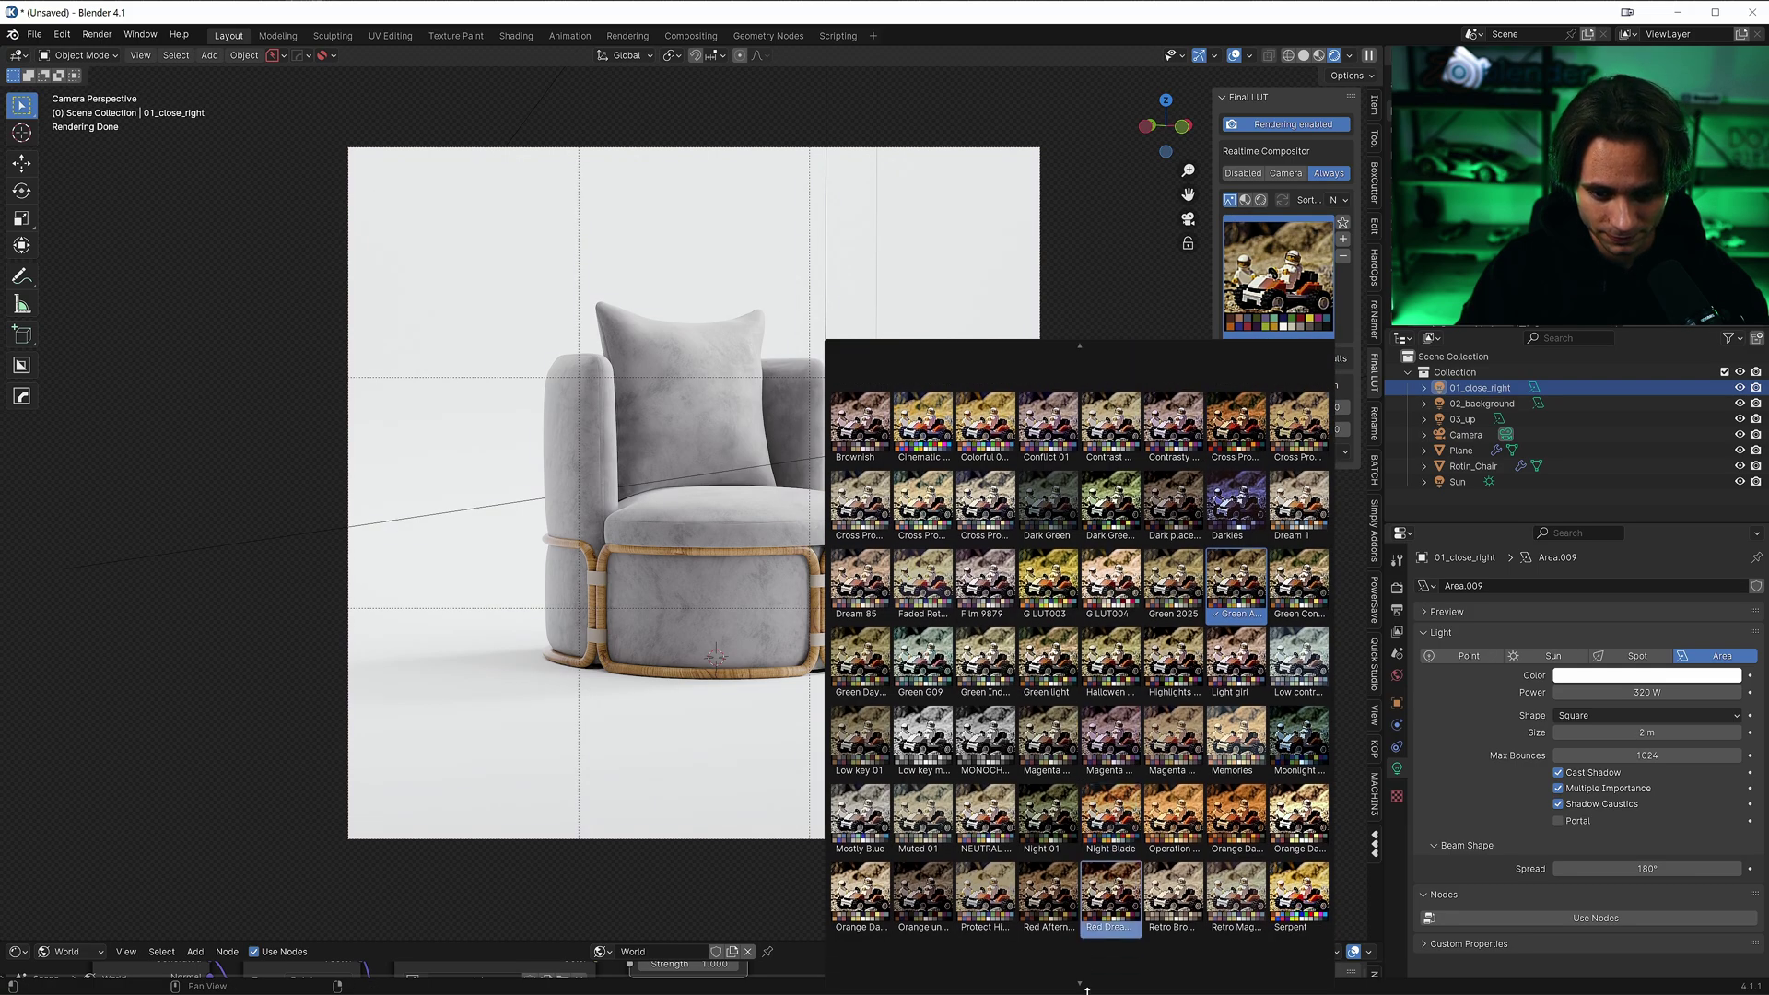
{"action": "left_click", "coordinate": [1047, 898]}
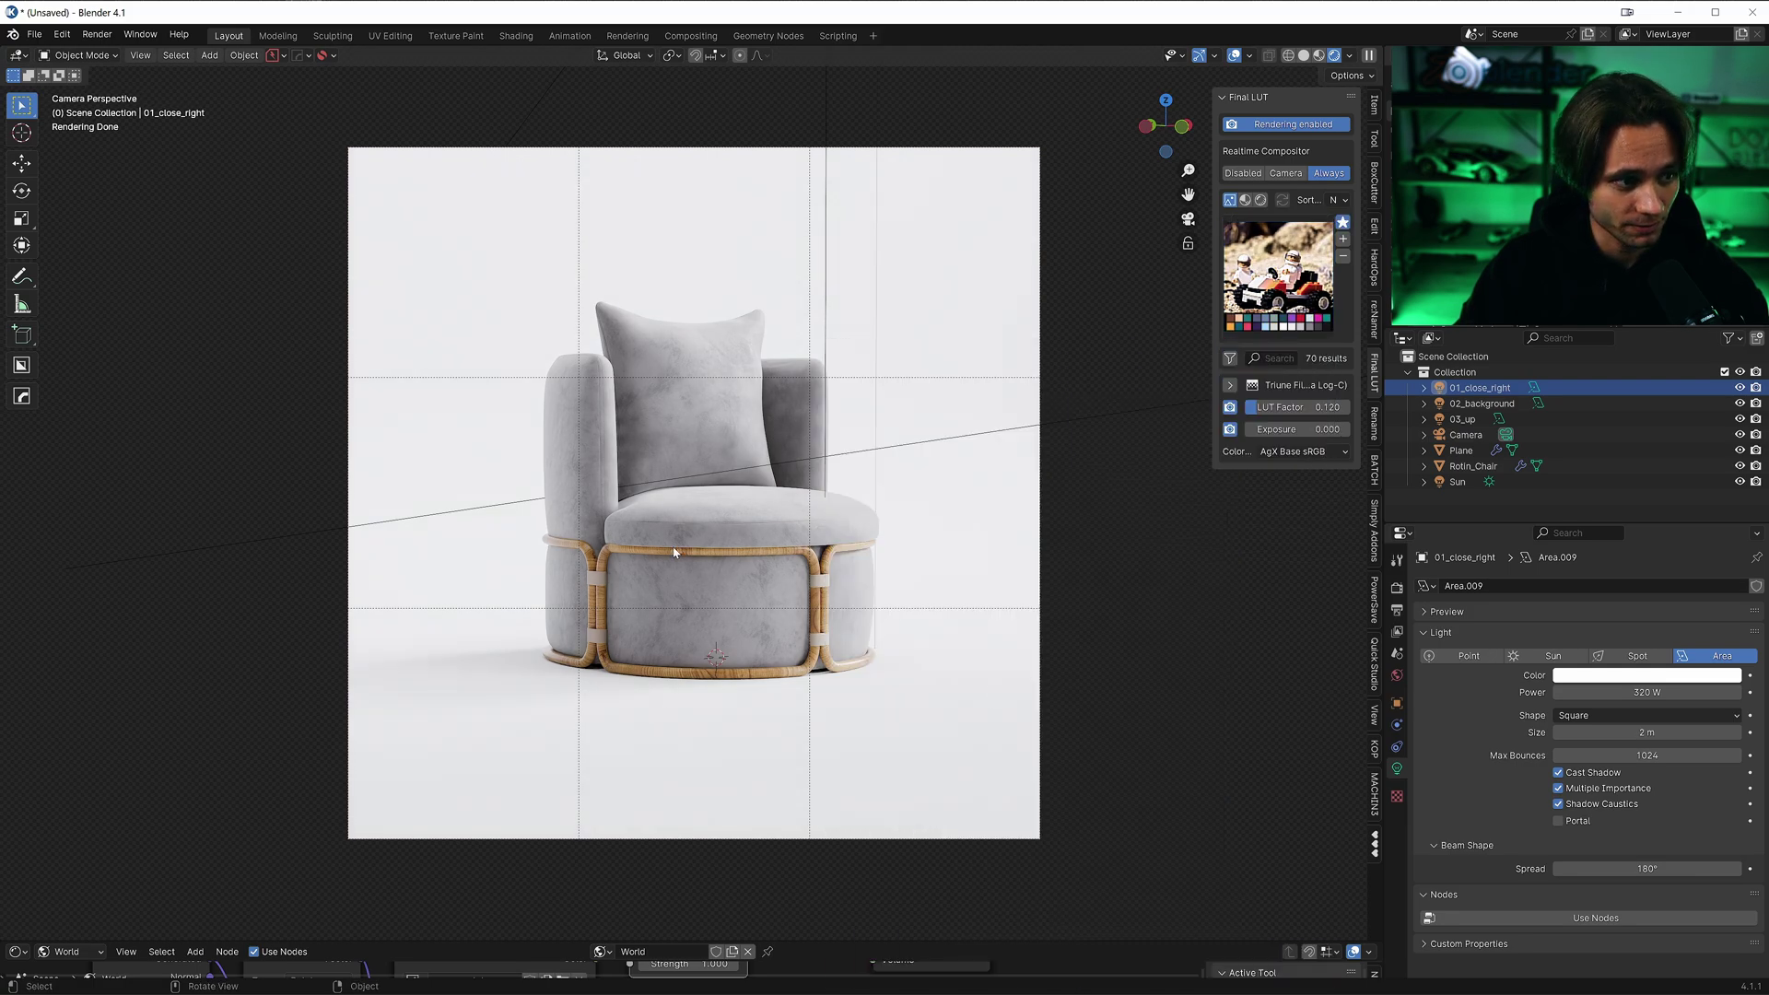
Examine the scene's color management, film, sampling and tone mapping settings and the output resolution
{"action": "left_click", "coordinate": [1396, 589]}
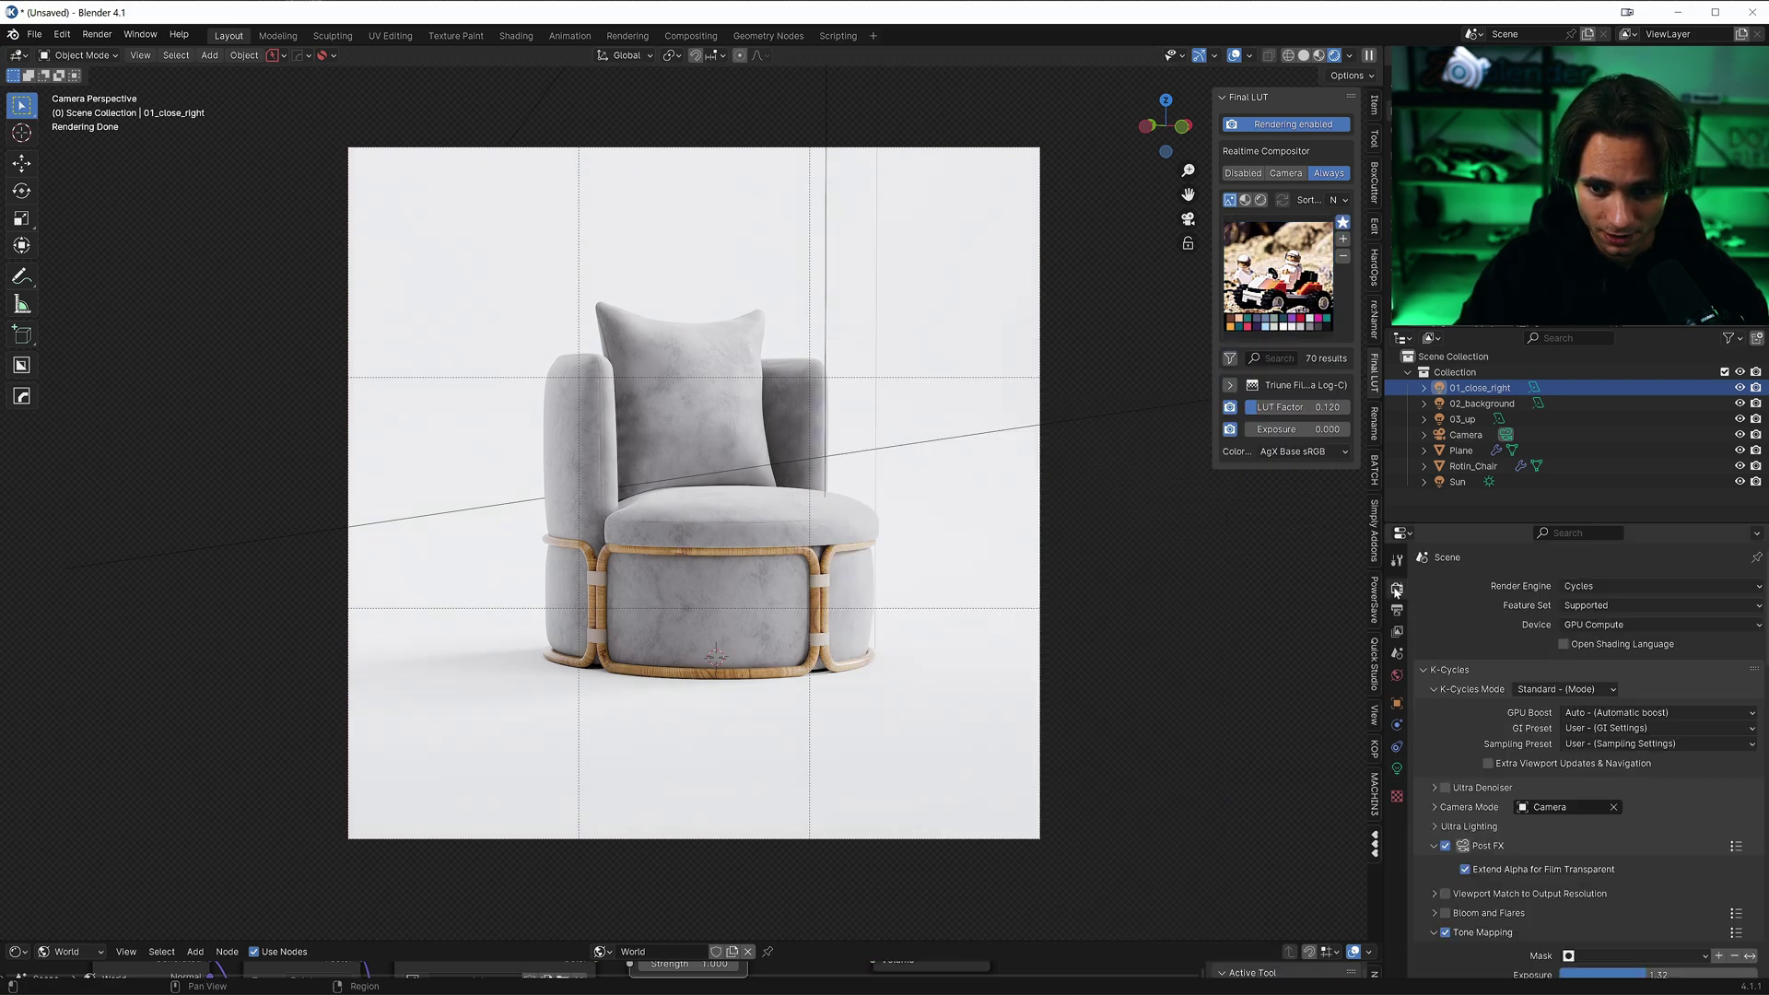
{"action": "scroll", "coordinate": [1500, 720], "scroll_direction": "down", "scroll_amount": 15}
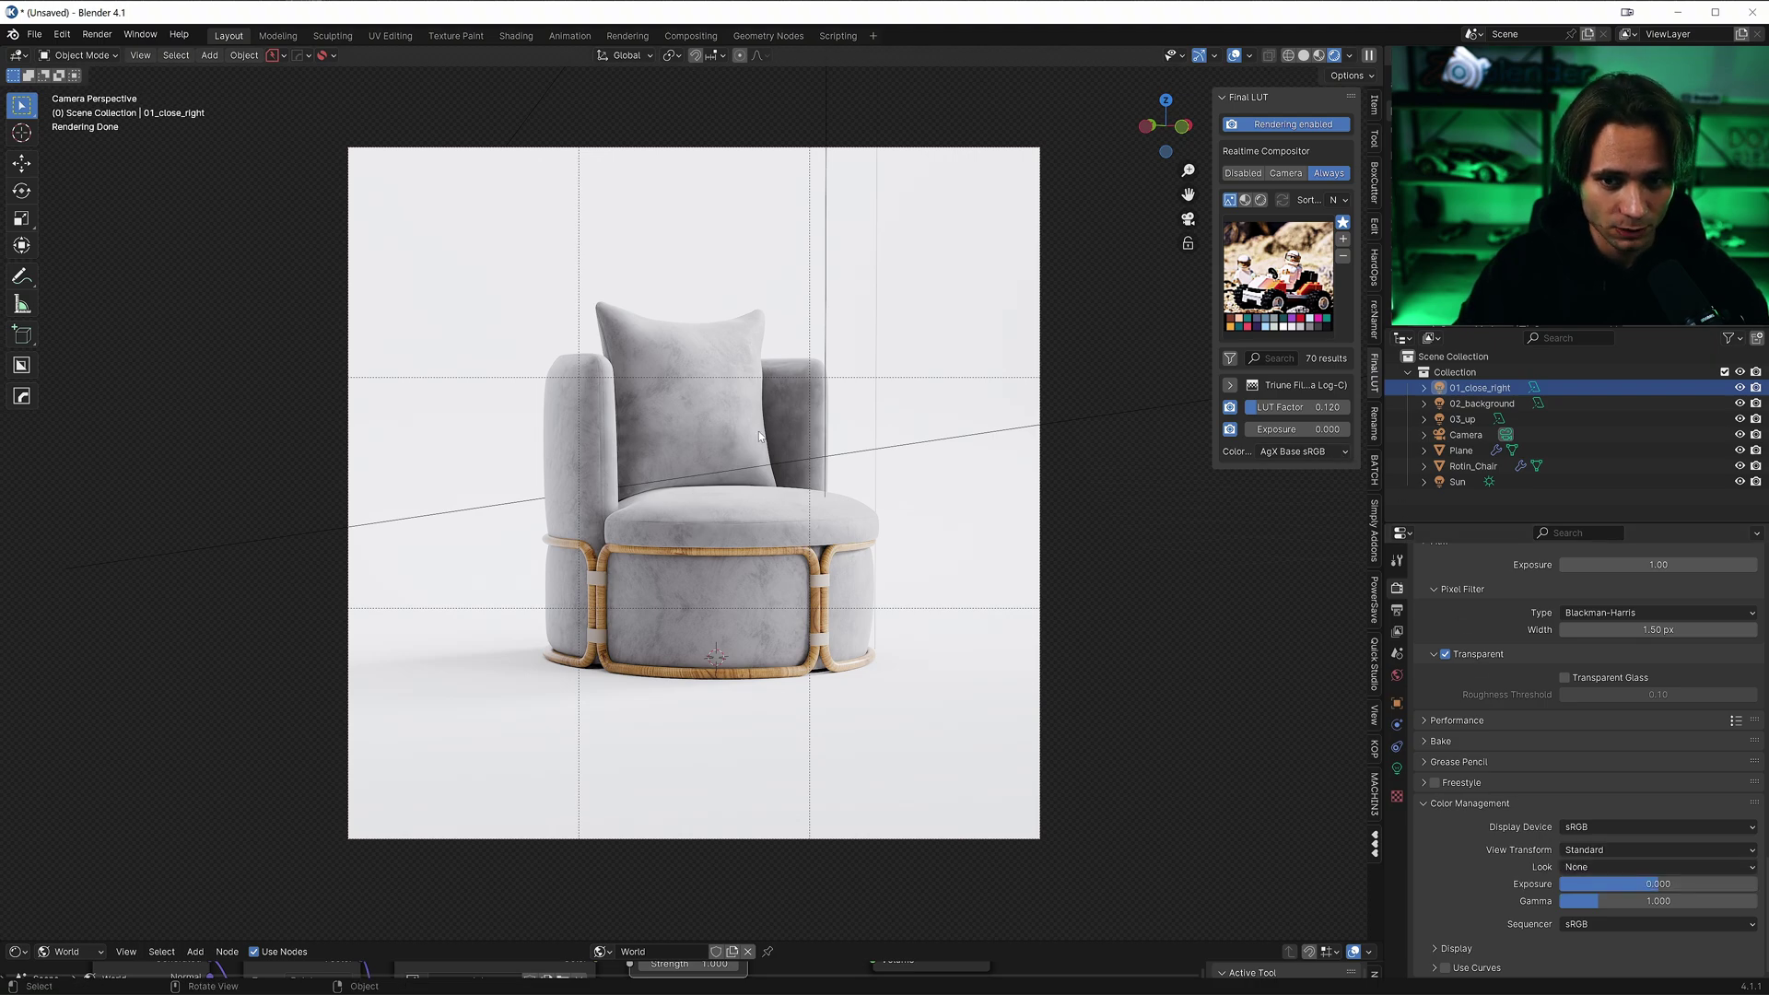
{"action": "left_click", "coordinate": [1278, 274]}
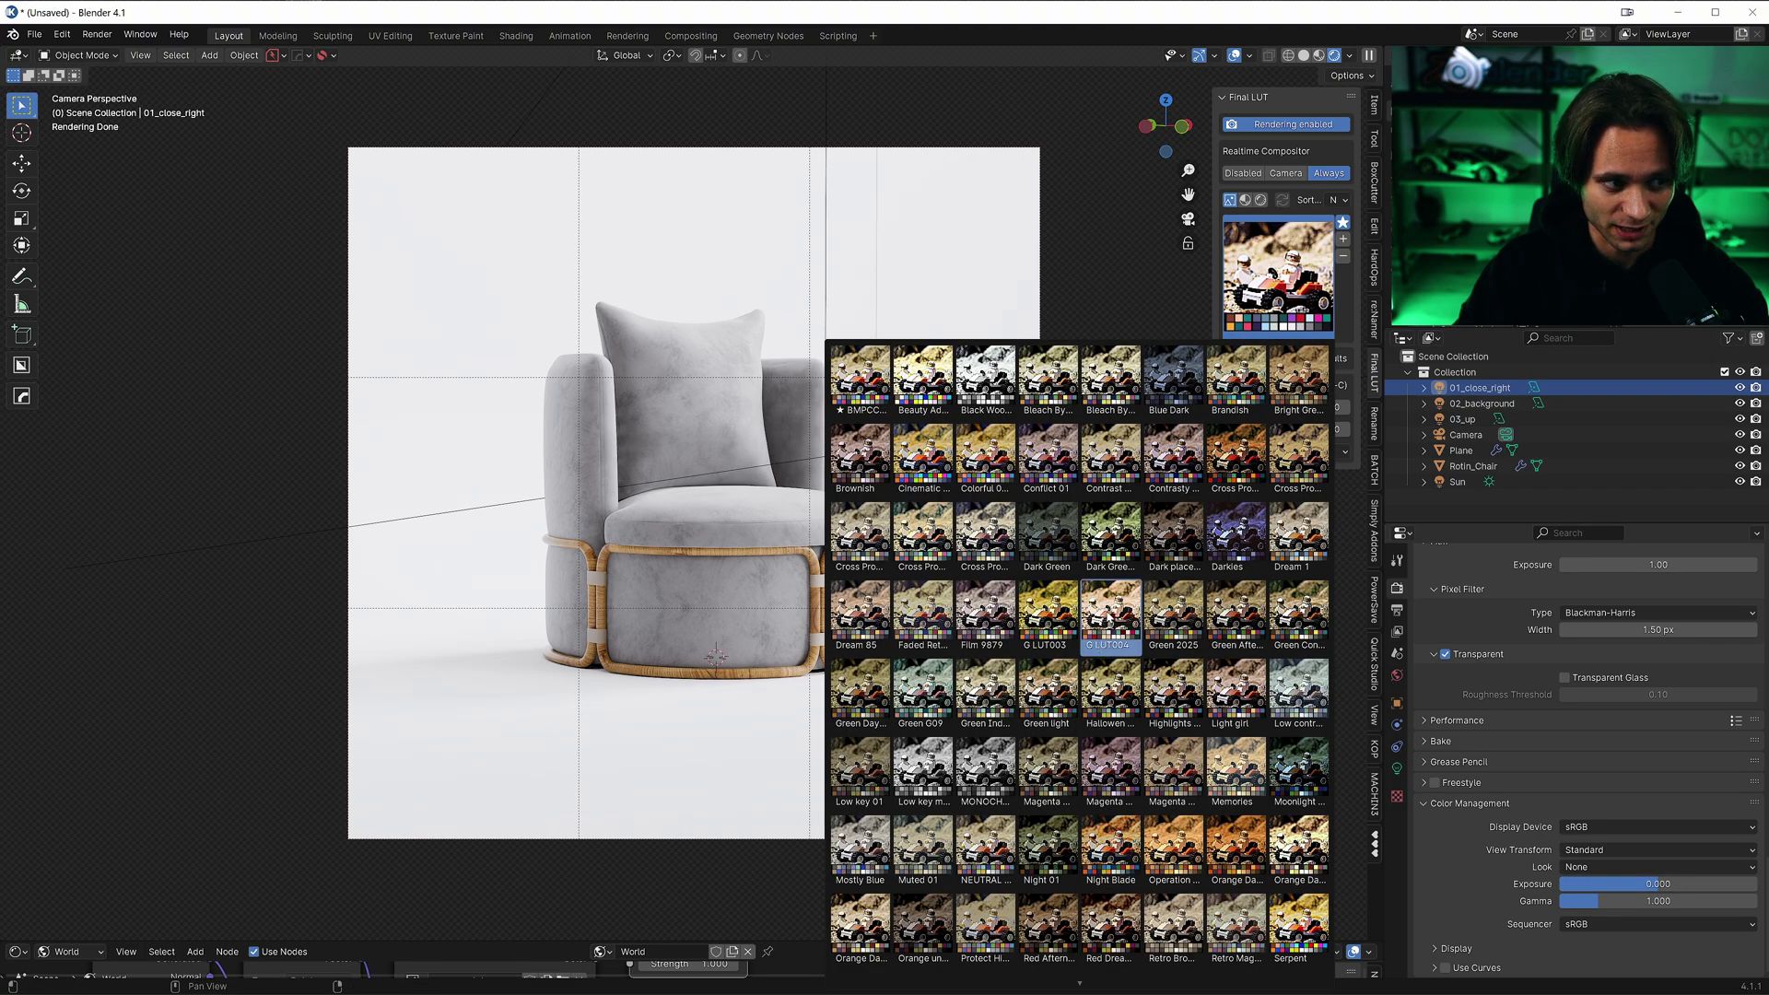
{"action": "scroll", "coordinate": [1454, 702], "scroll_direction": "up", "scroll_amount": 8}
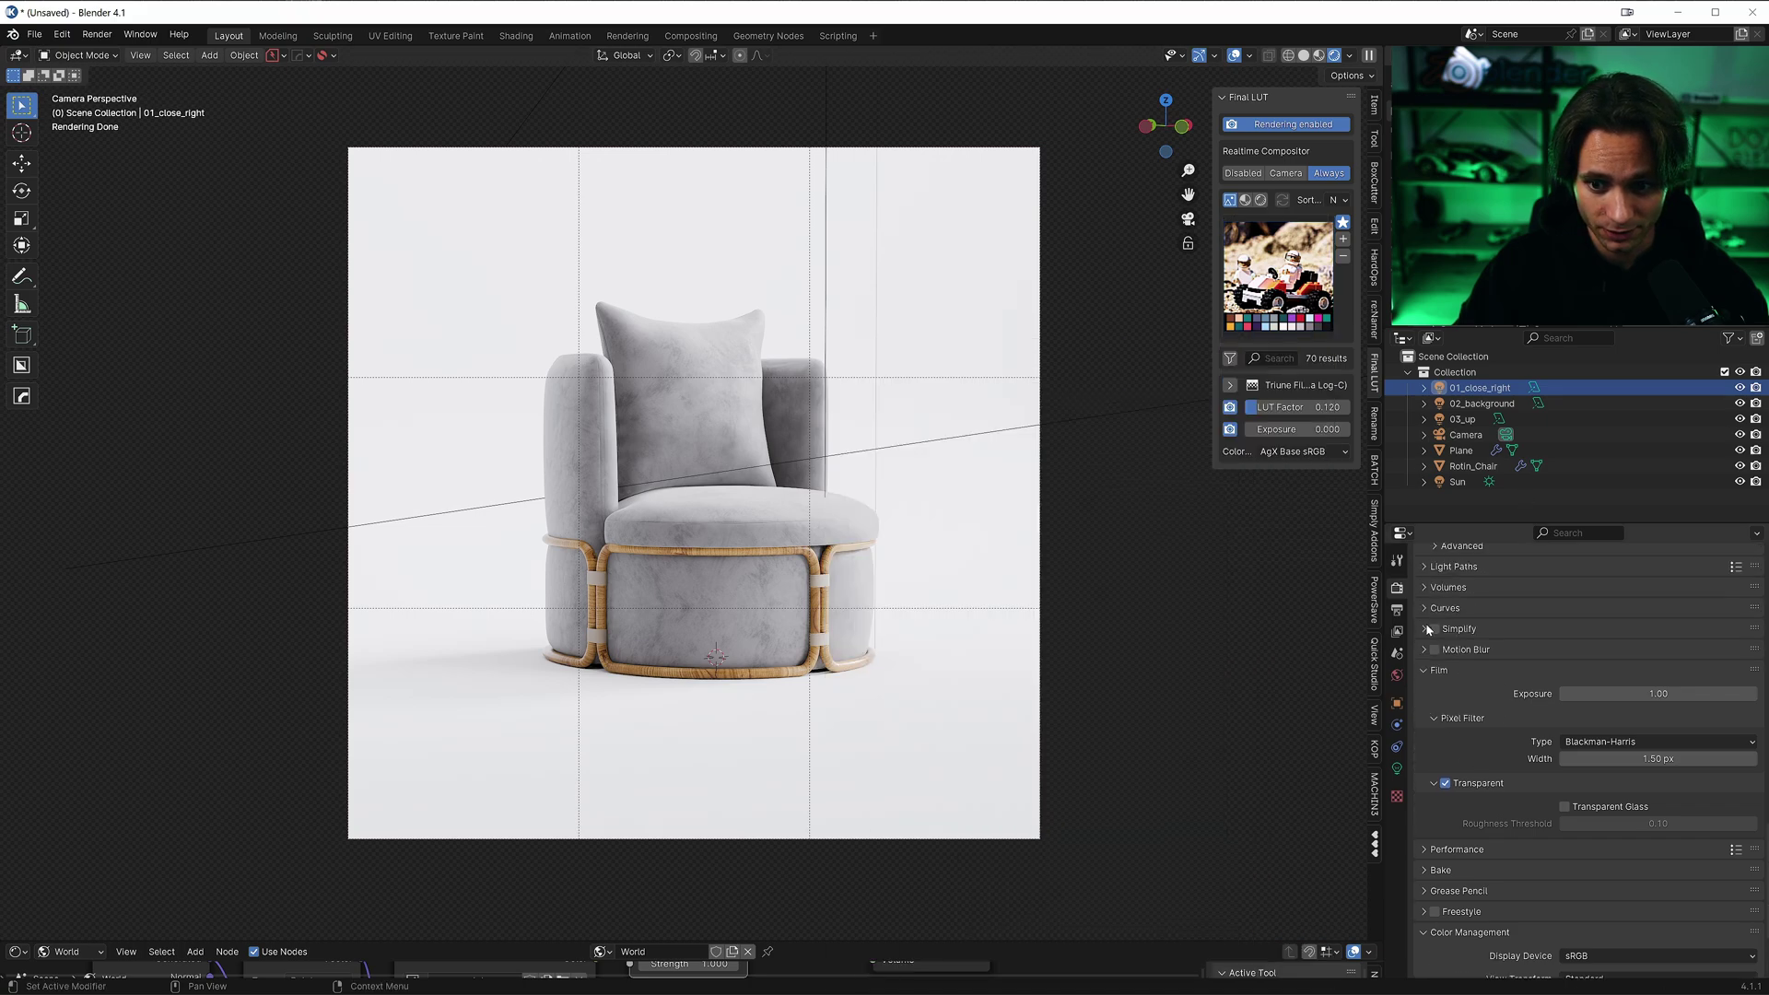
{"action": "scroll", "coordinate": [1446, 719], "scroll_direction": "up", "scroll_amount": 8}
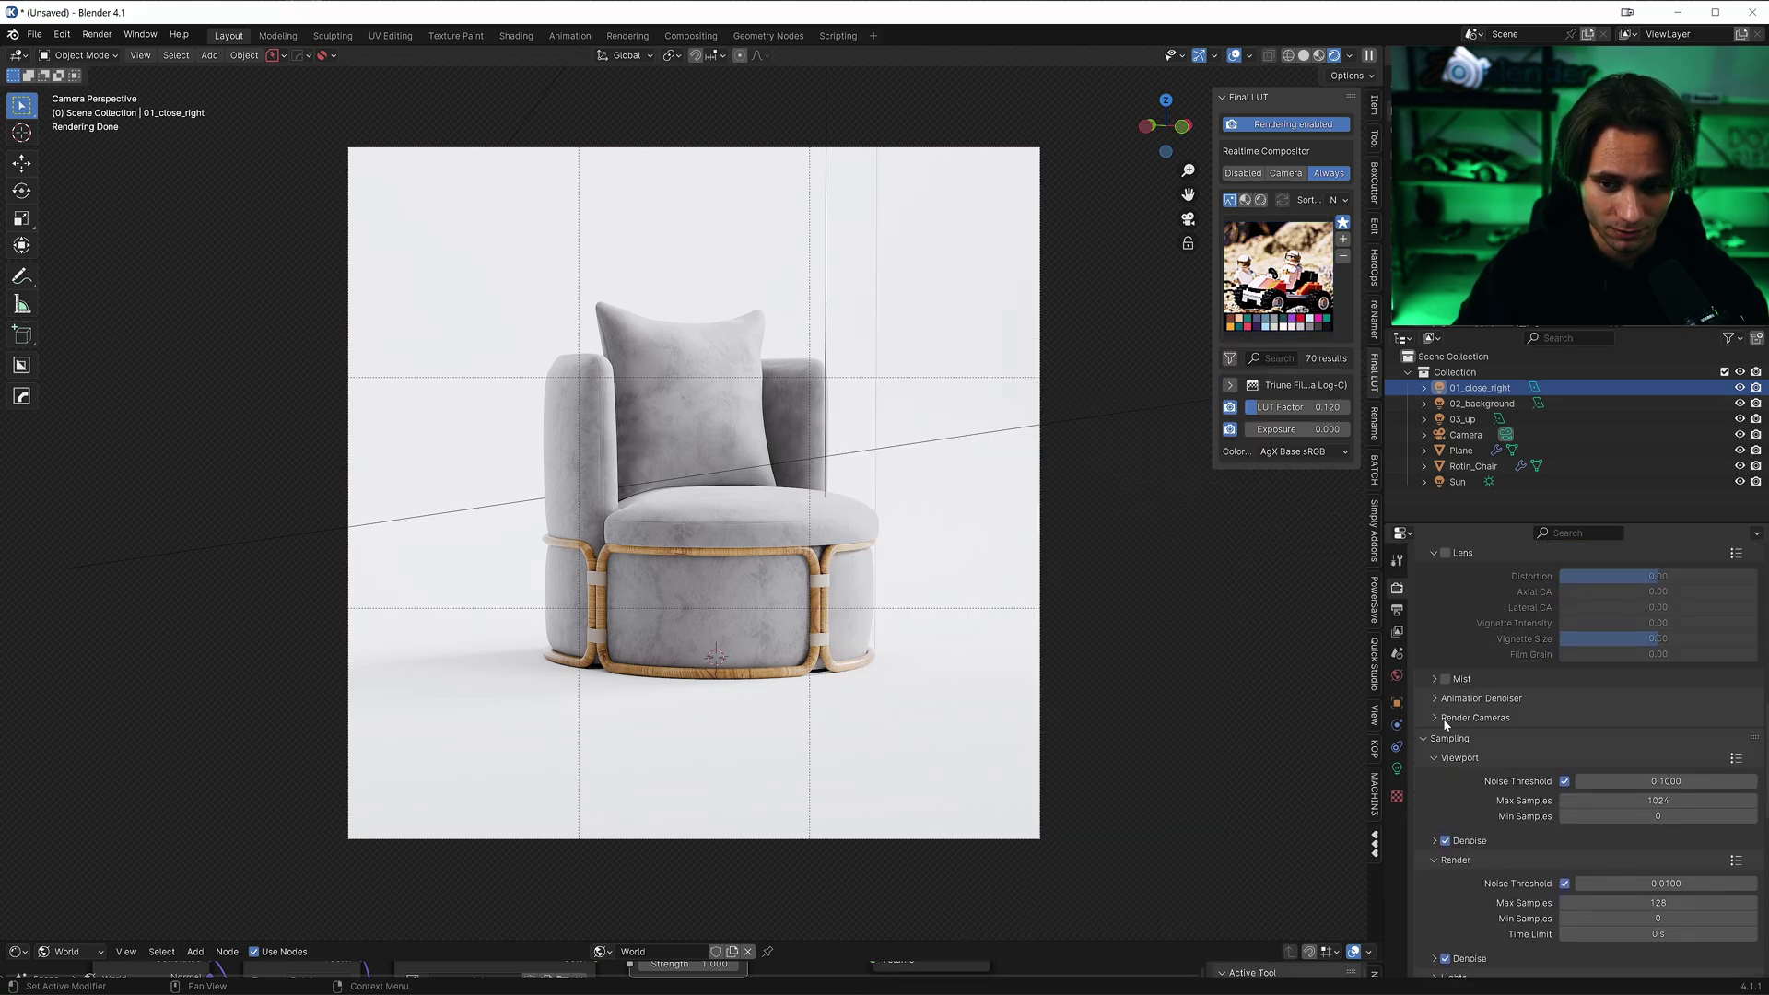
{"action": "scroll", "coordinate": [1465, 711], "scroll_direction": "up", "scroll_amount": 5}
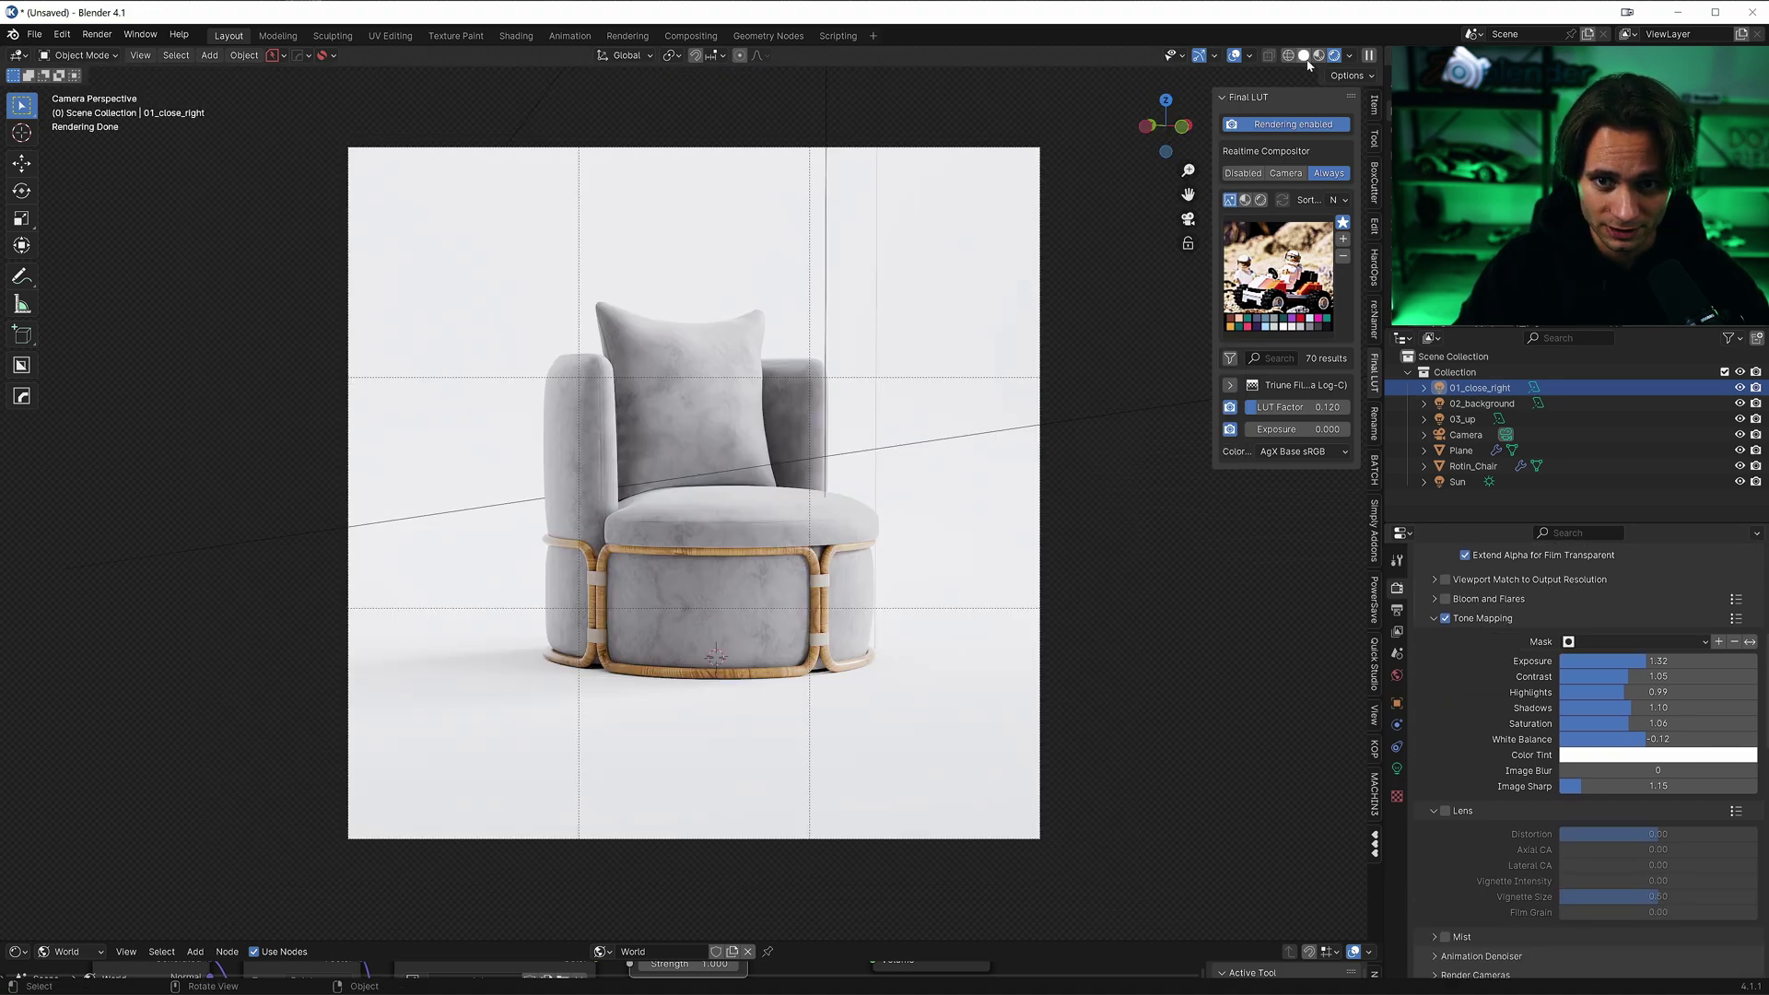
{"action": "left_click", "coordinate": [1397, 610]}
{"action": "scroll", "coordinate": [1541, 706], "scroll_direction": "up", "scroll_amount": 3}
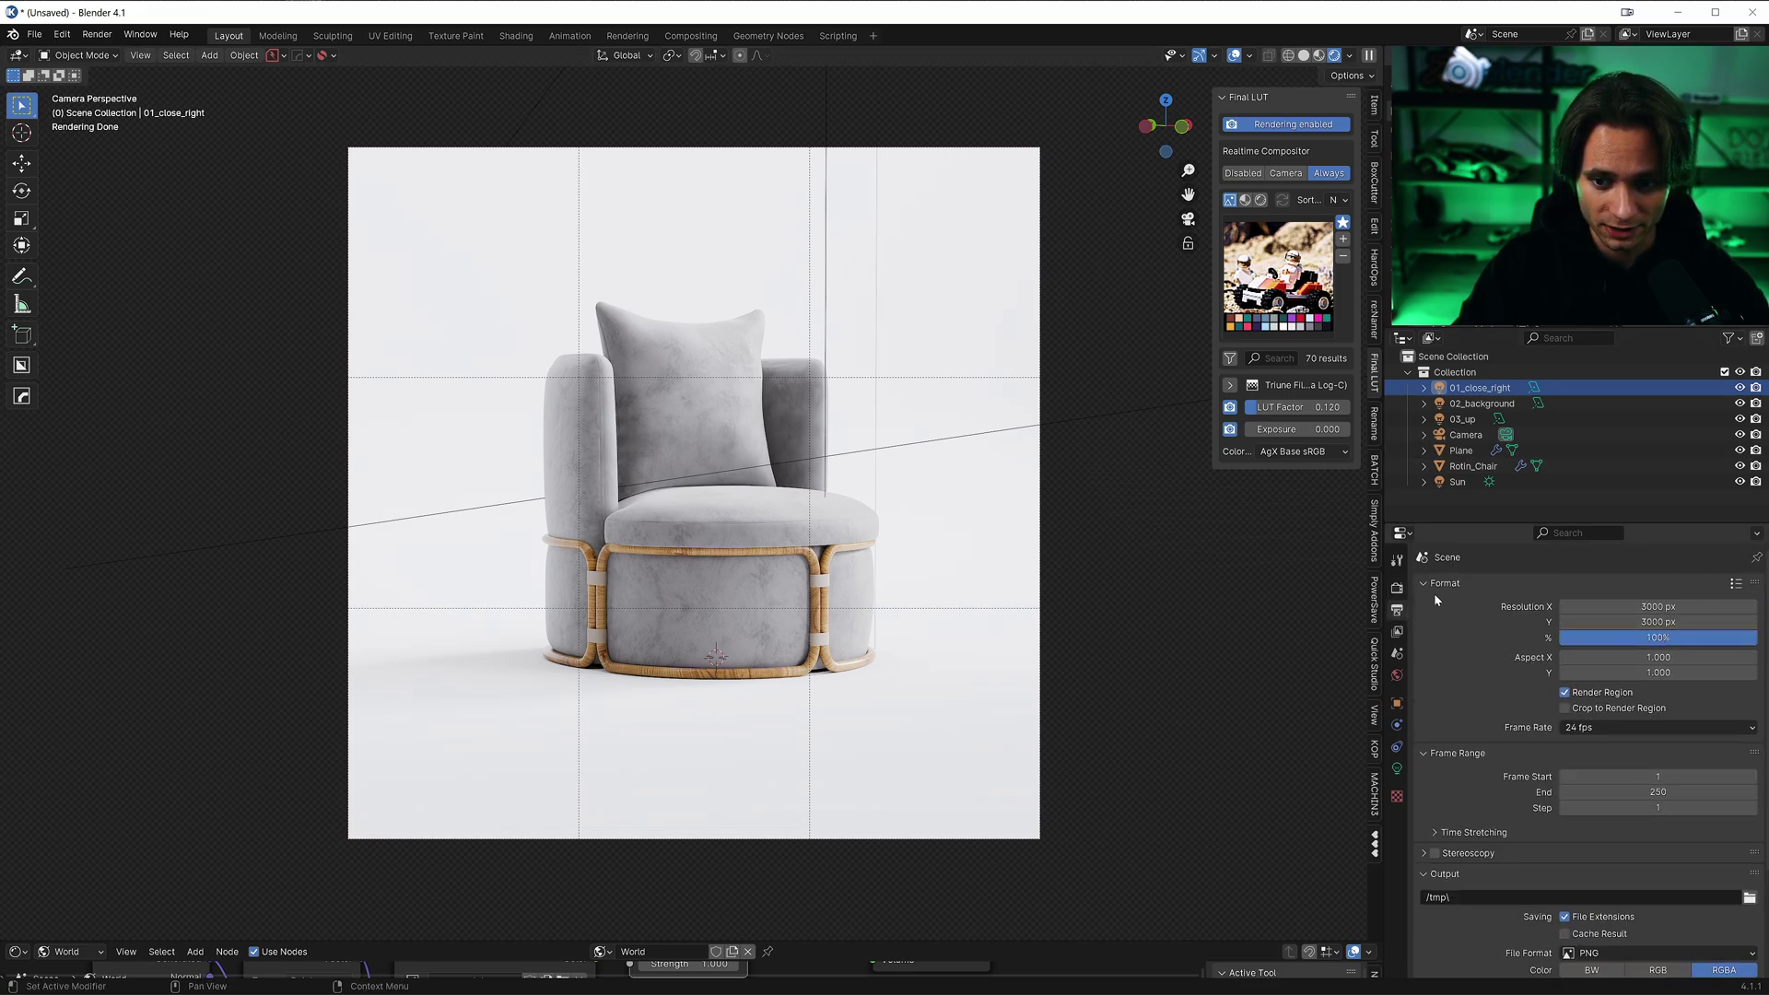
Set the final render's maximum samples to 1080
{"action": "left_click", "coordinate": [1397, 587]}
{"action": "scroll", "coordinate": [1484, 821], "scroll_direction": "down", "scroll_amount": 10}
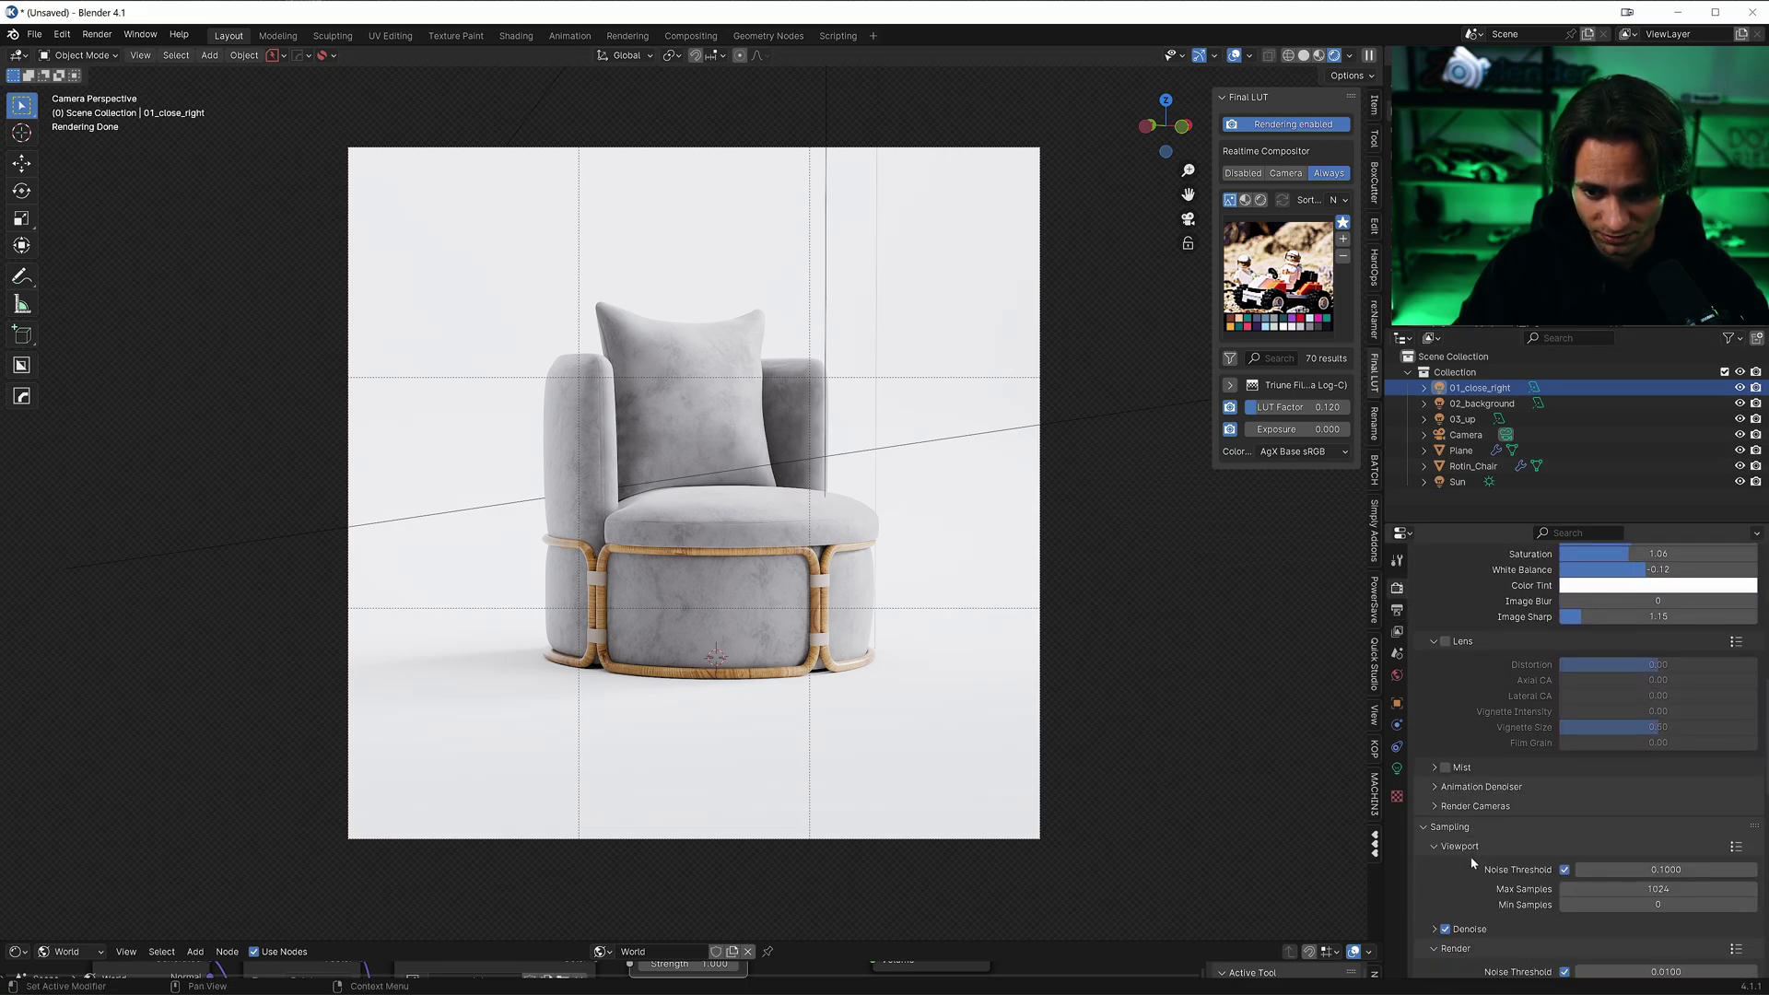
{"action": "left_click", "coordinate": [1611, 860]}
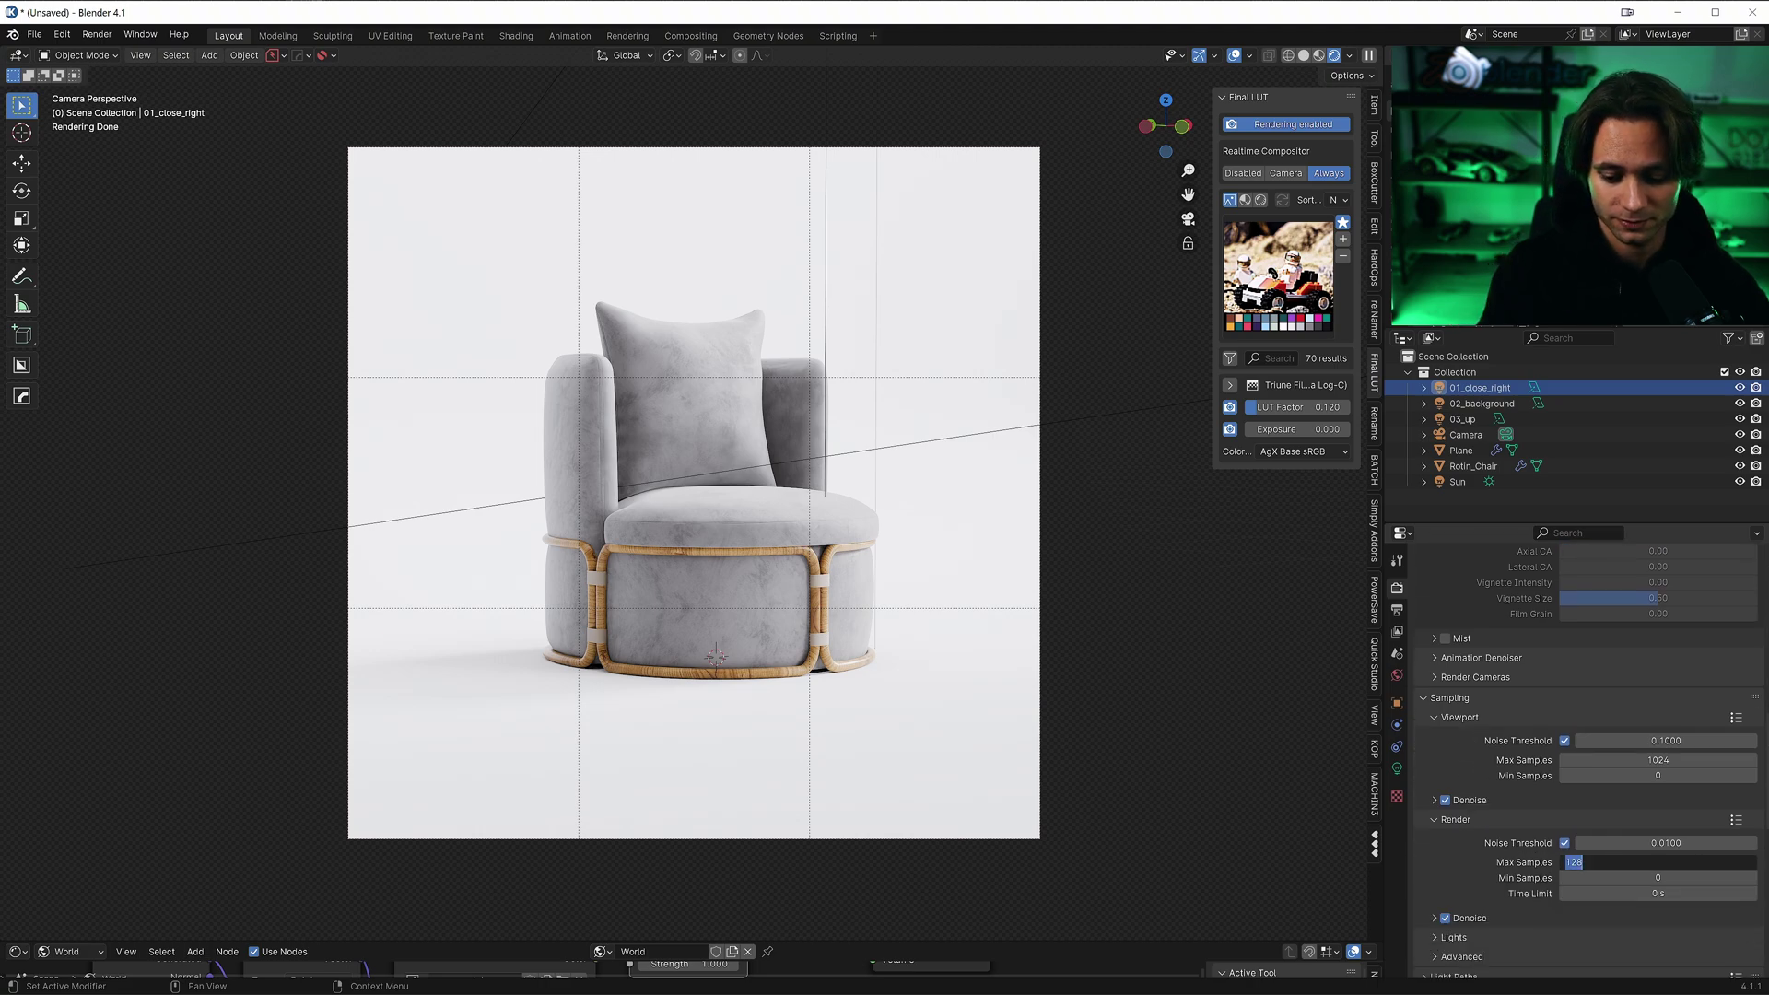
{"action": "type", "text": "1080"}
{"action": "key", "text": "Return"}
Switch the viewport to solid shading, render the chair image and close the finished render
{"action": "left_click", "coordinate": [1302, 55]}
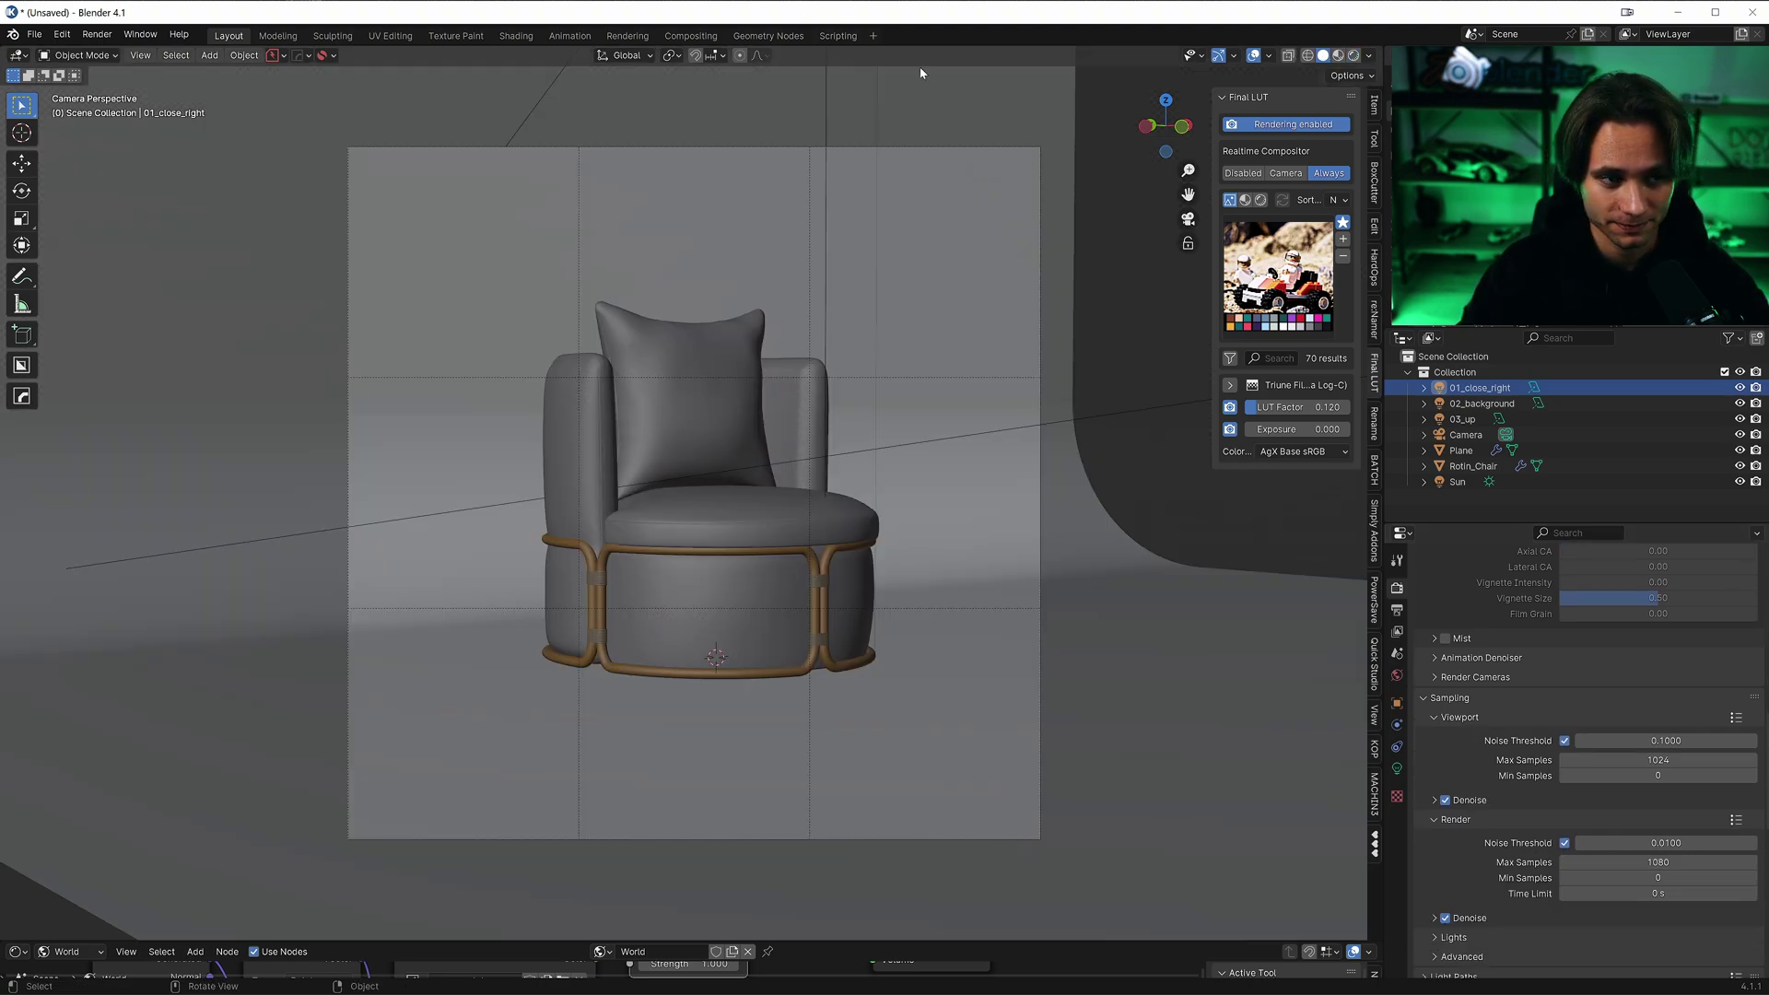
{"action": "left_click", "coordinate": [97, 34]}
{"action": "left_click", "coordinate": [125, 53]}
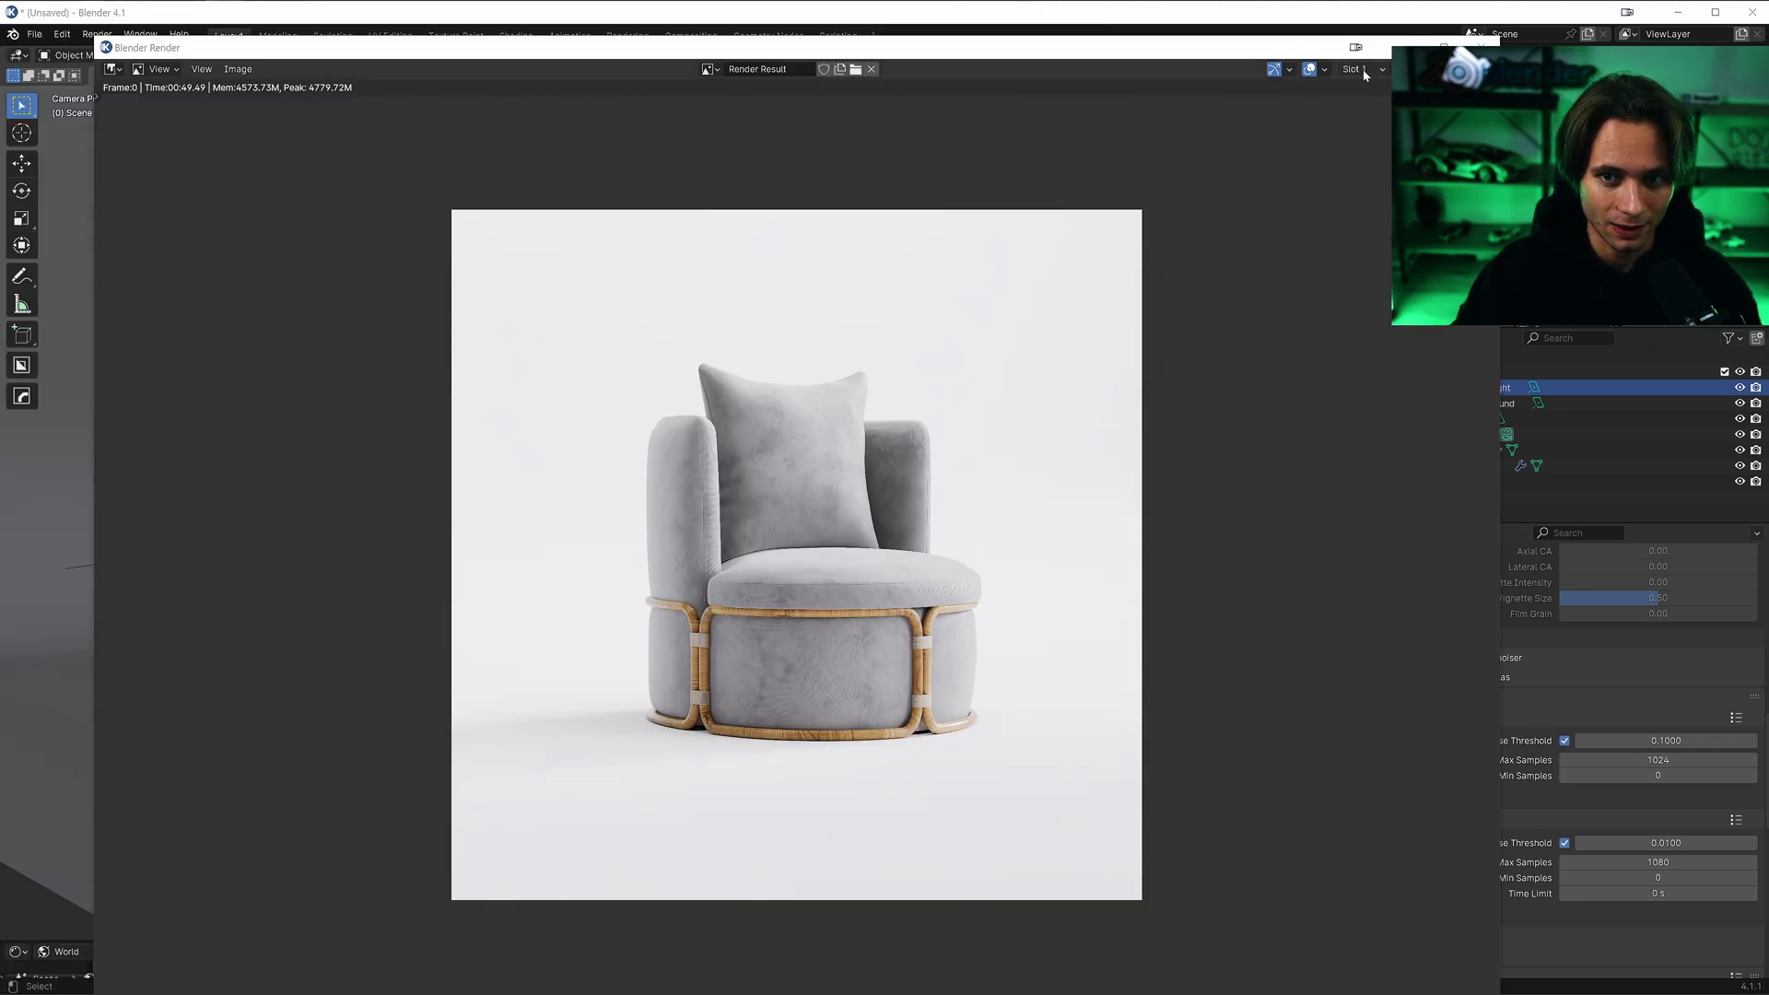
{"action": "left_click", "coordinate": [1481, 43]}
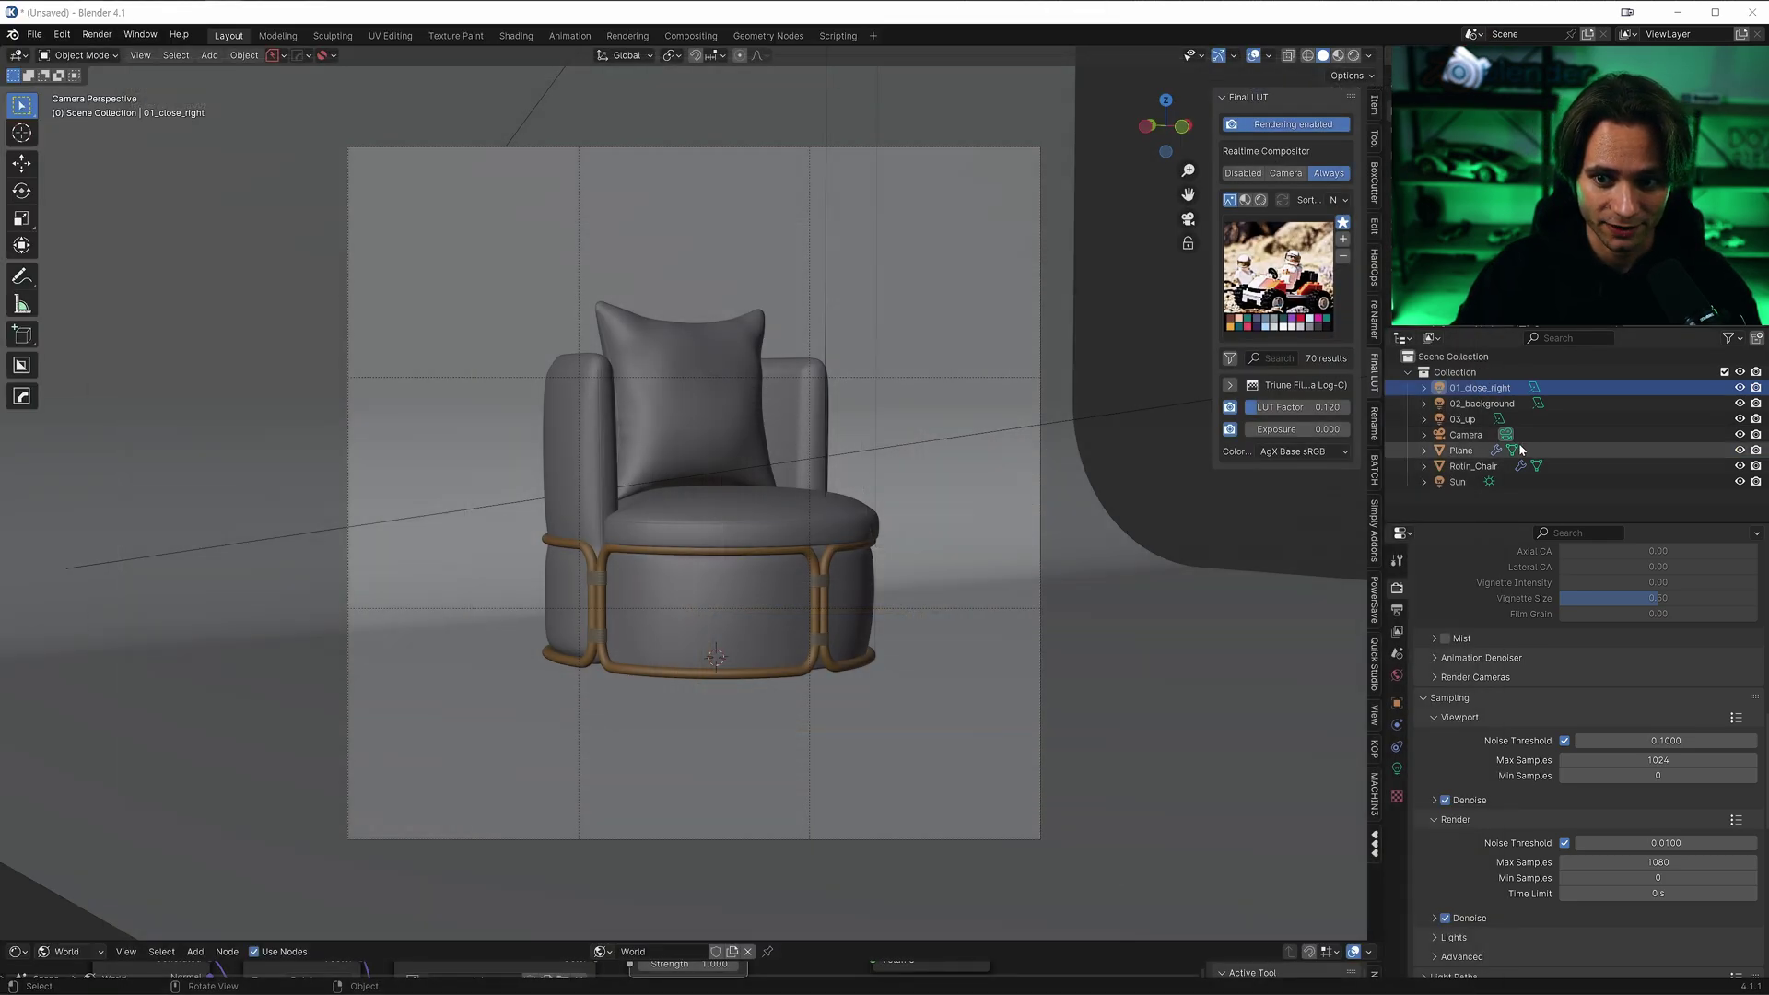
Make the backdrop Plane a shadow catcher in its object visibility settings and render the image again
{"action": "left_click", "coordinate": [1459, 452]}
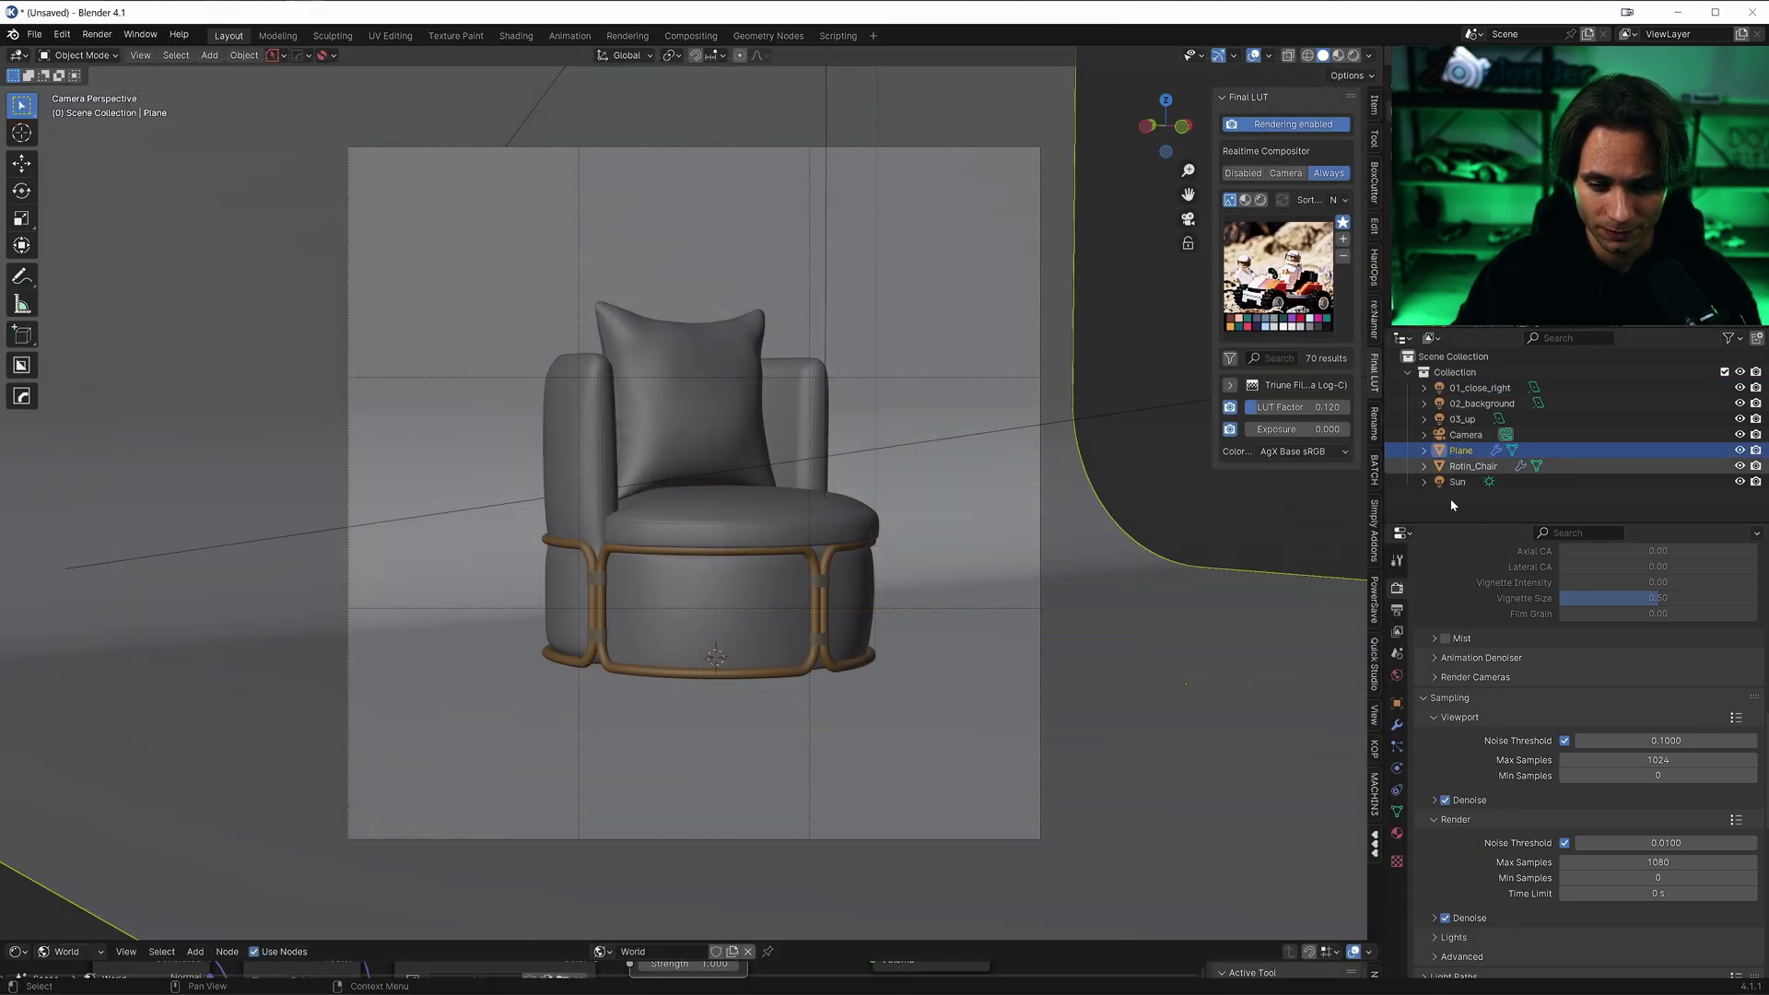
{"action": "left_click", "coordinate": [1397, 811]}
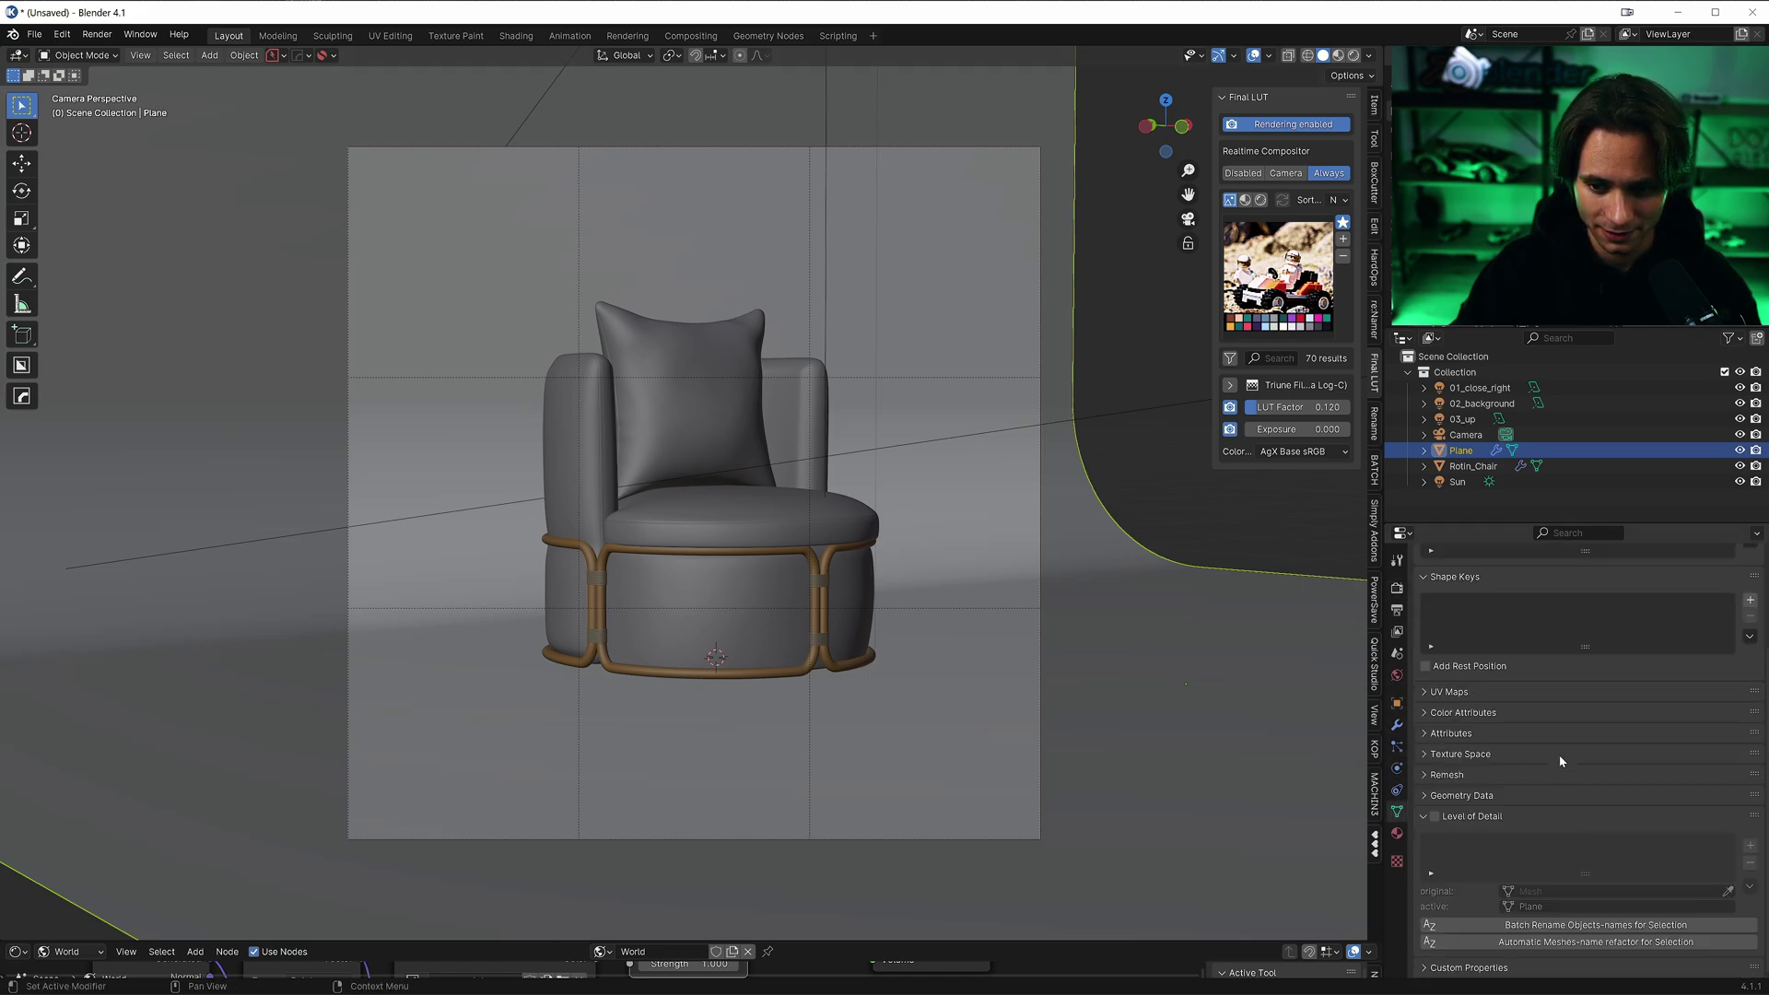
{"action": "left_click", "coordinate": [1396, 704]}
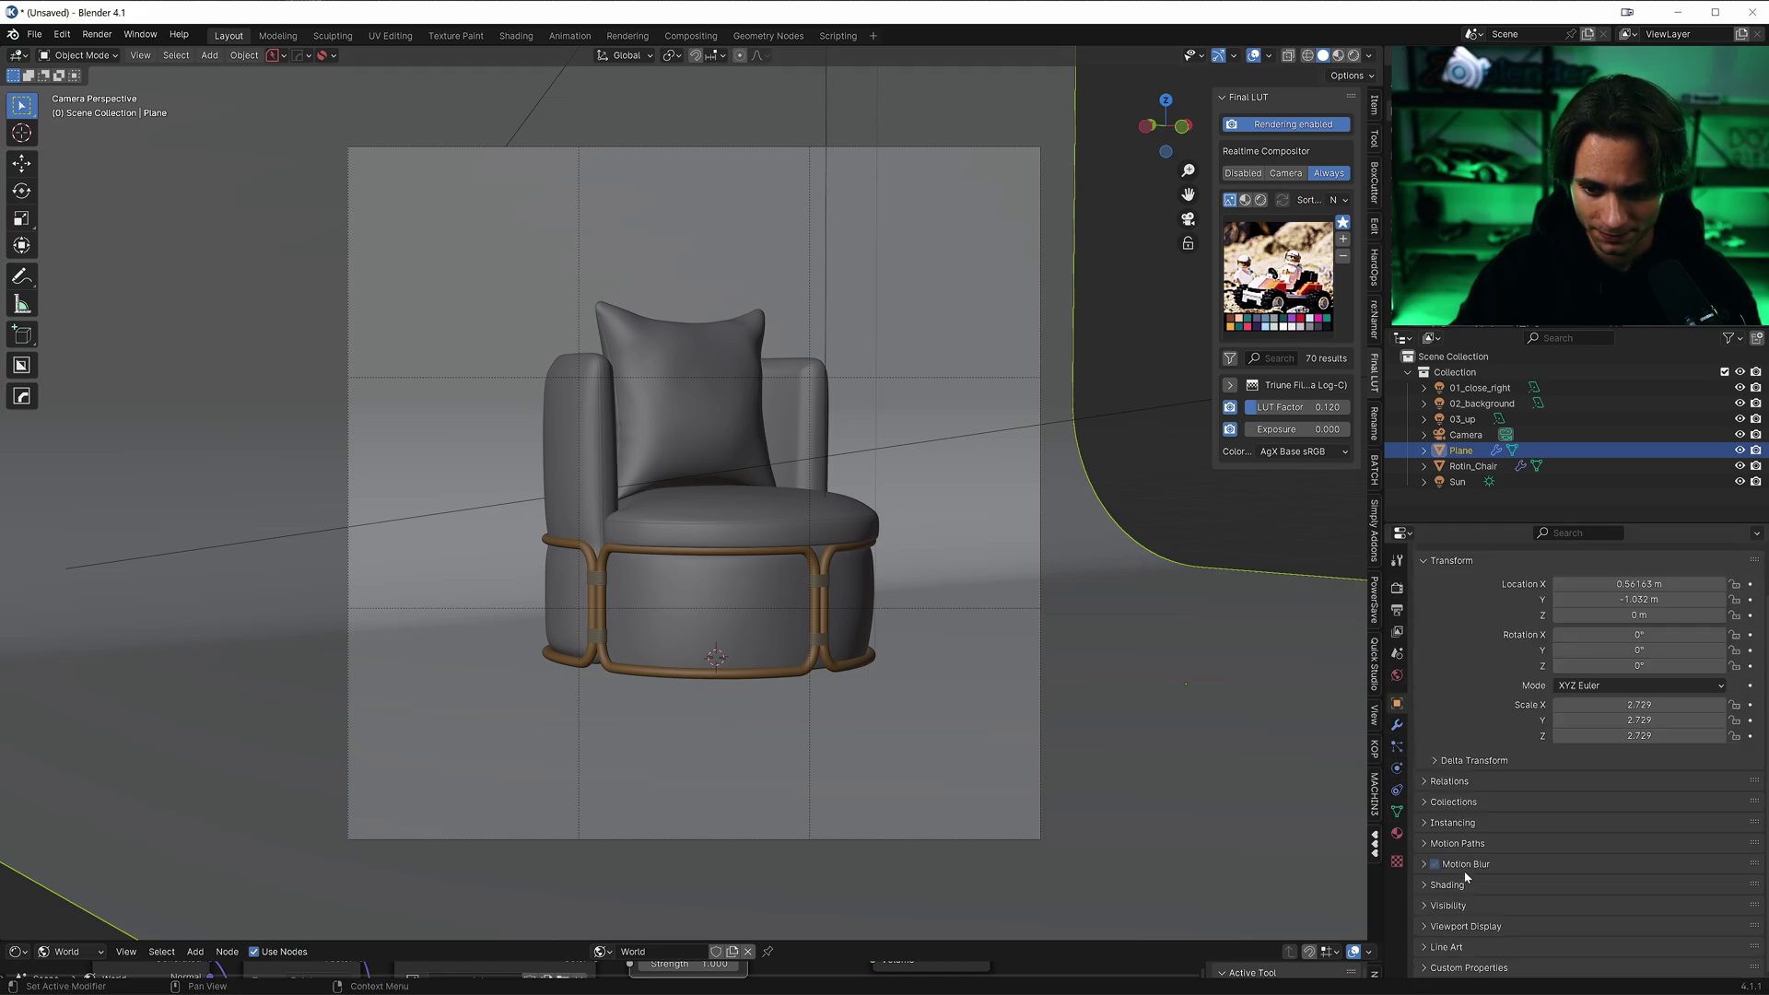
{"action": "left_click", "coordinate": [1448, 906]}
{"action": "scroll", "coordinate": [1535, 823], "scroll_direction": "down", "scroll_amount": 4}
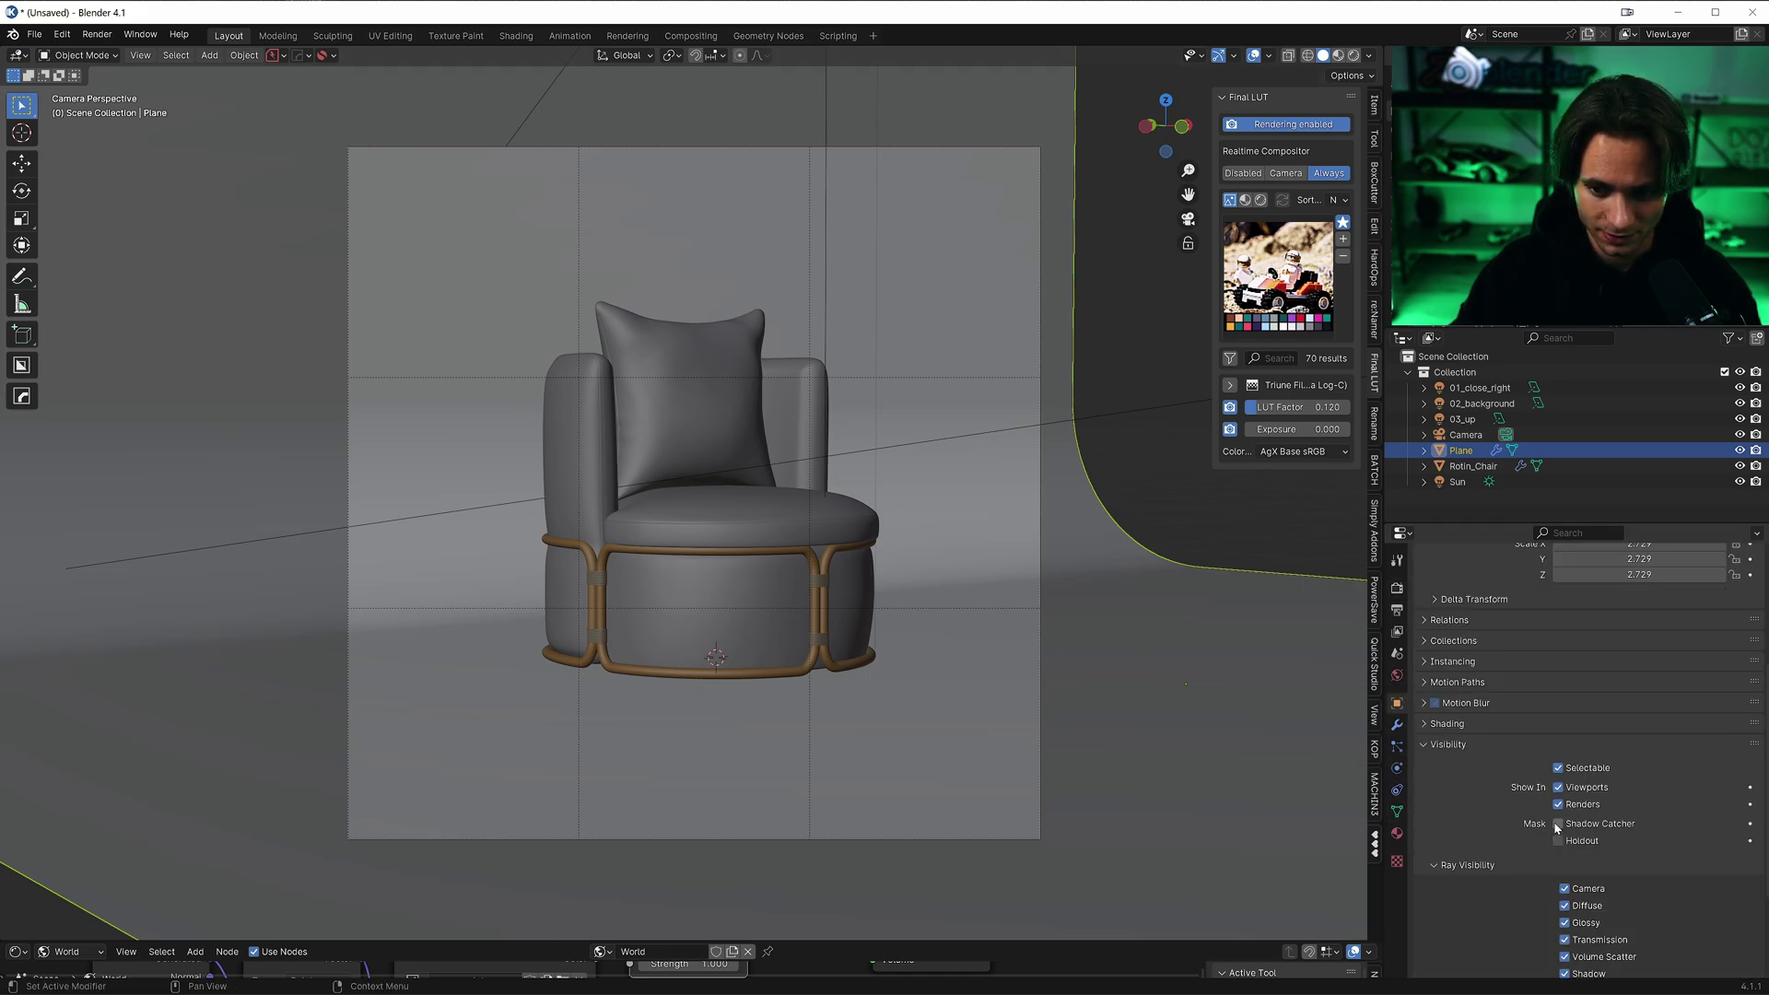
{"action": "left_click", "coordinate": [96, 34]}
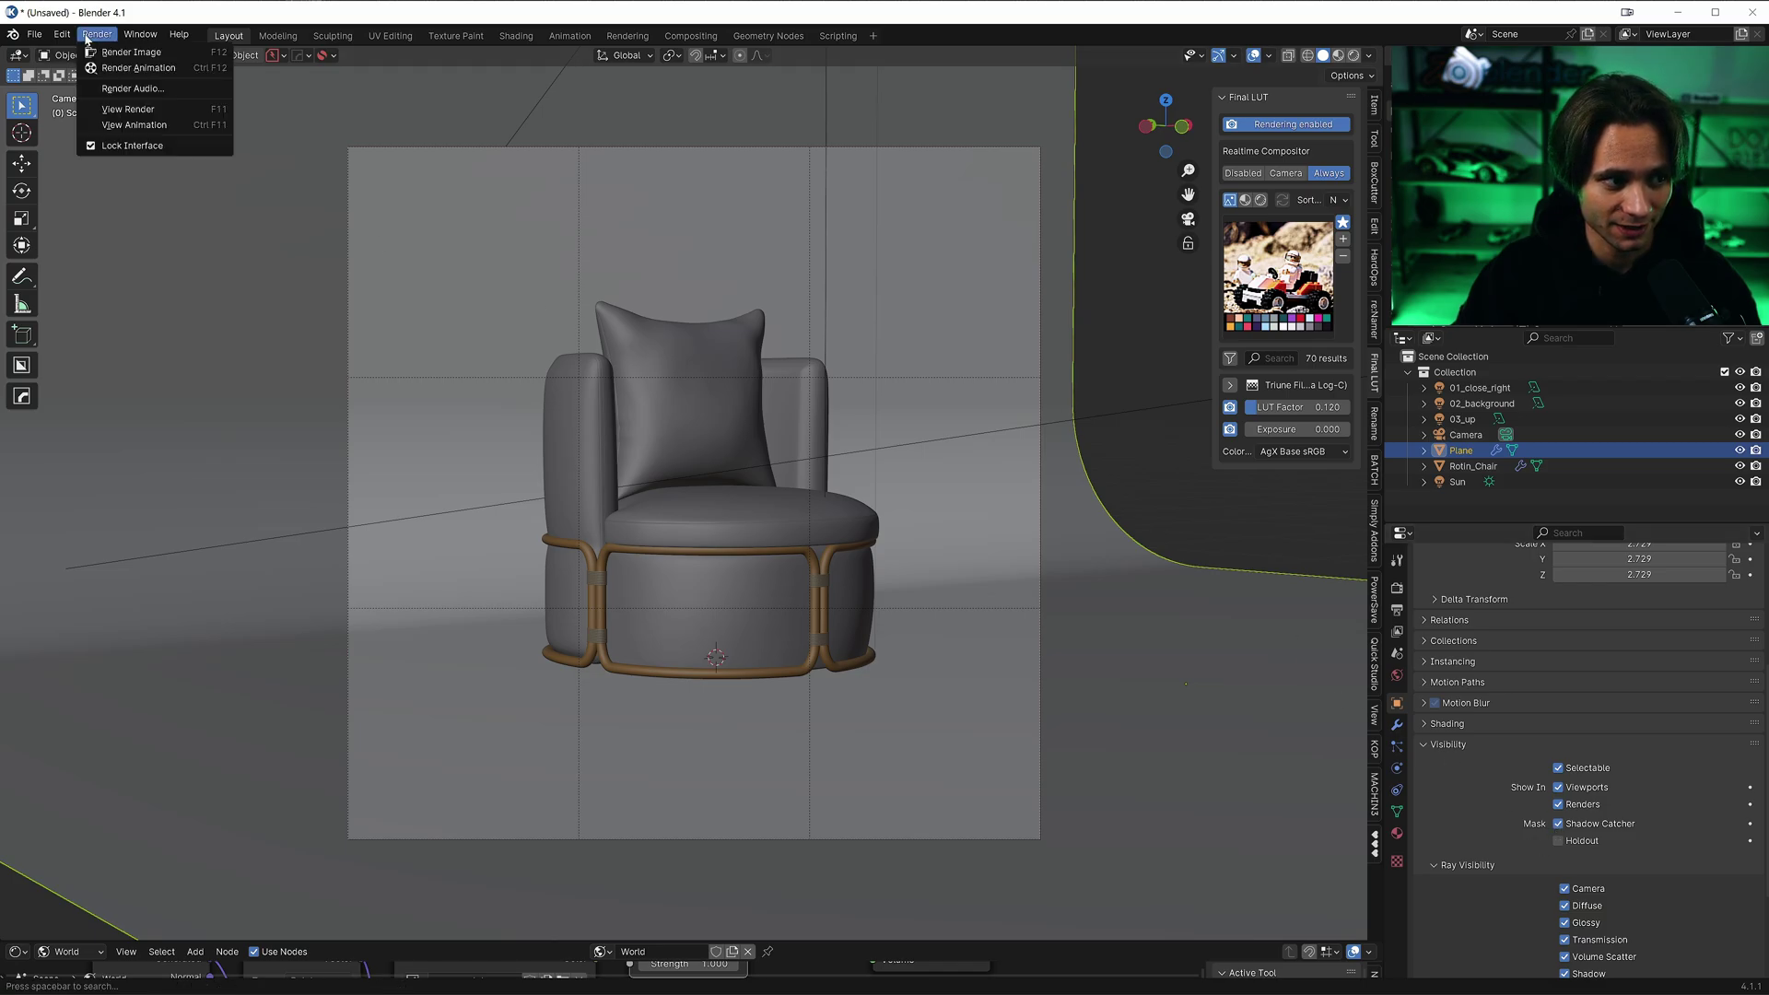
{"action": "left_click", "coordinate": [129, 53]}
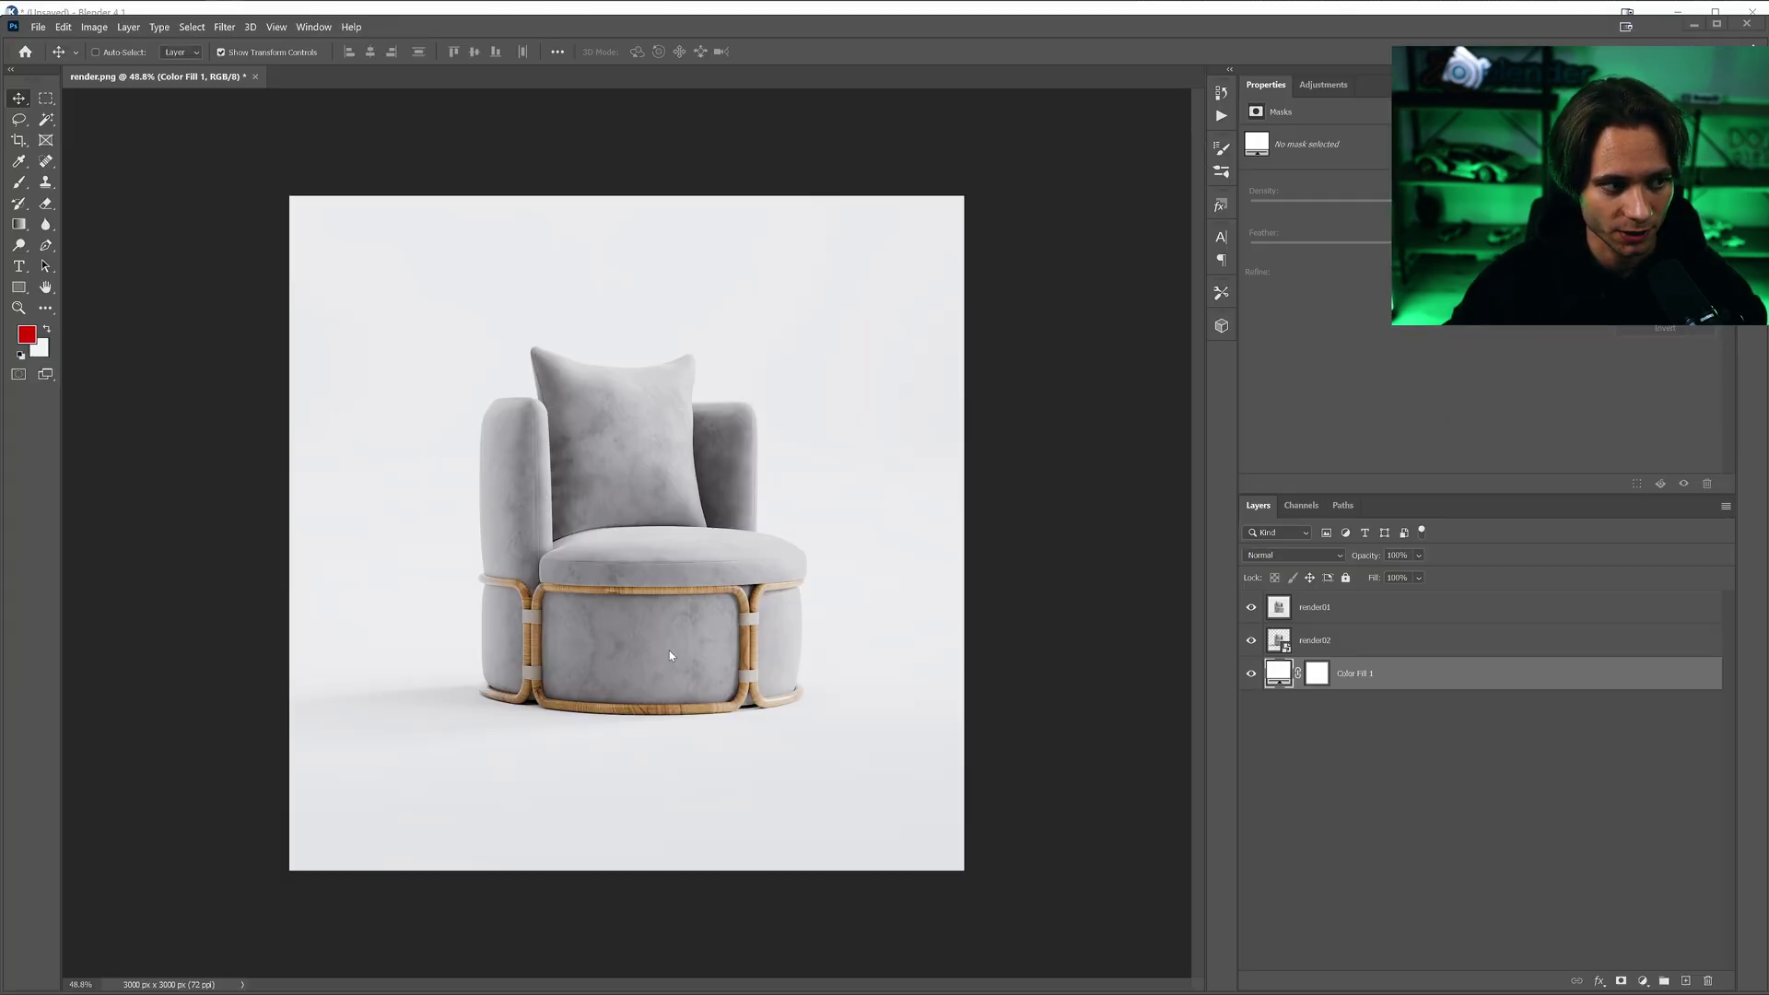
In Photoshop, clip the render01 layer to the render02 layer with a clipping mask
{"action": "left_click", "coordinate": [1374, 610]}
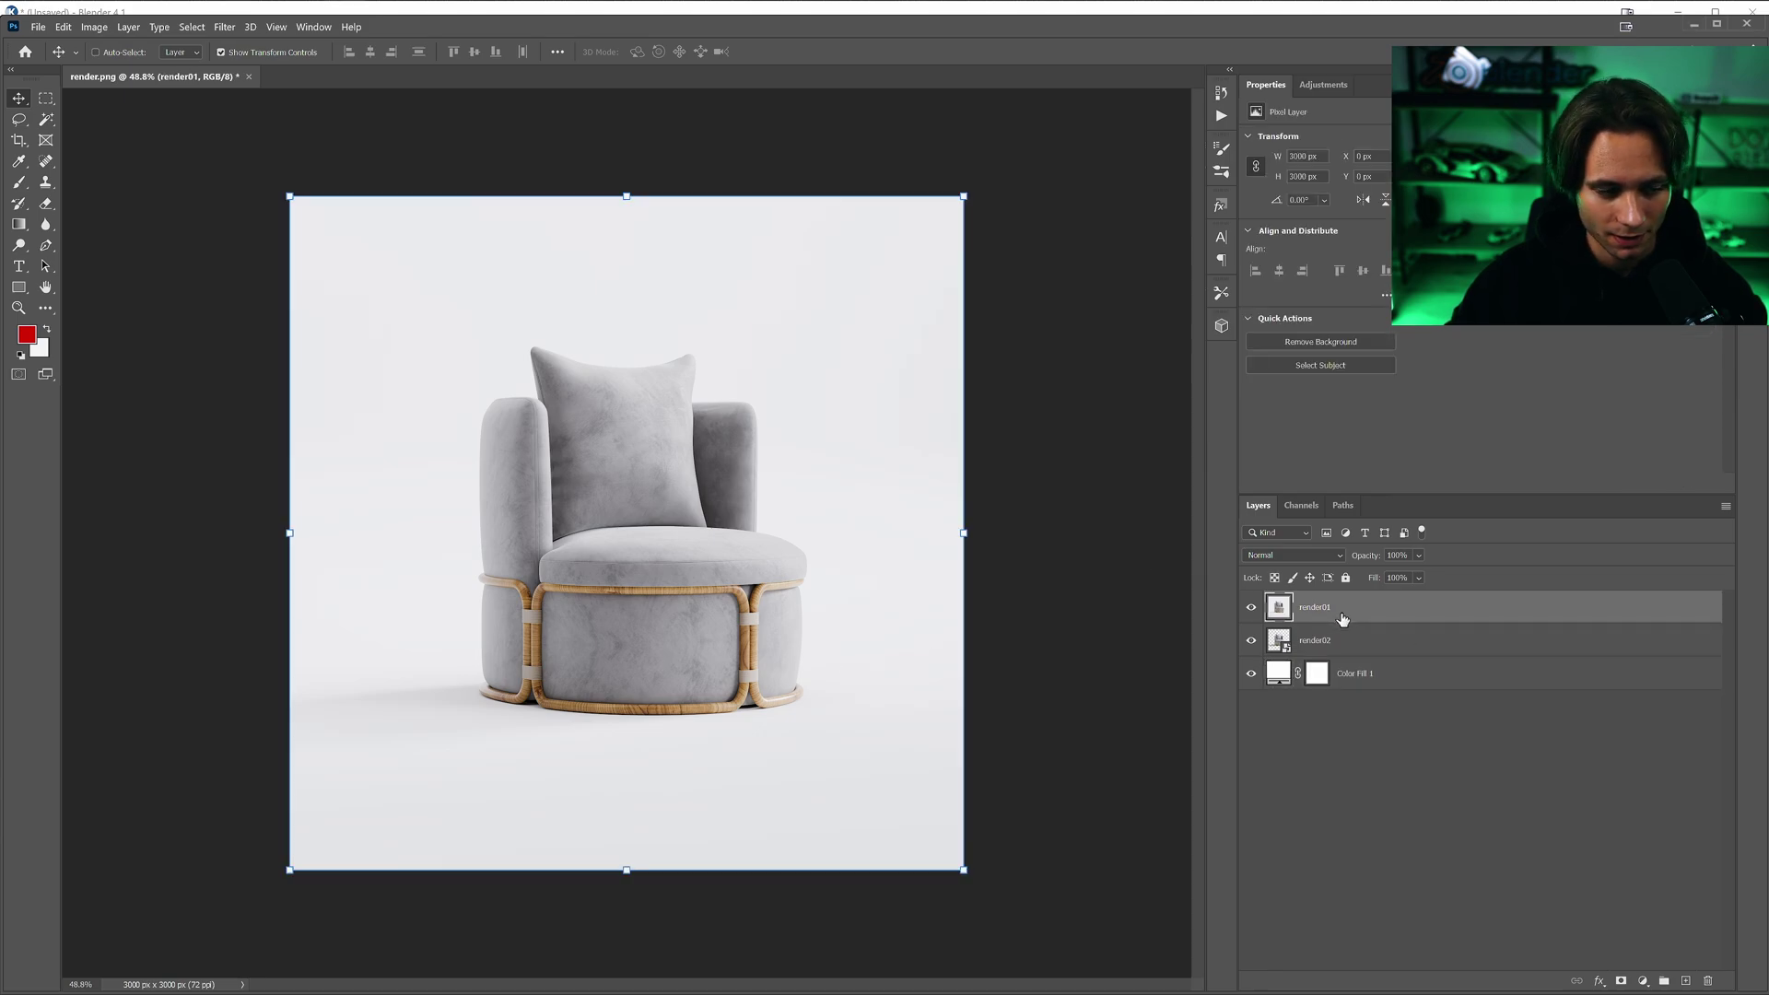
{"action": "right_click", "coordinate": [1395, 626]}
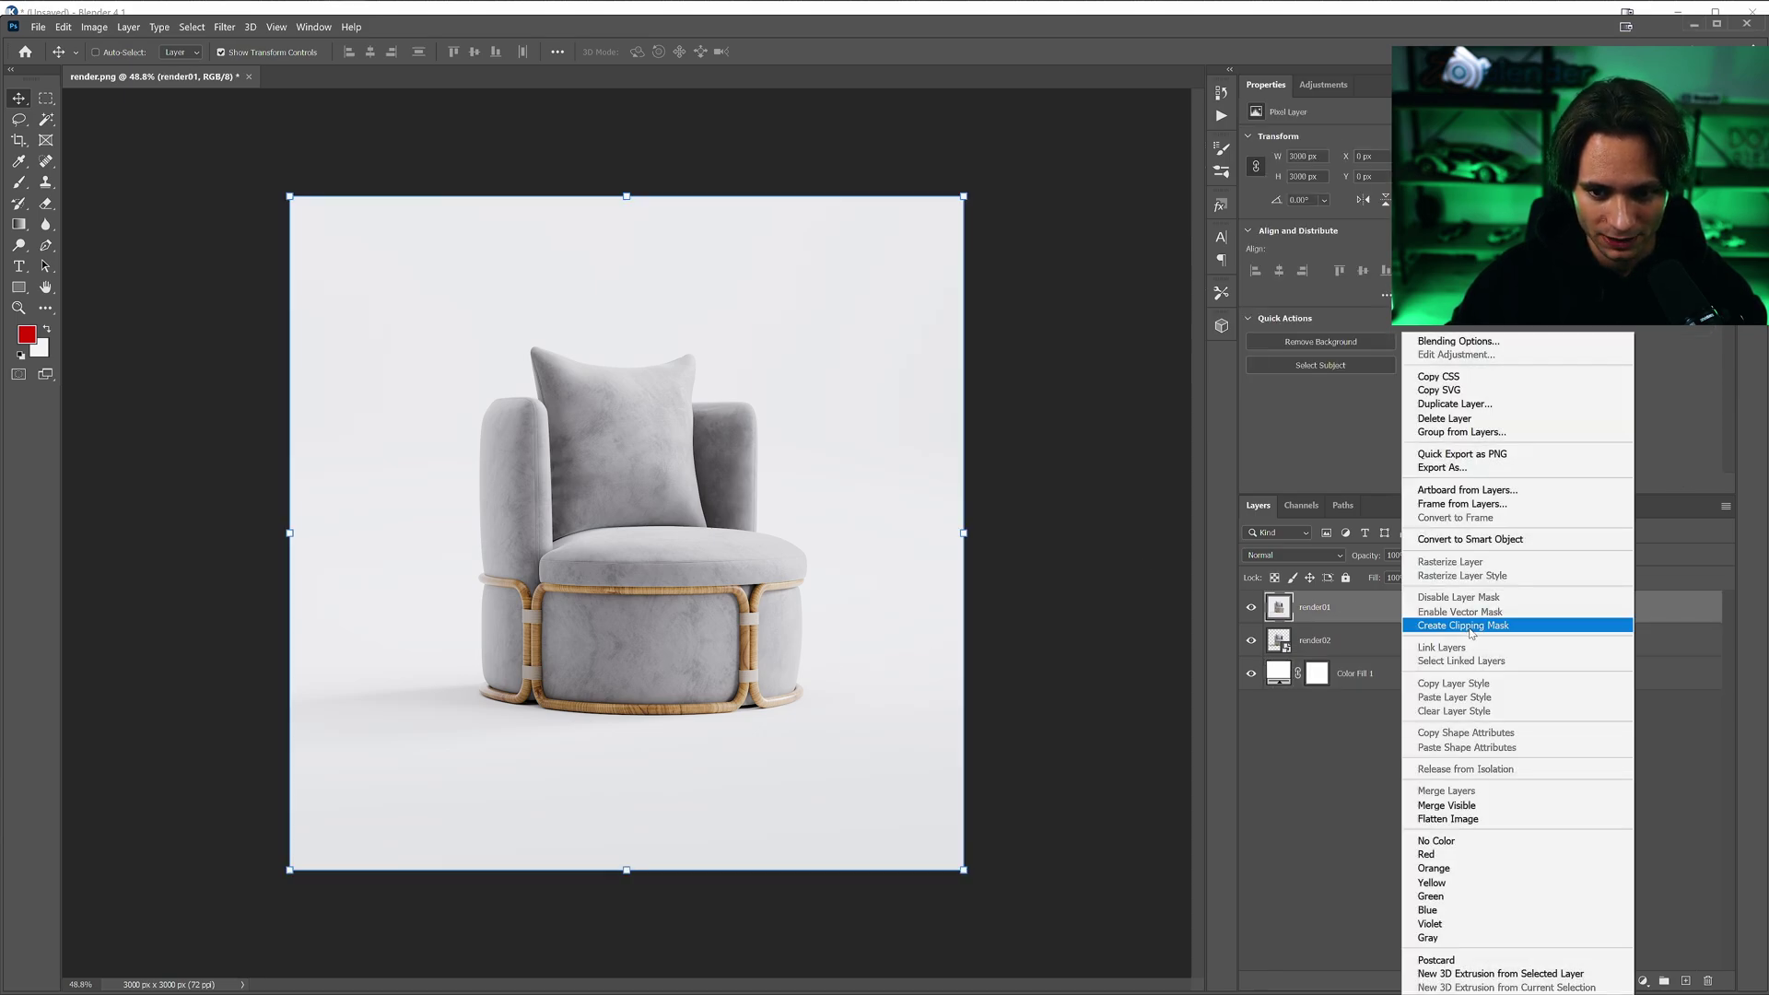
{"action": "left_click", "coordinate": [1471, 627]}
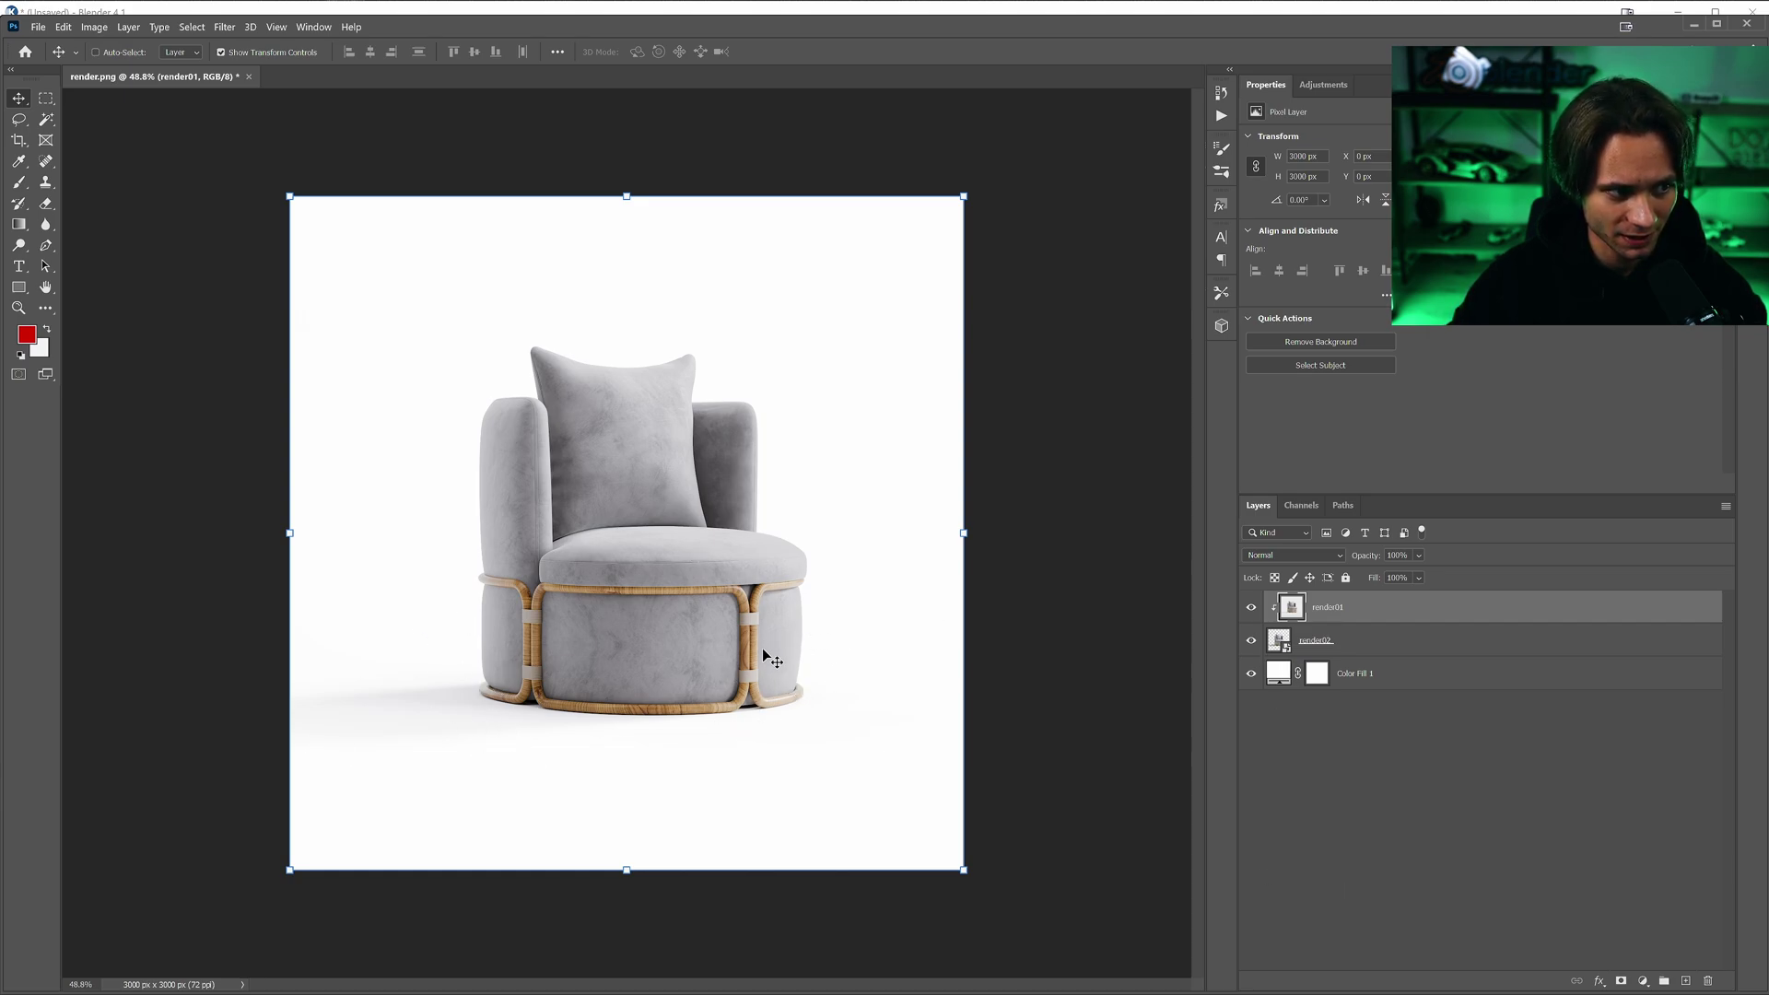
Hide and show the clipped render01 layer to compare the shadows with render02, ending with render01 selected
{"action": "left_click", "coordinate": [1251, 608]}
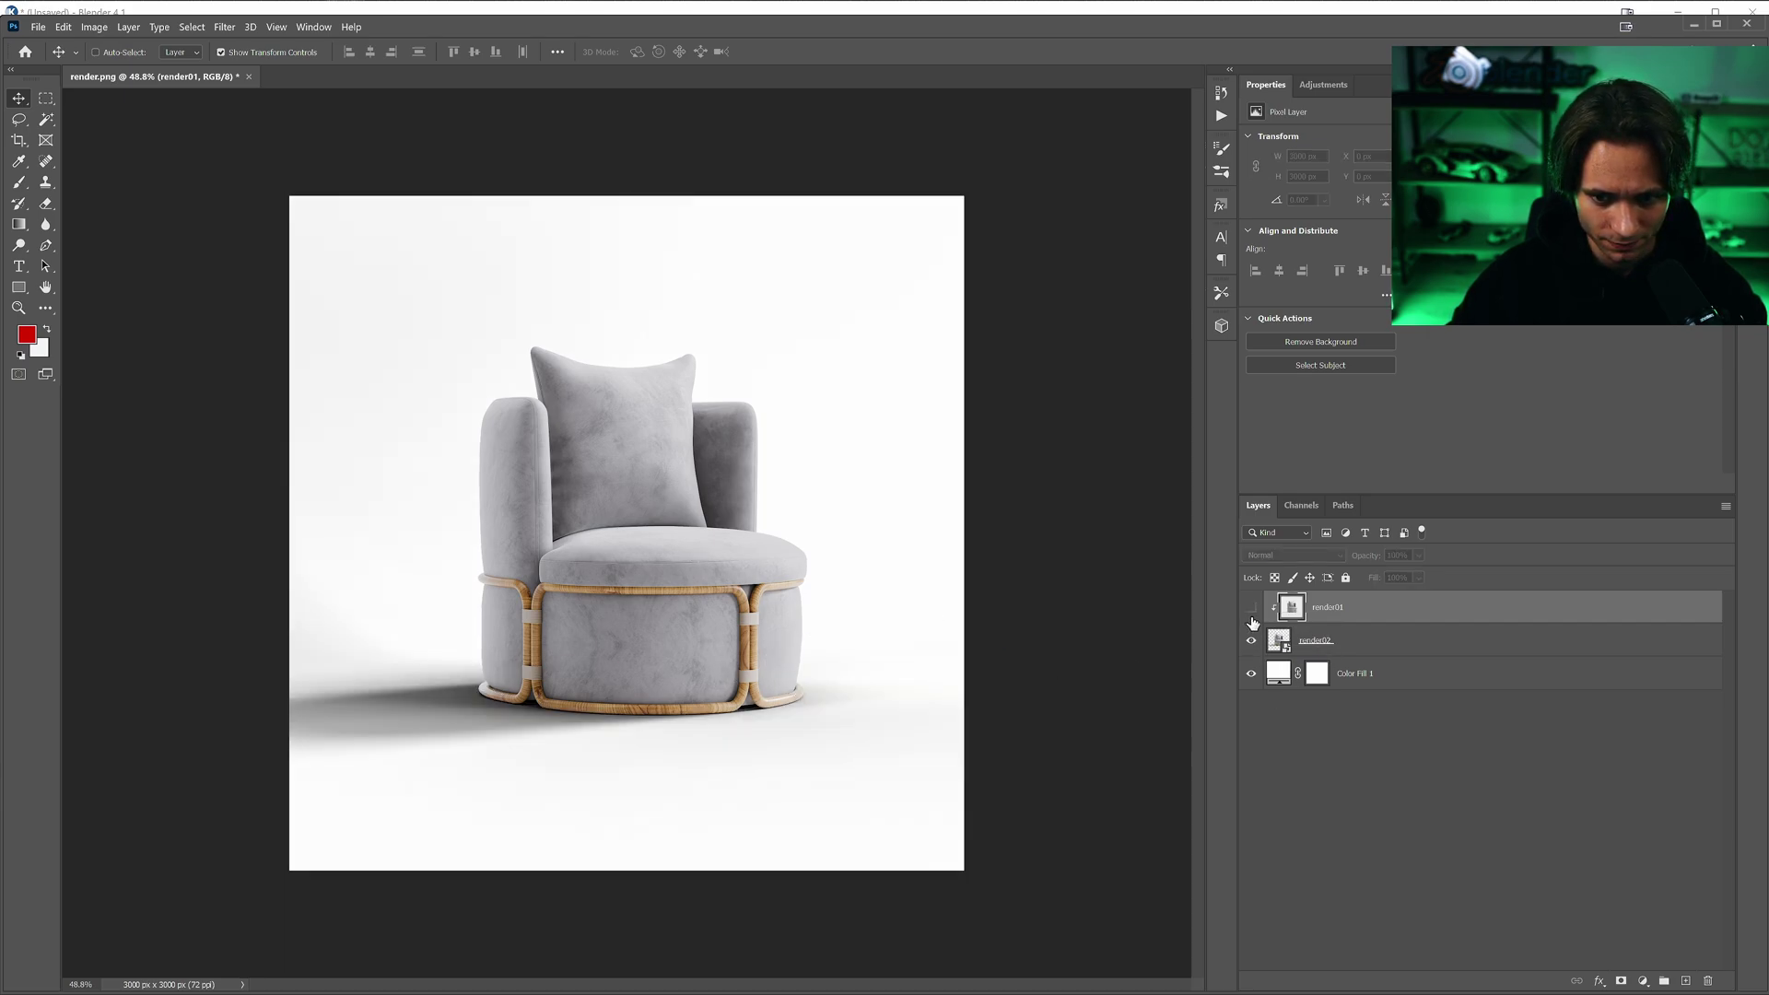
{"action": "left_click", "coordinate": [1282, 647]}
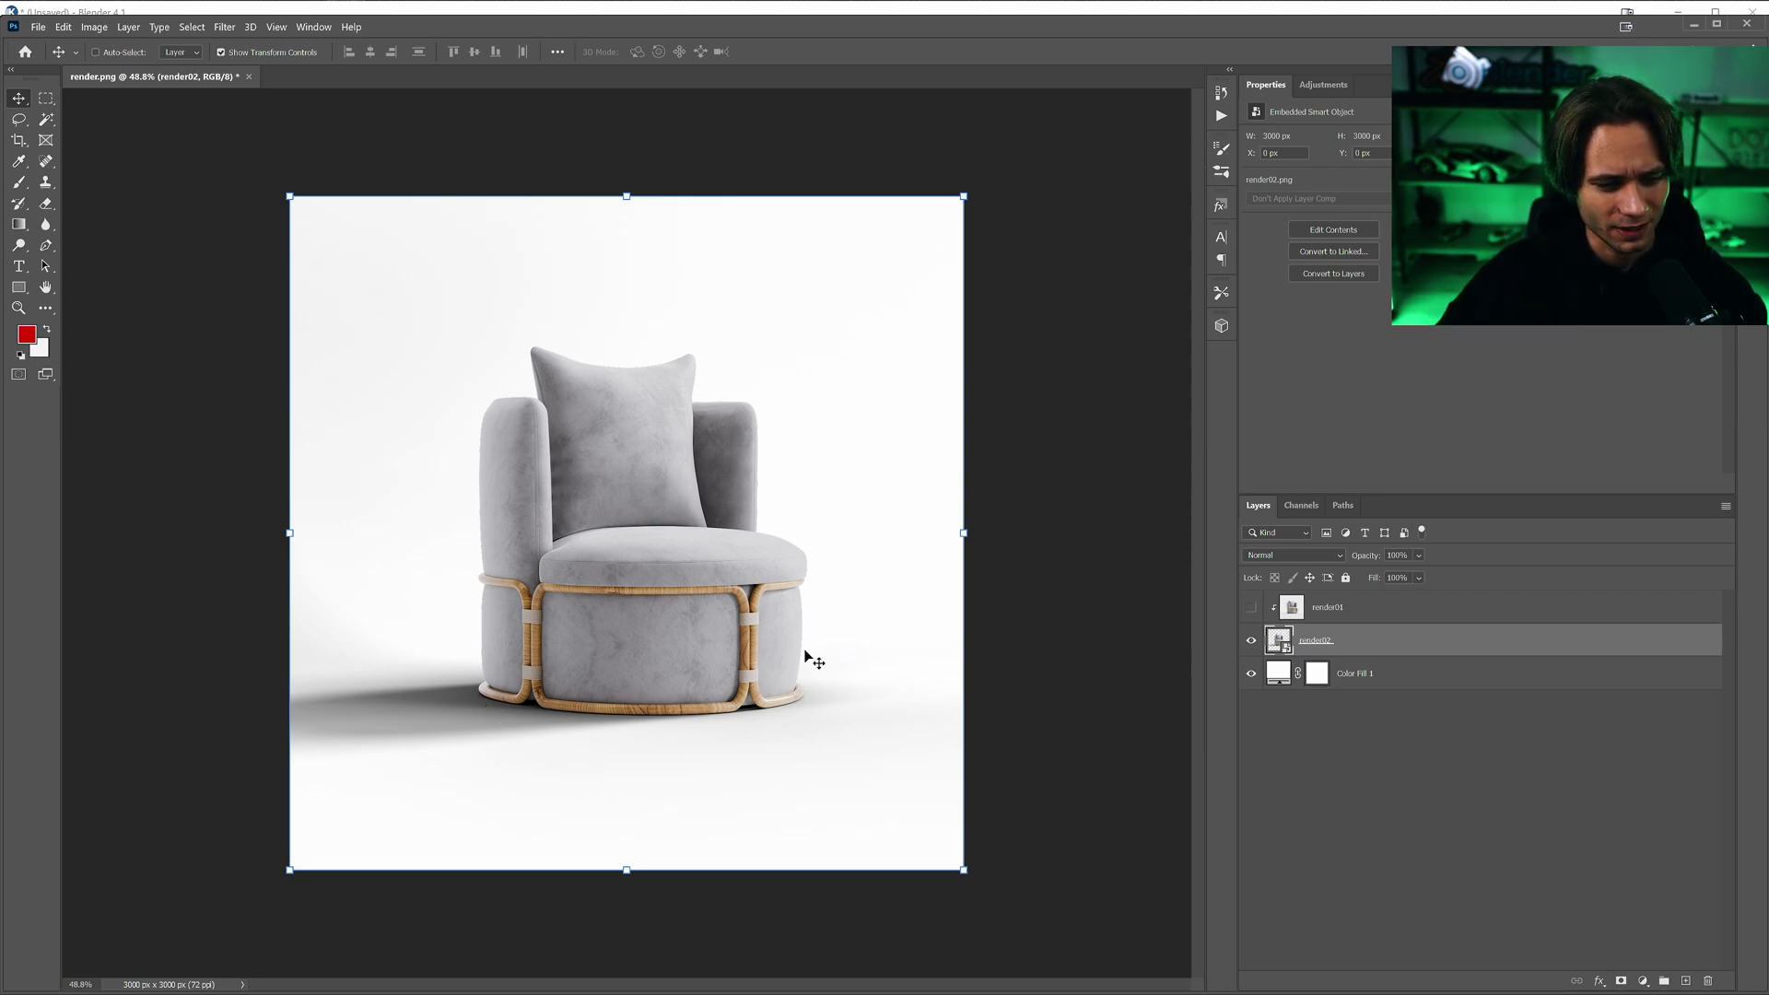
{"action": "left_click", "coordinate": [1251, 607]}
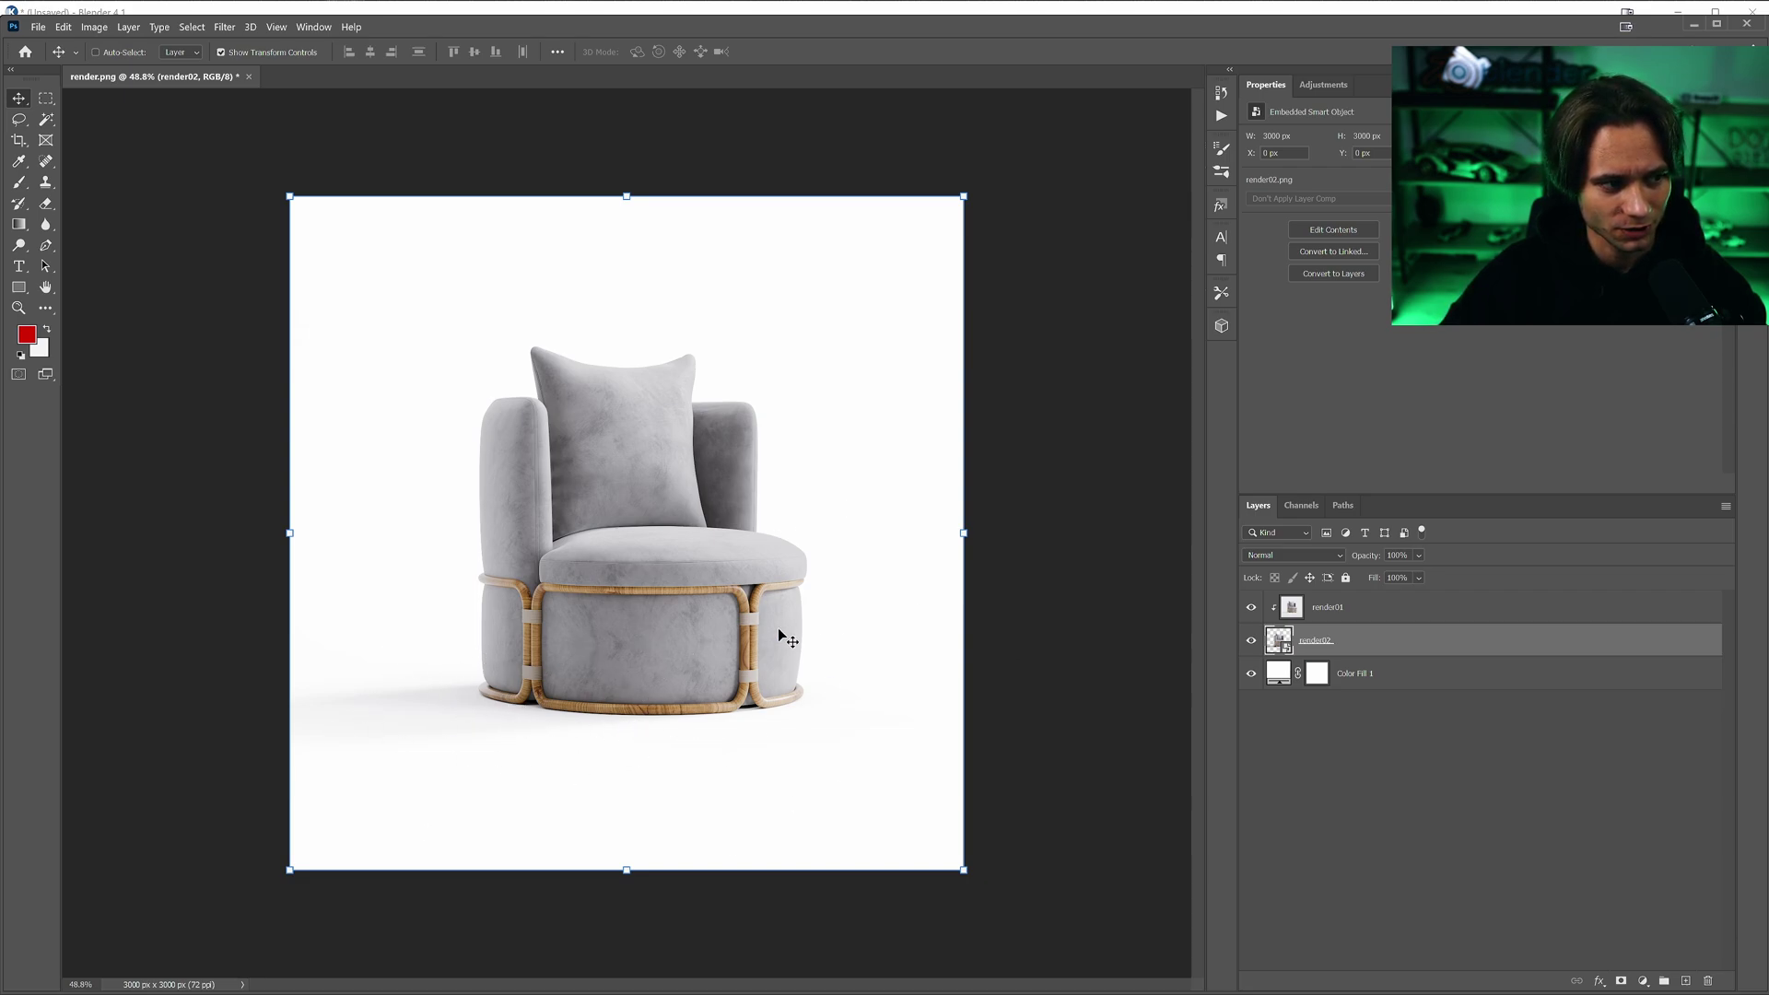
{"action": "left_click", "coordinate": [1336, 613]}
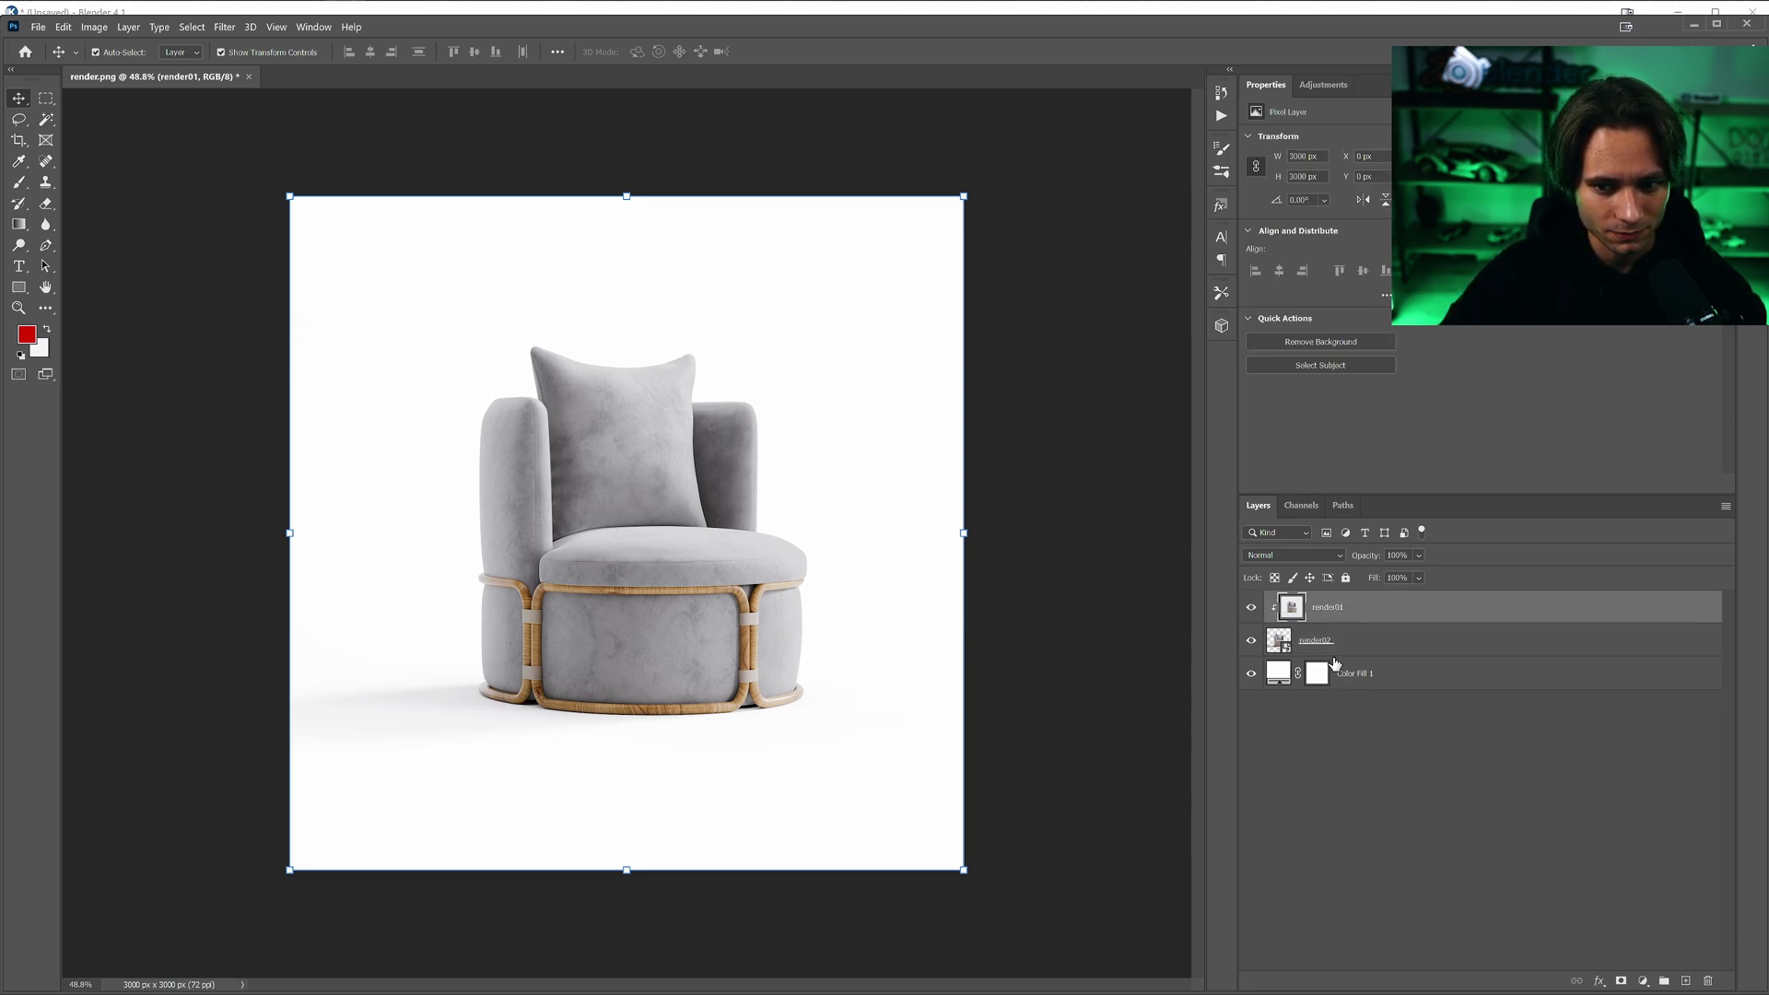
Merge the clipped render01 layer and the render02 layer into a single chair layer above Color Fill 1
{"action": "left_click", "coordinate": [1333, 653], "text": "shift"}
{"action": "key", "text": "ctrl+e"}
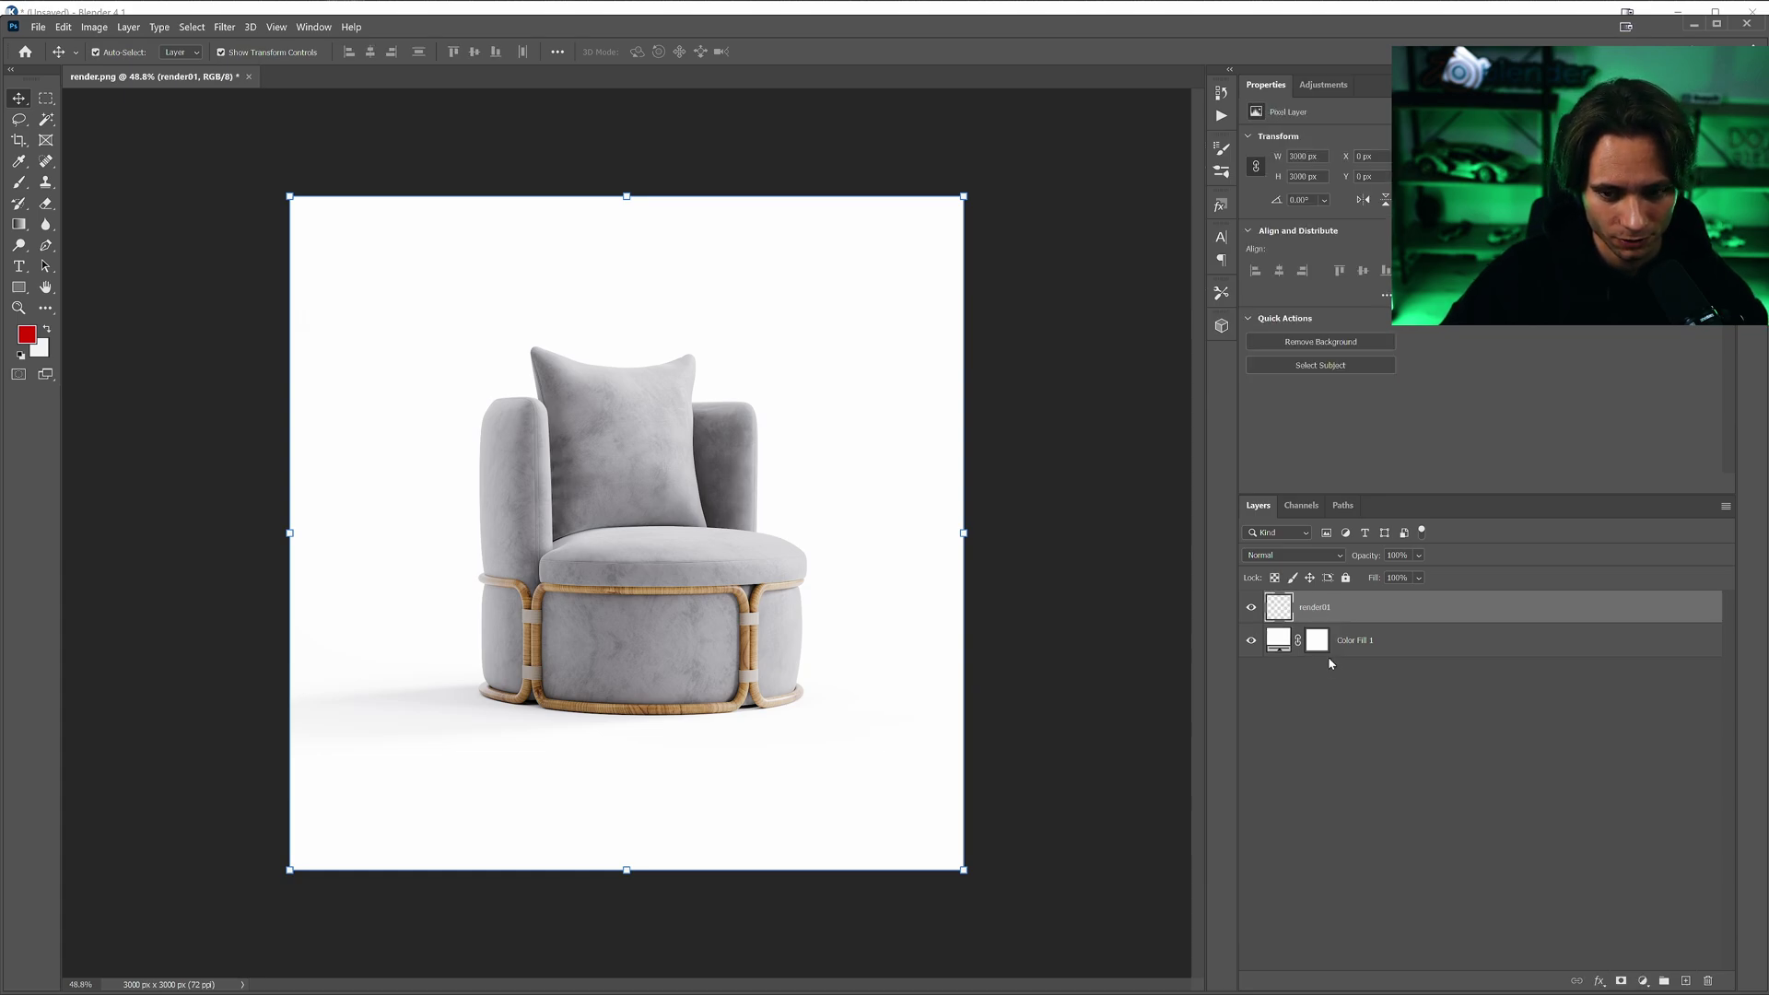
In the Camera Raw filter, set exposure +0.05, contrast +7, highlights +5, shadows +5, whites +3, blacks -6, texture +9, clarity +6, vibrance +5 and saturation +1
{"action": "key", "text": "ctrl"}
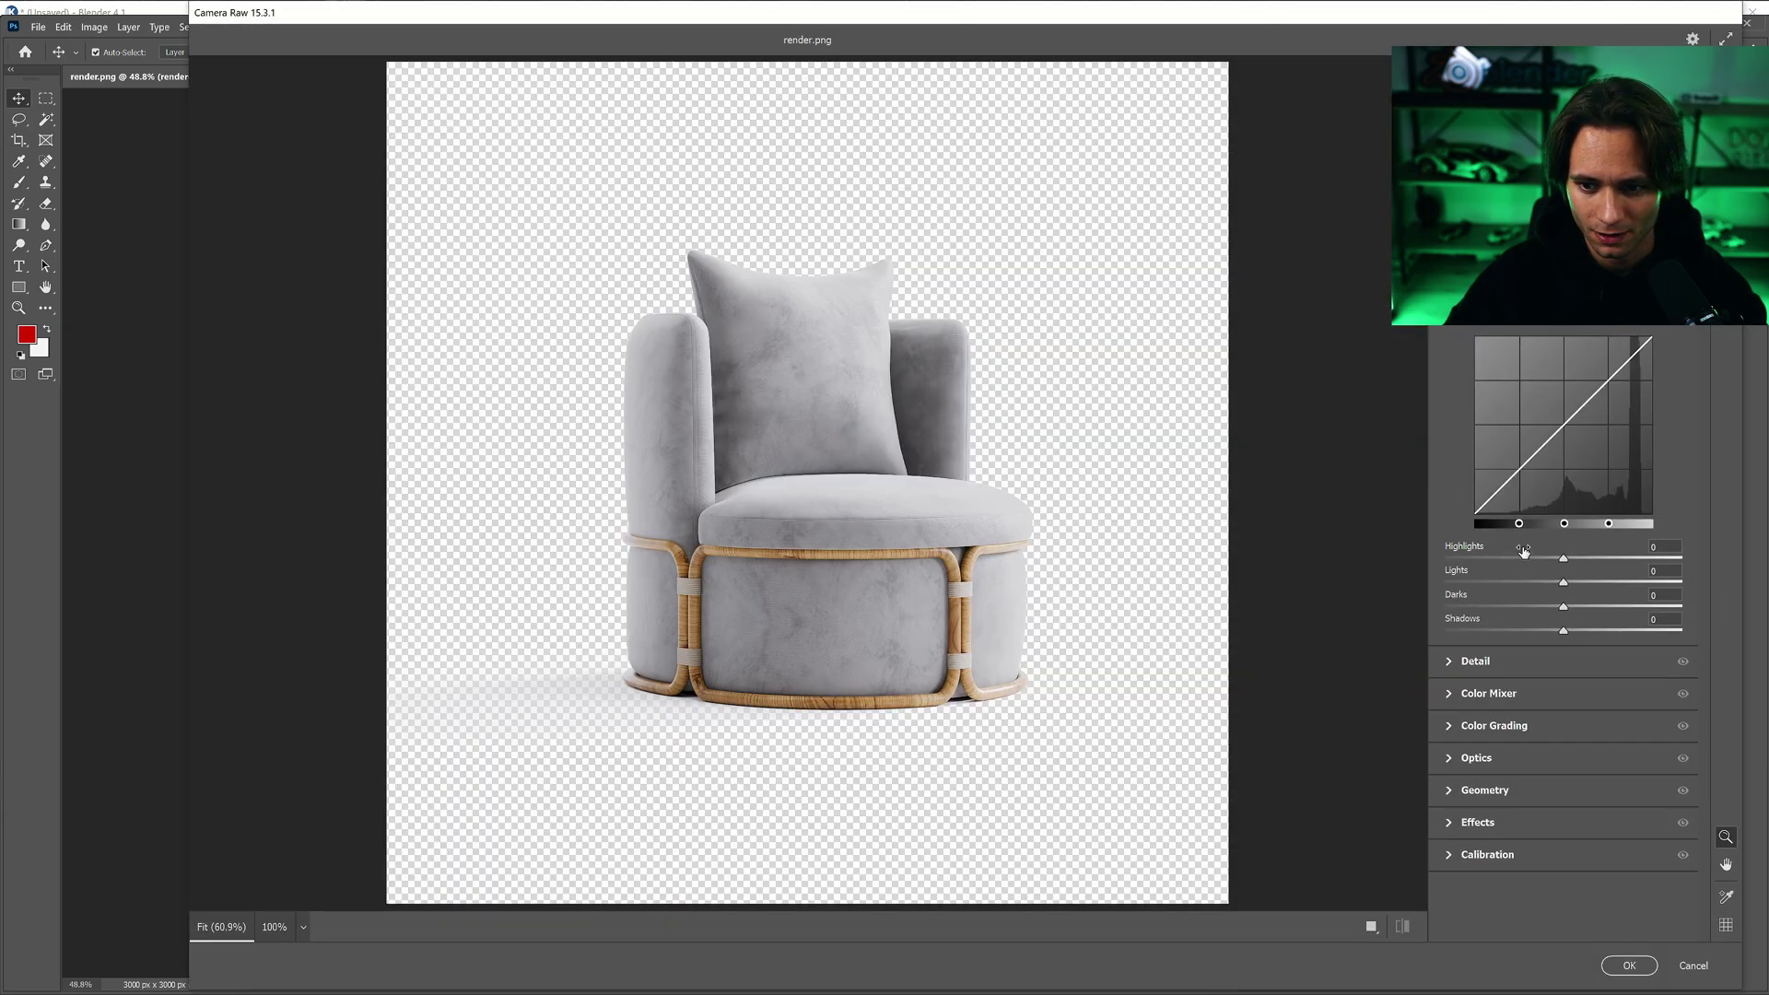
{"action": "left_click_drag", "start_coordinate": [1563, 388], "coordinate": [1572, 413]}
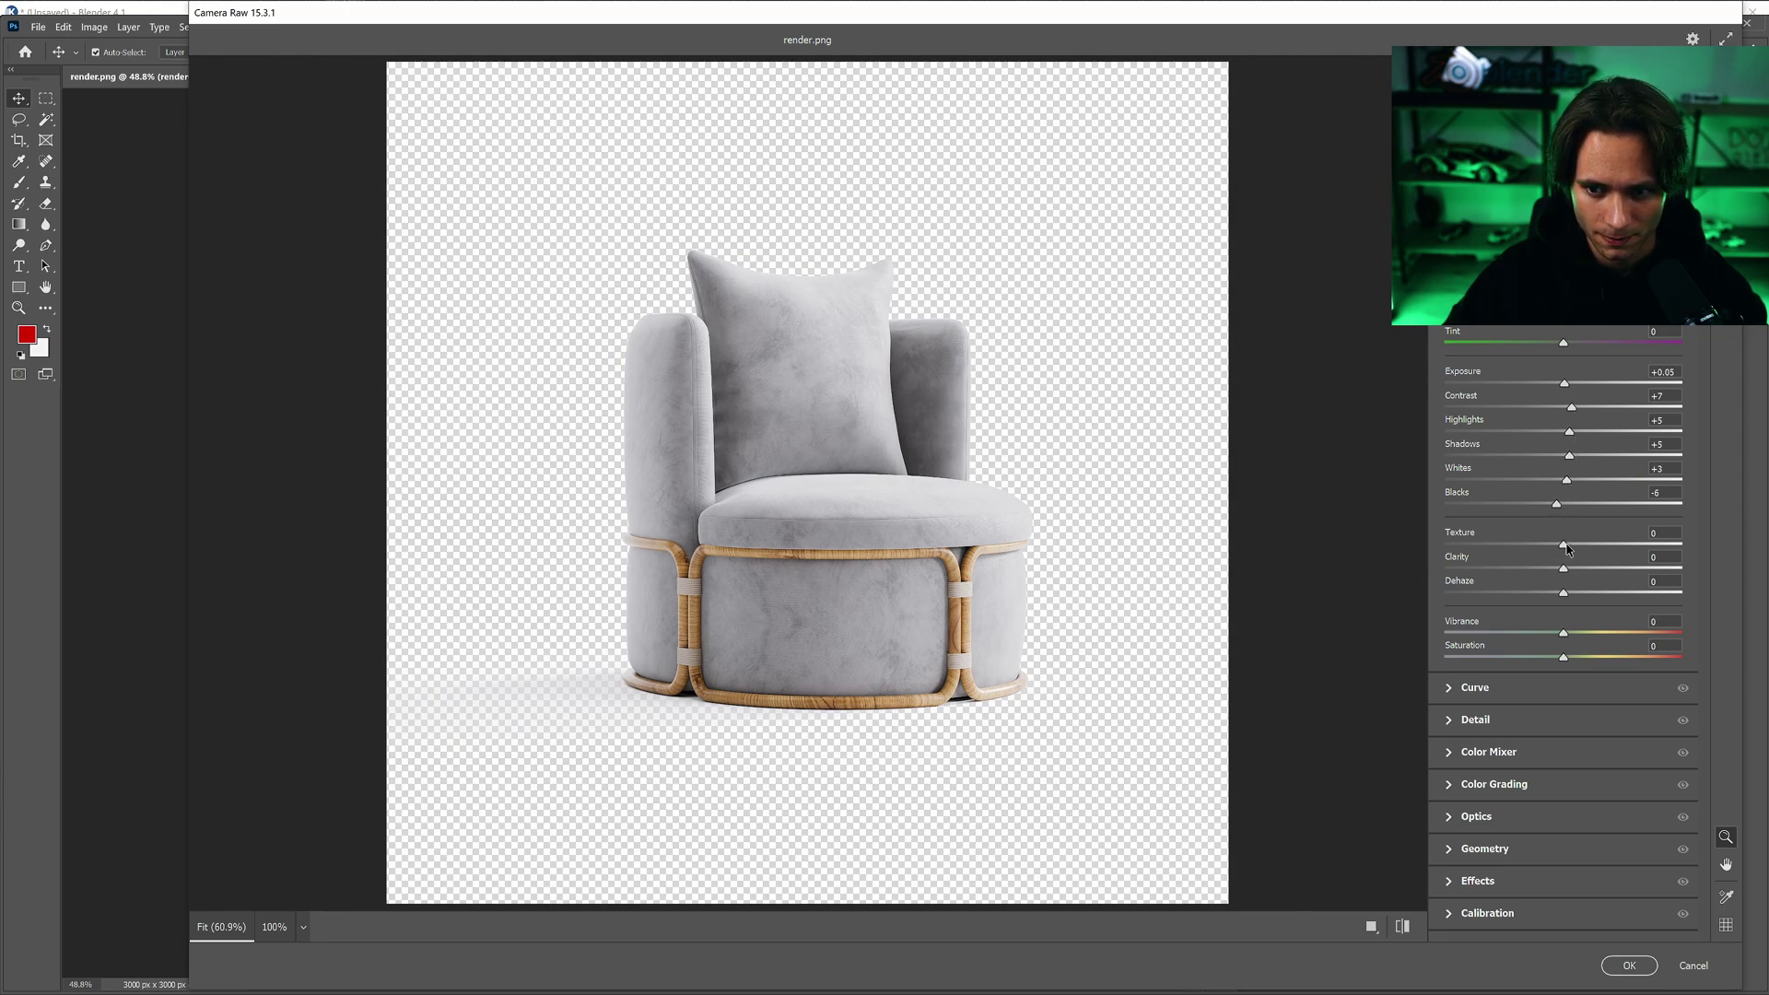
{"action": "left_click_drag", "start_coordinate": [1565, 569], "coordinate": [1572, 570]}
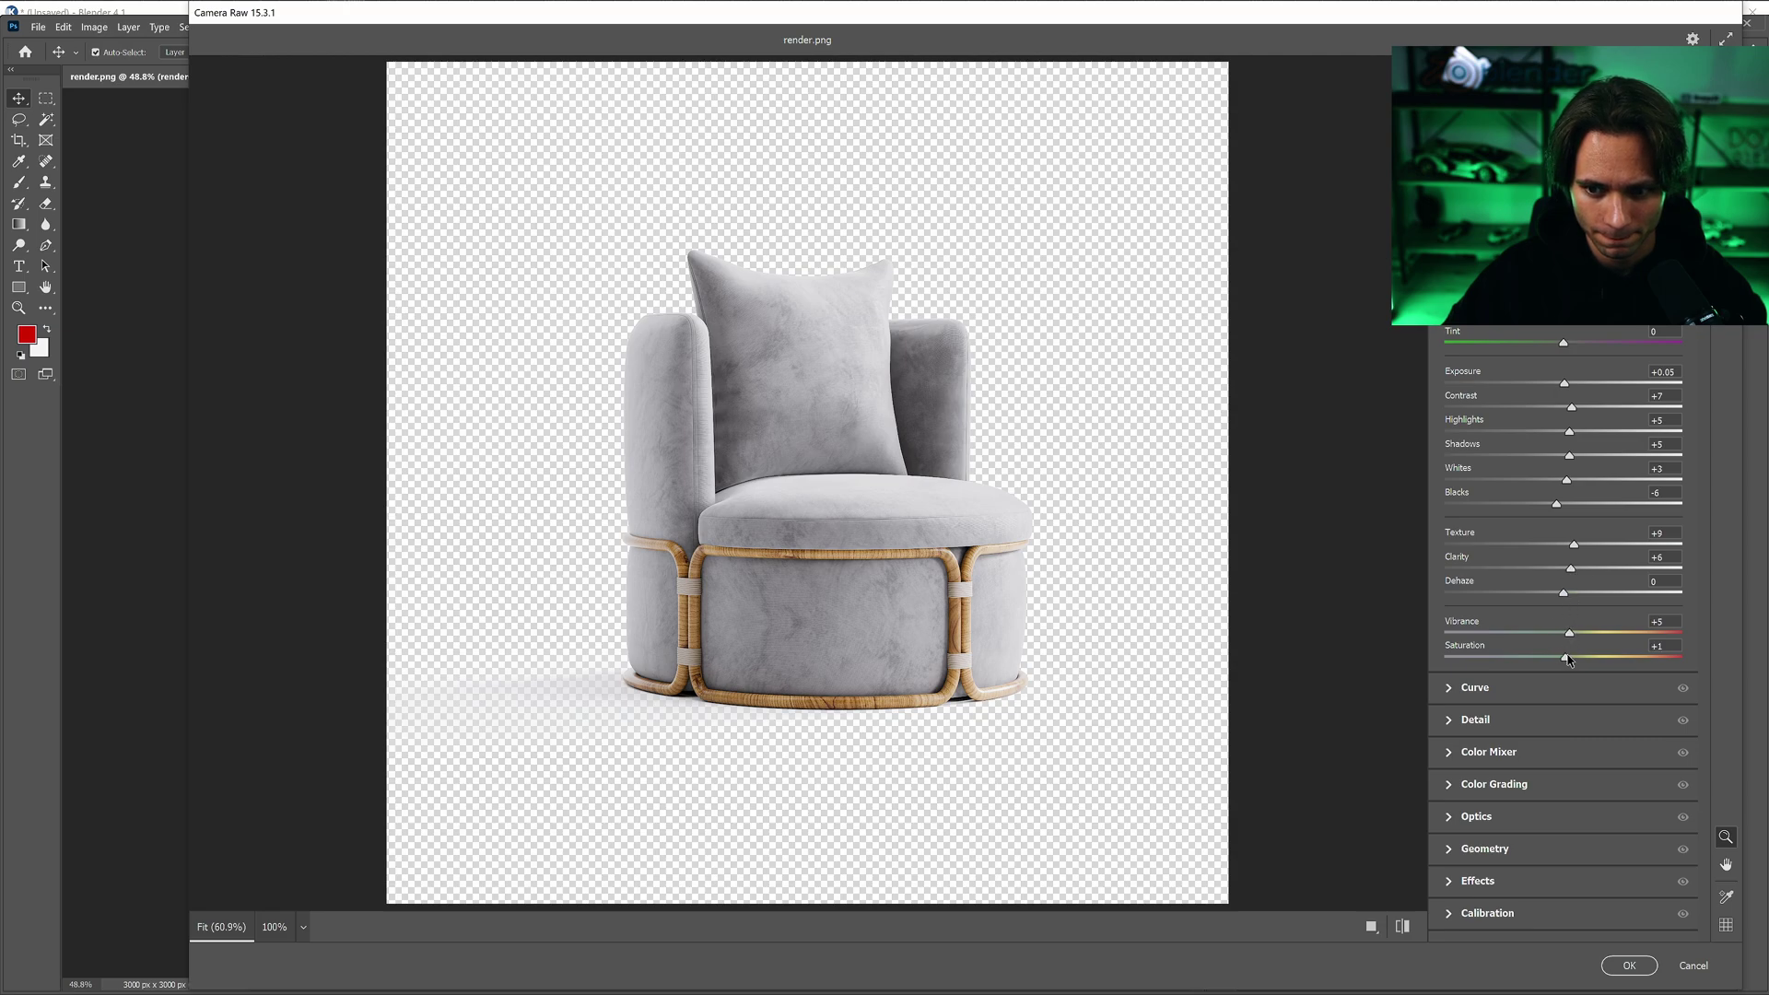
Brighten the chair's parametric tone curve in Camera Raw by raising Lights to +7 and Darks to +10
{"action": "left_click", "coordinate": [1453, 693]}
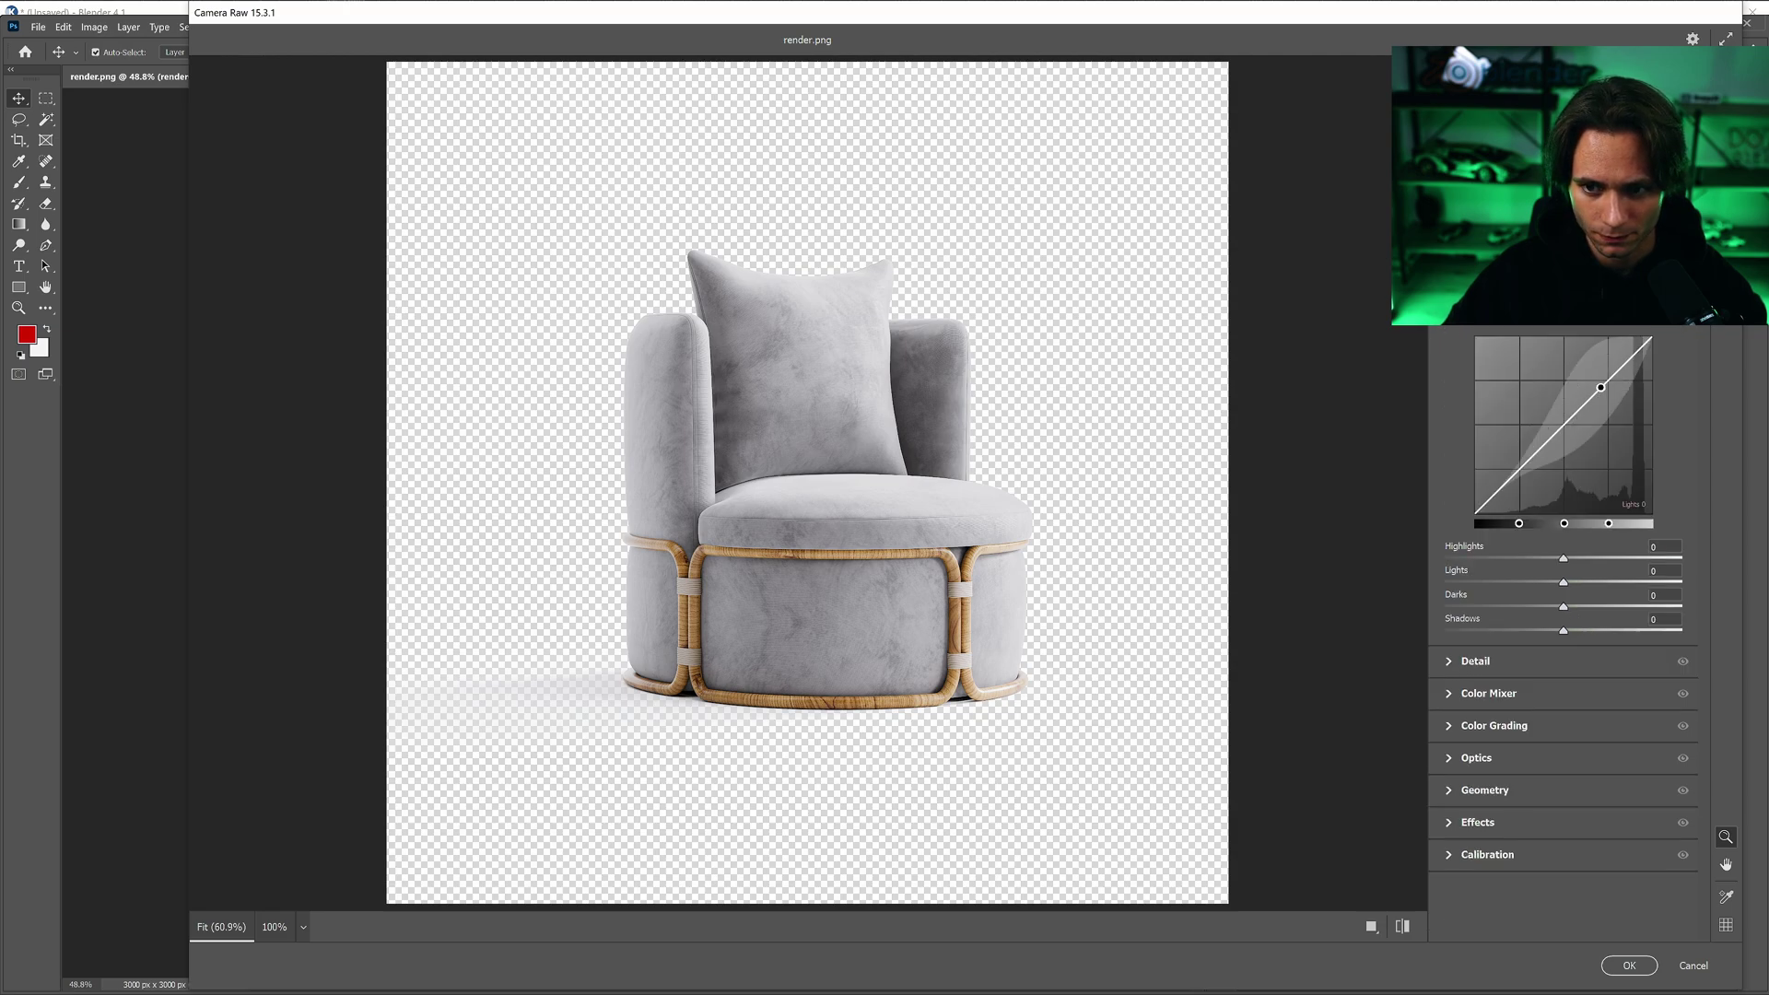
{"action": "left_click_drag", "start_coordinate": [1600, 389], "coordinate": [1600, 383]}
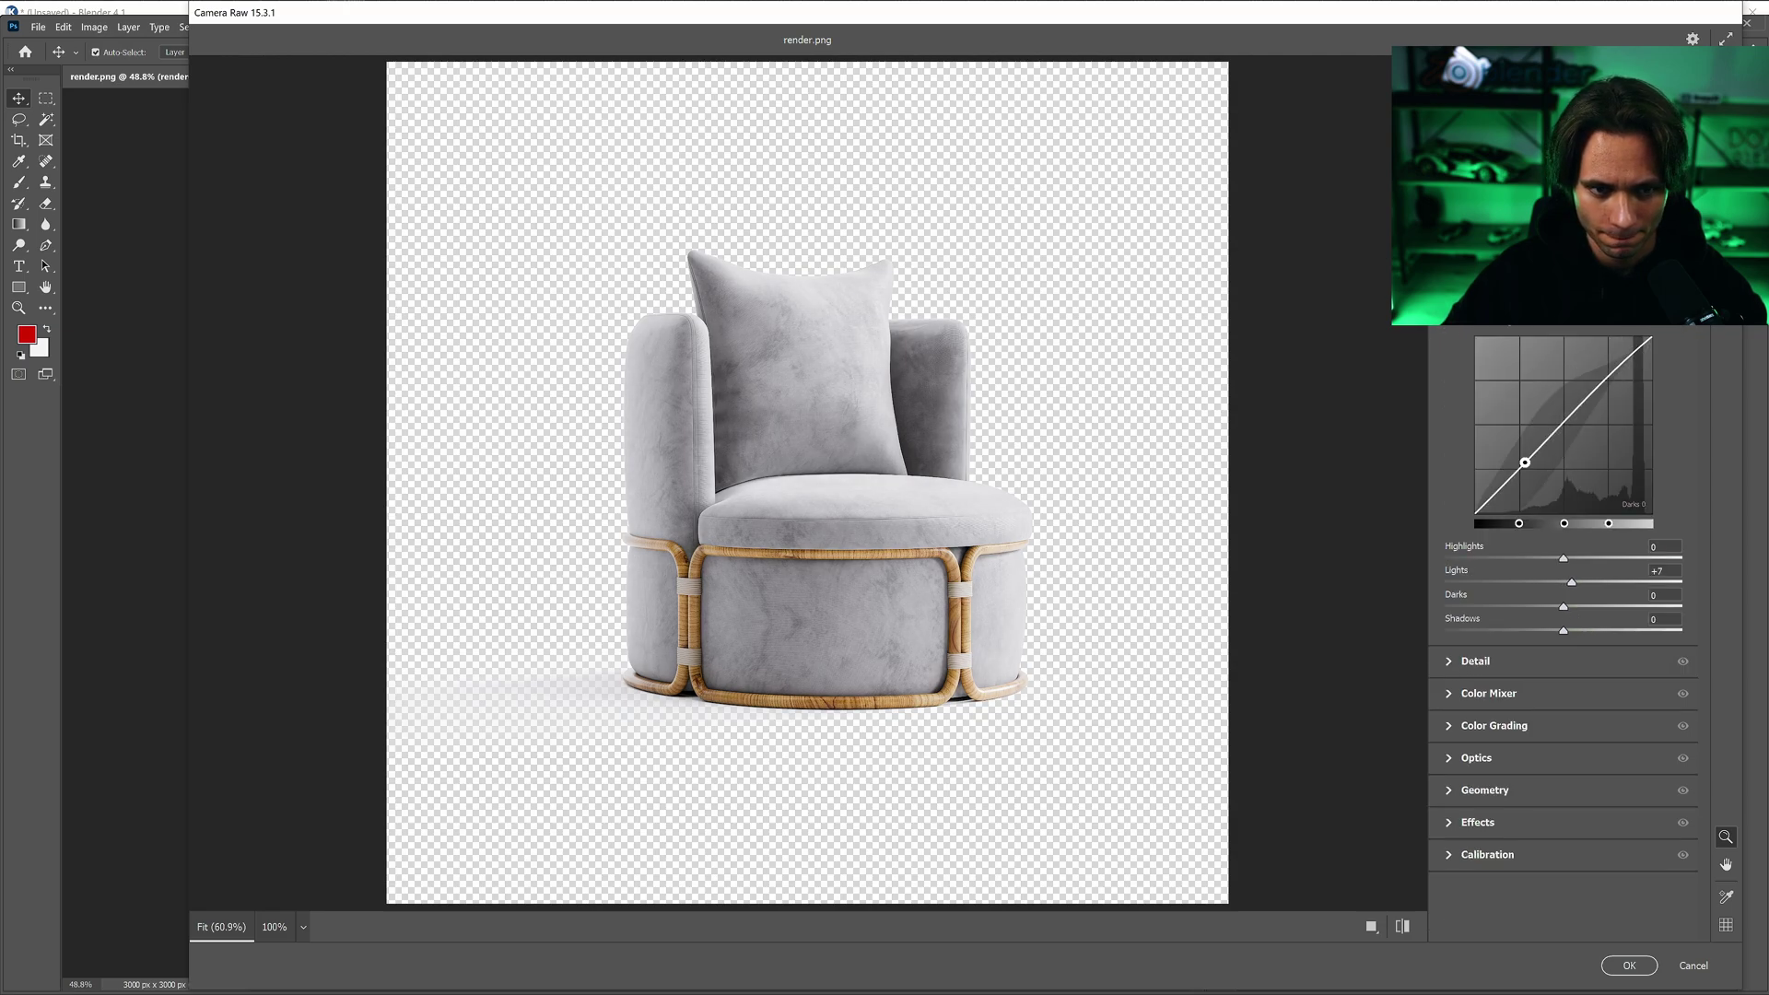
{"action": "left_click_drag", "start_coordinate": [1524, 462], "coordinate": [1525, 456]}
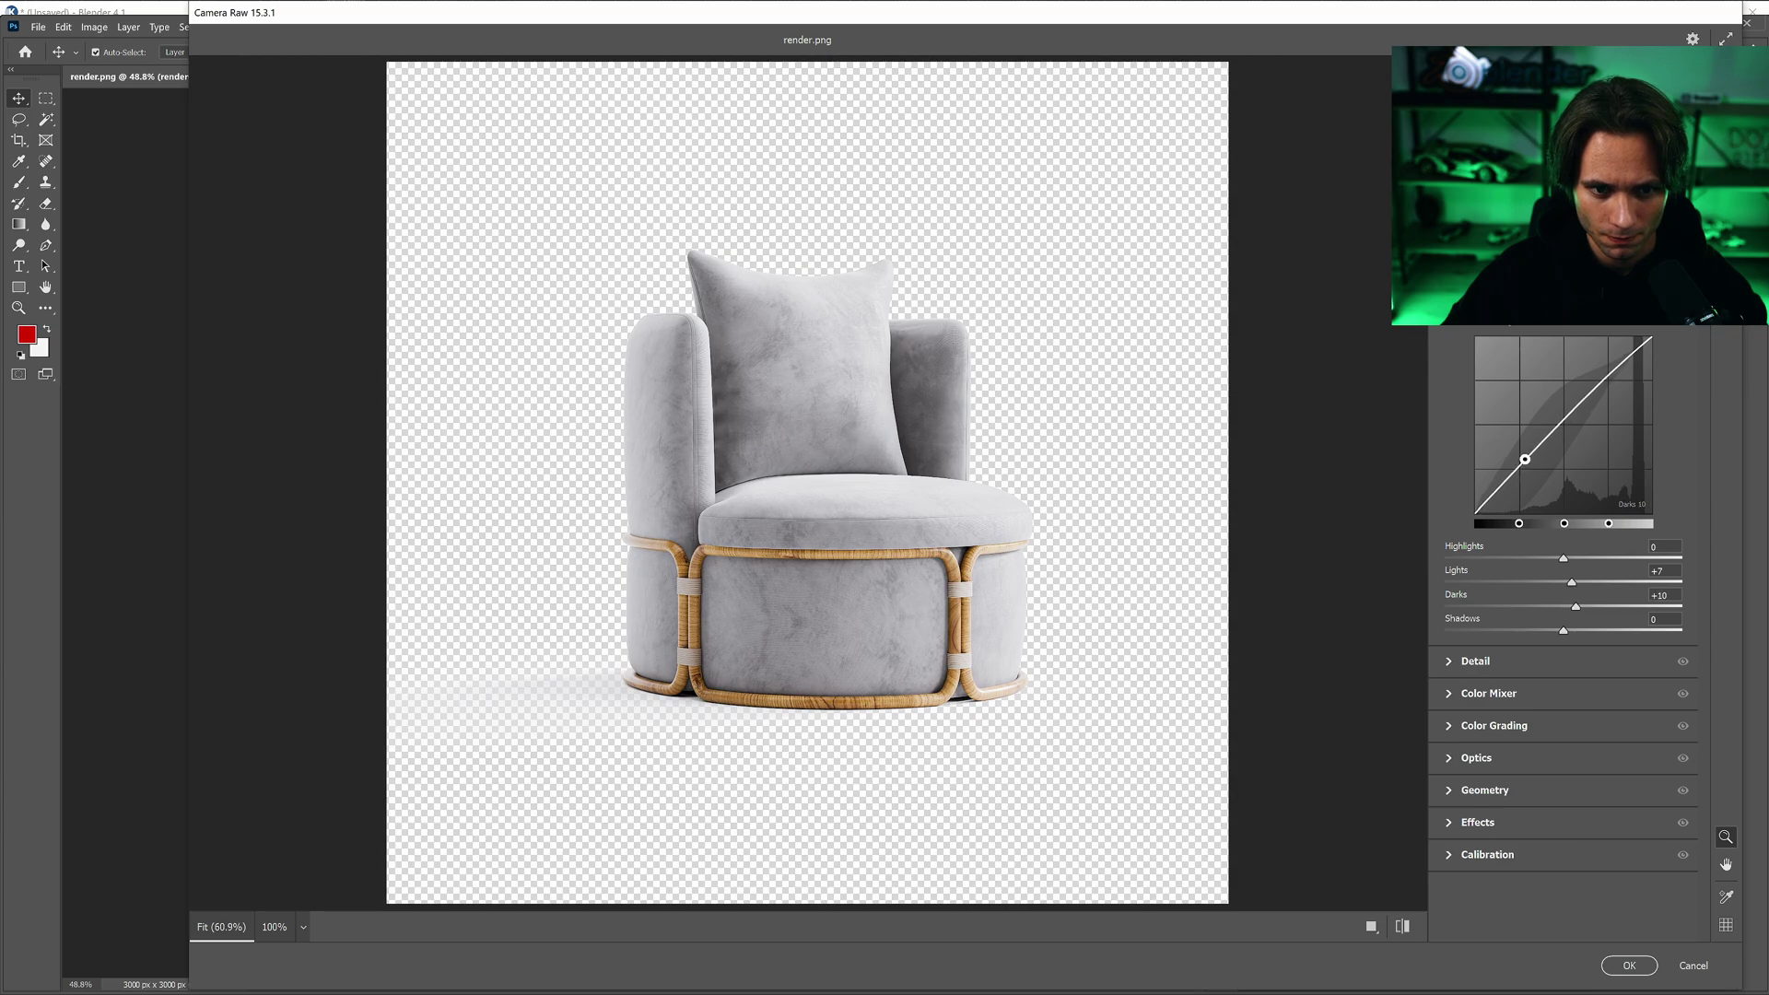
Set the Camera Raw sharpening to 37, apply the filter to the chair layer and inspect the chair up close
{"action": "left_click", "coordinate": [1449, 660]}
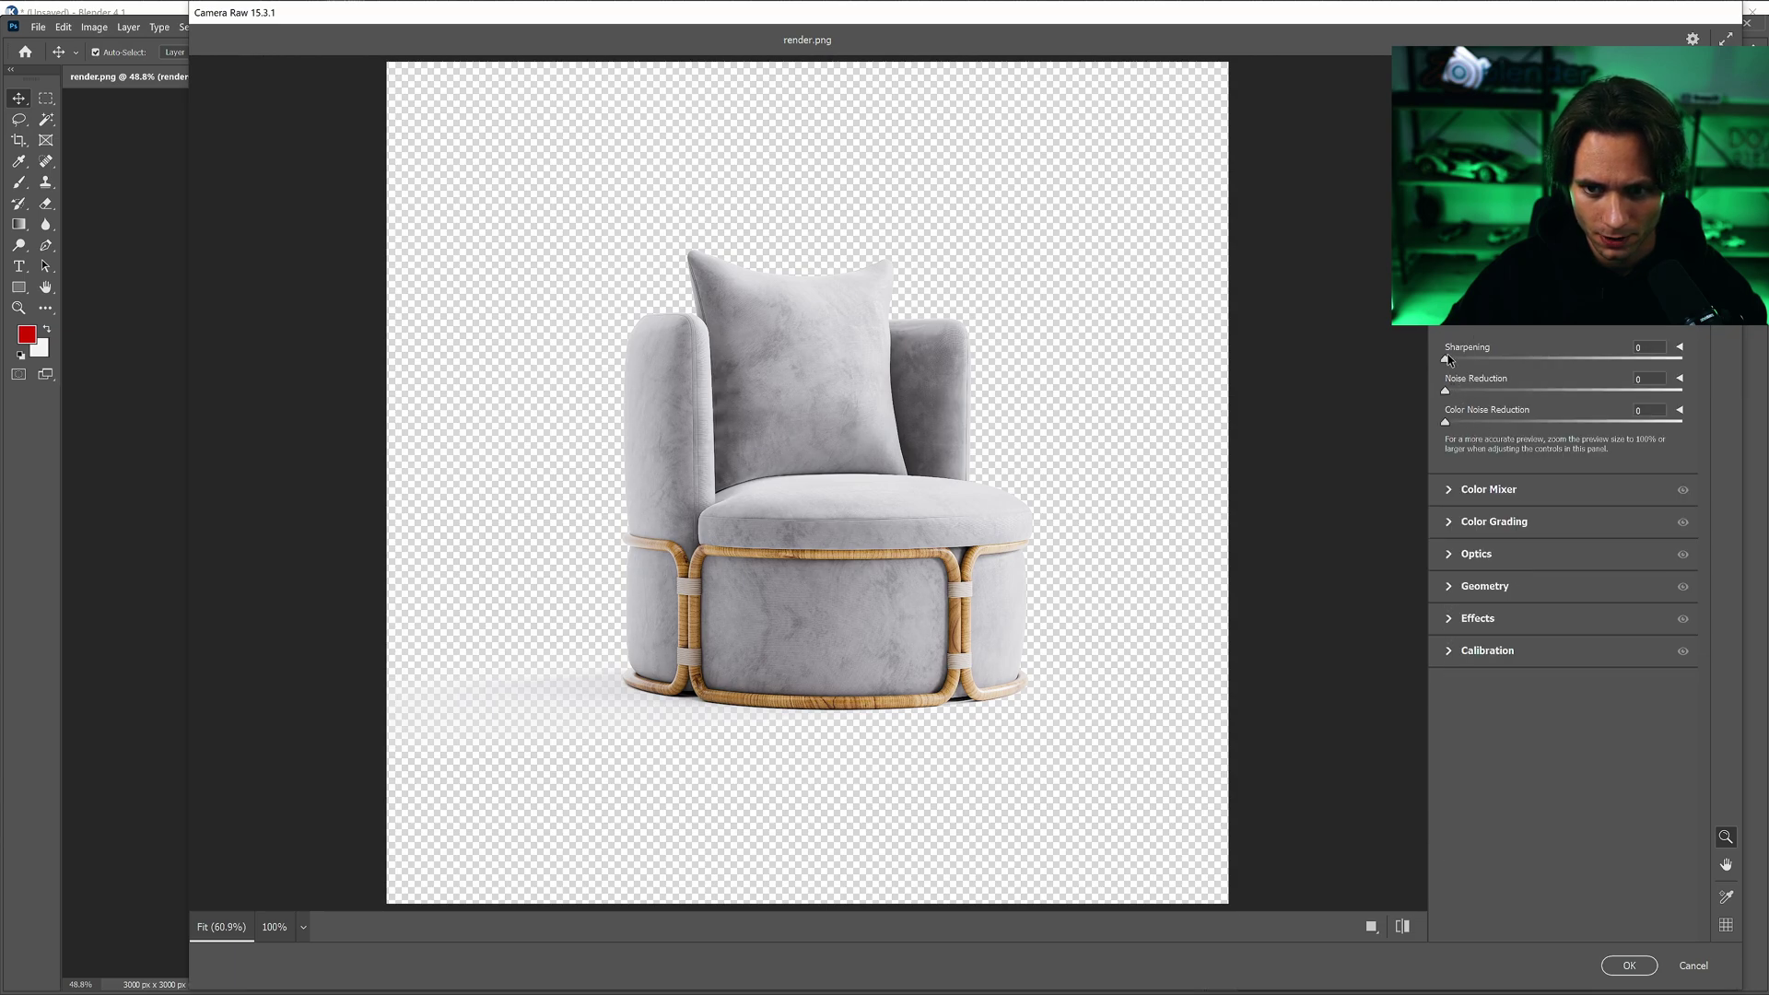
{"action": "left_click_drag", "start_coordinate": [1447, 359], "coordinate": [1498, 366]}
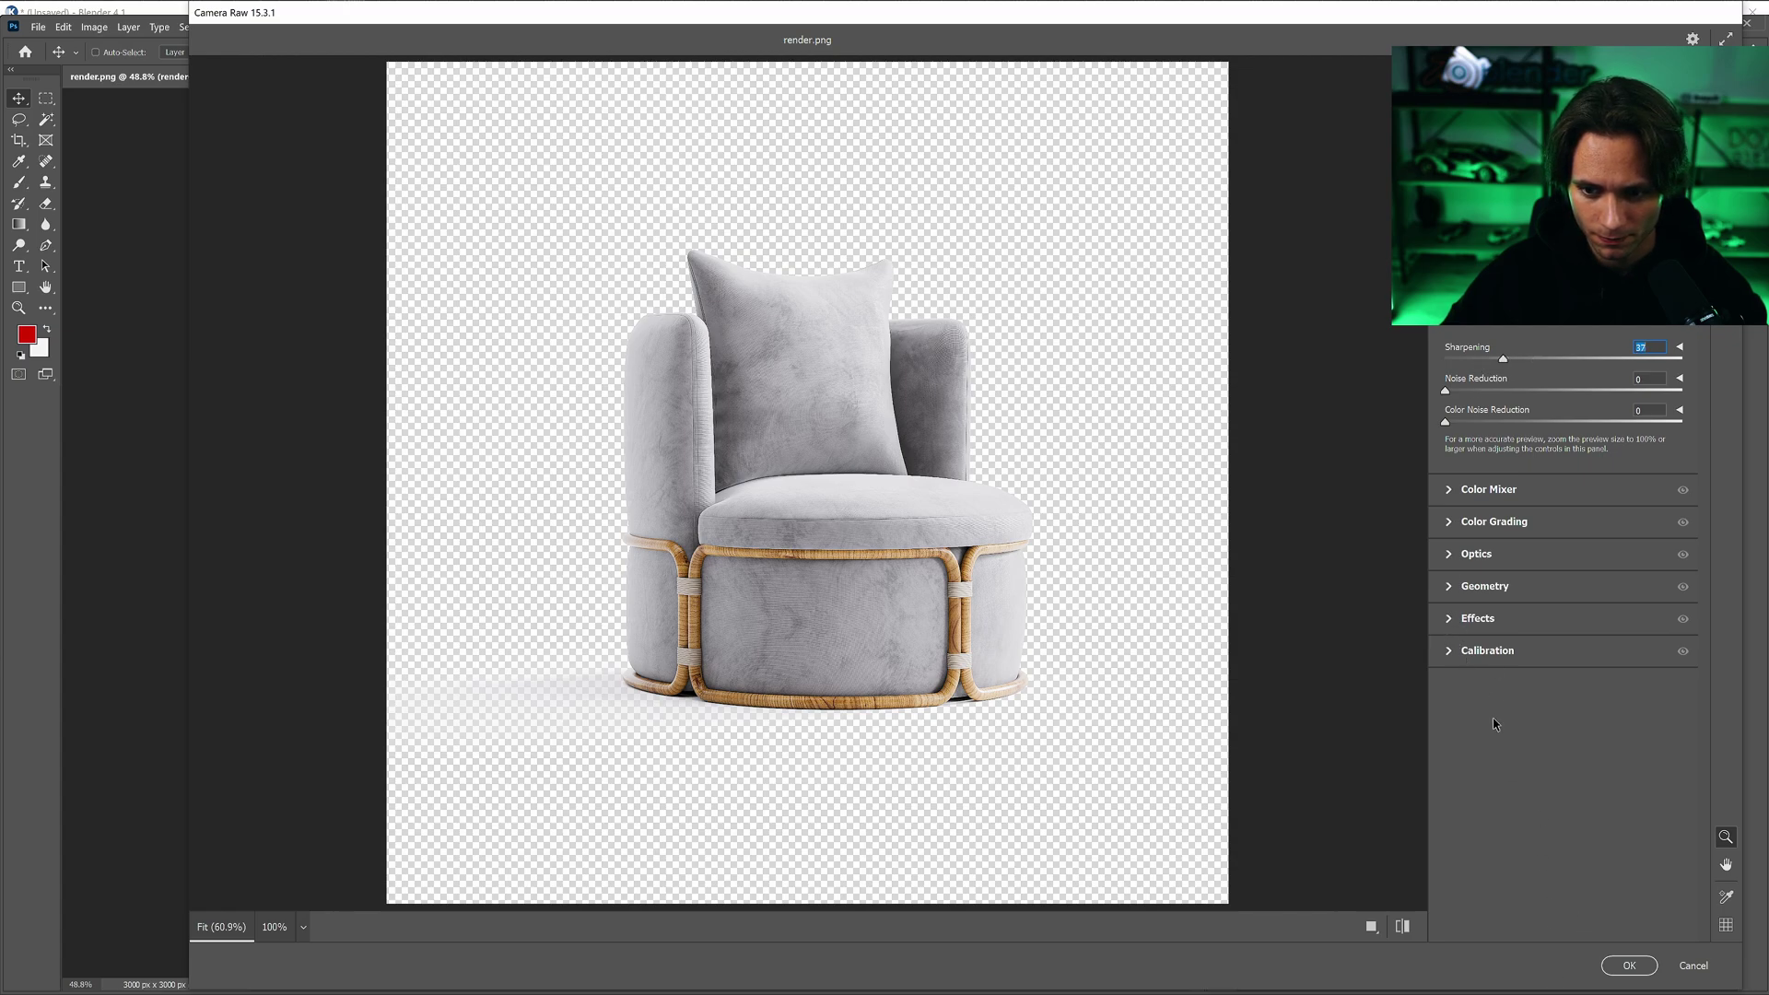
{"action": "left_click", "coordinate": [1629, 965]}
{"action": "scroll", "coordinate": [736, 639], "scroll_direction": "up", "scroll_amount": 3, "text": "alt"}
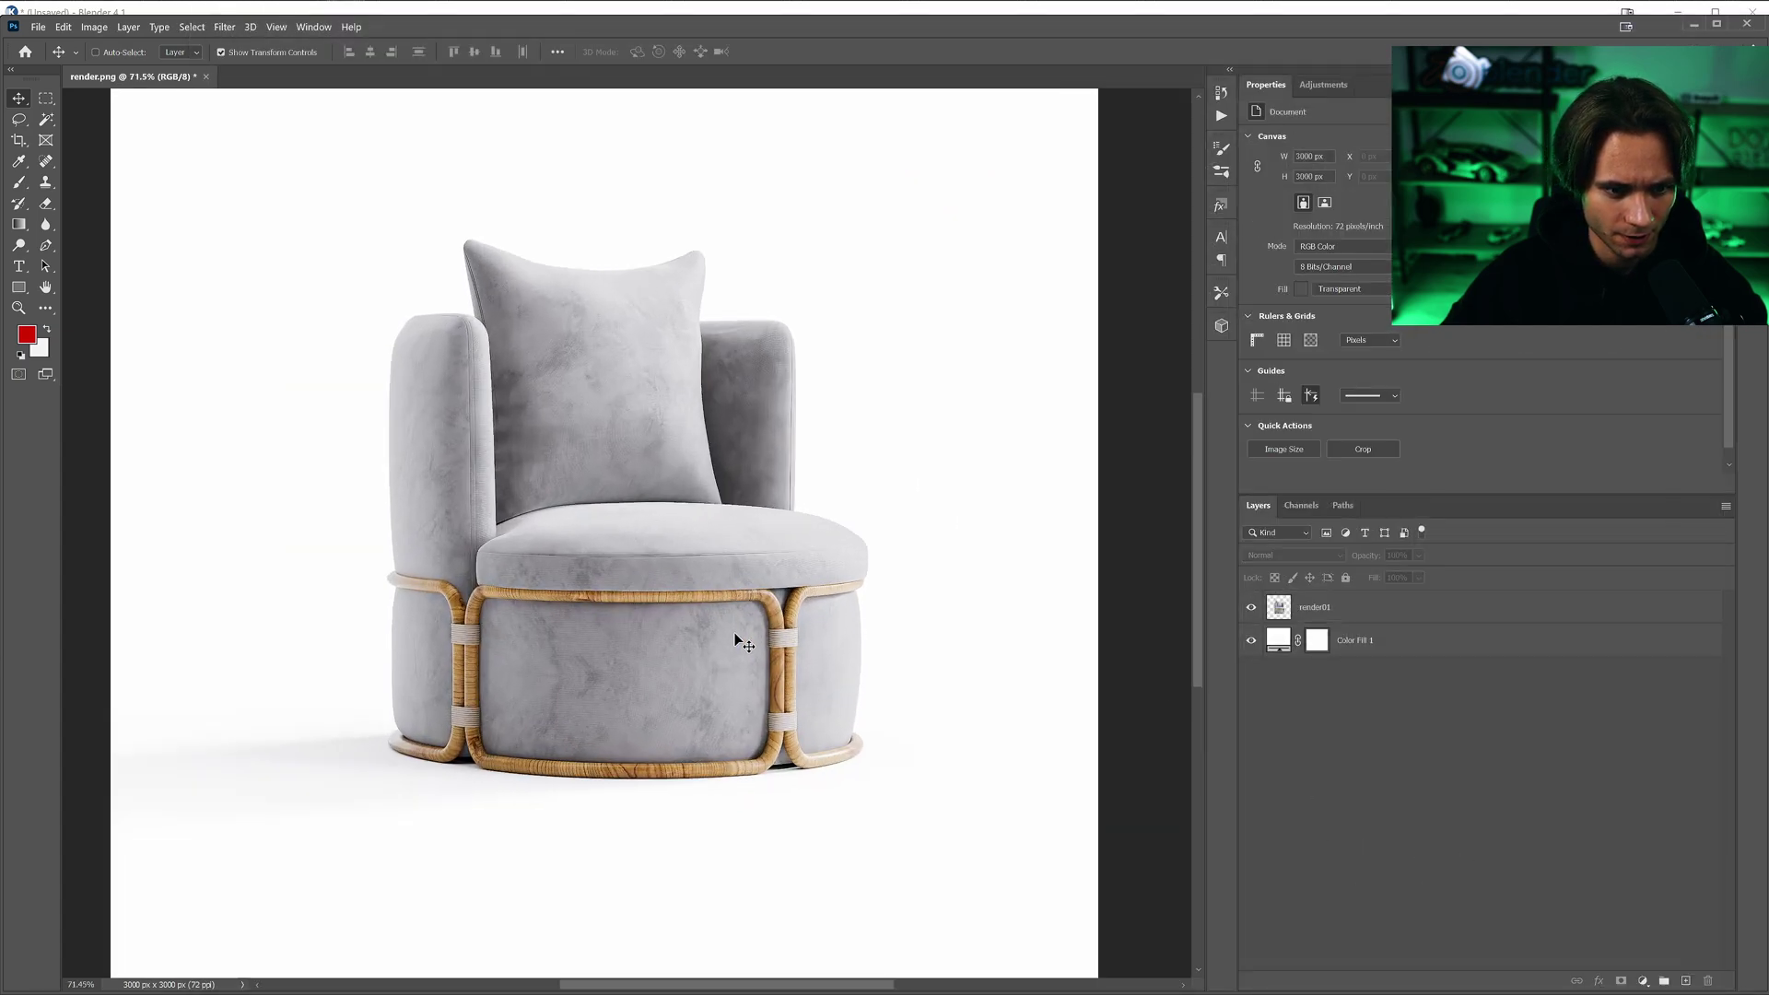
{"action": "scroll", "coordinate": [741, 642], "scroll_direction": "down", "scroll_amount": 1, "text": "alt"}
{"action": "scroll", "coordinate": [724, 536], "scroll_direction": "down", "scroll_amount": 1, "text": "alt"}
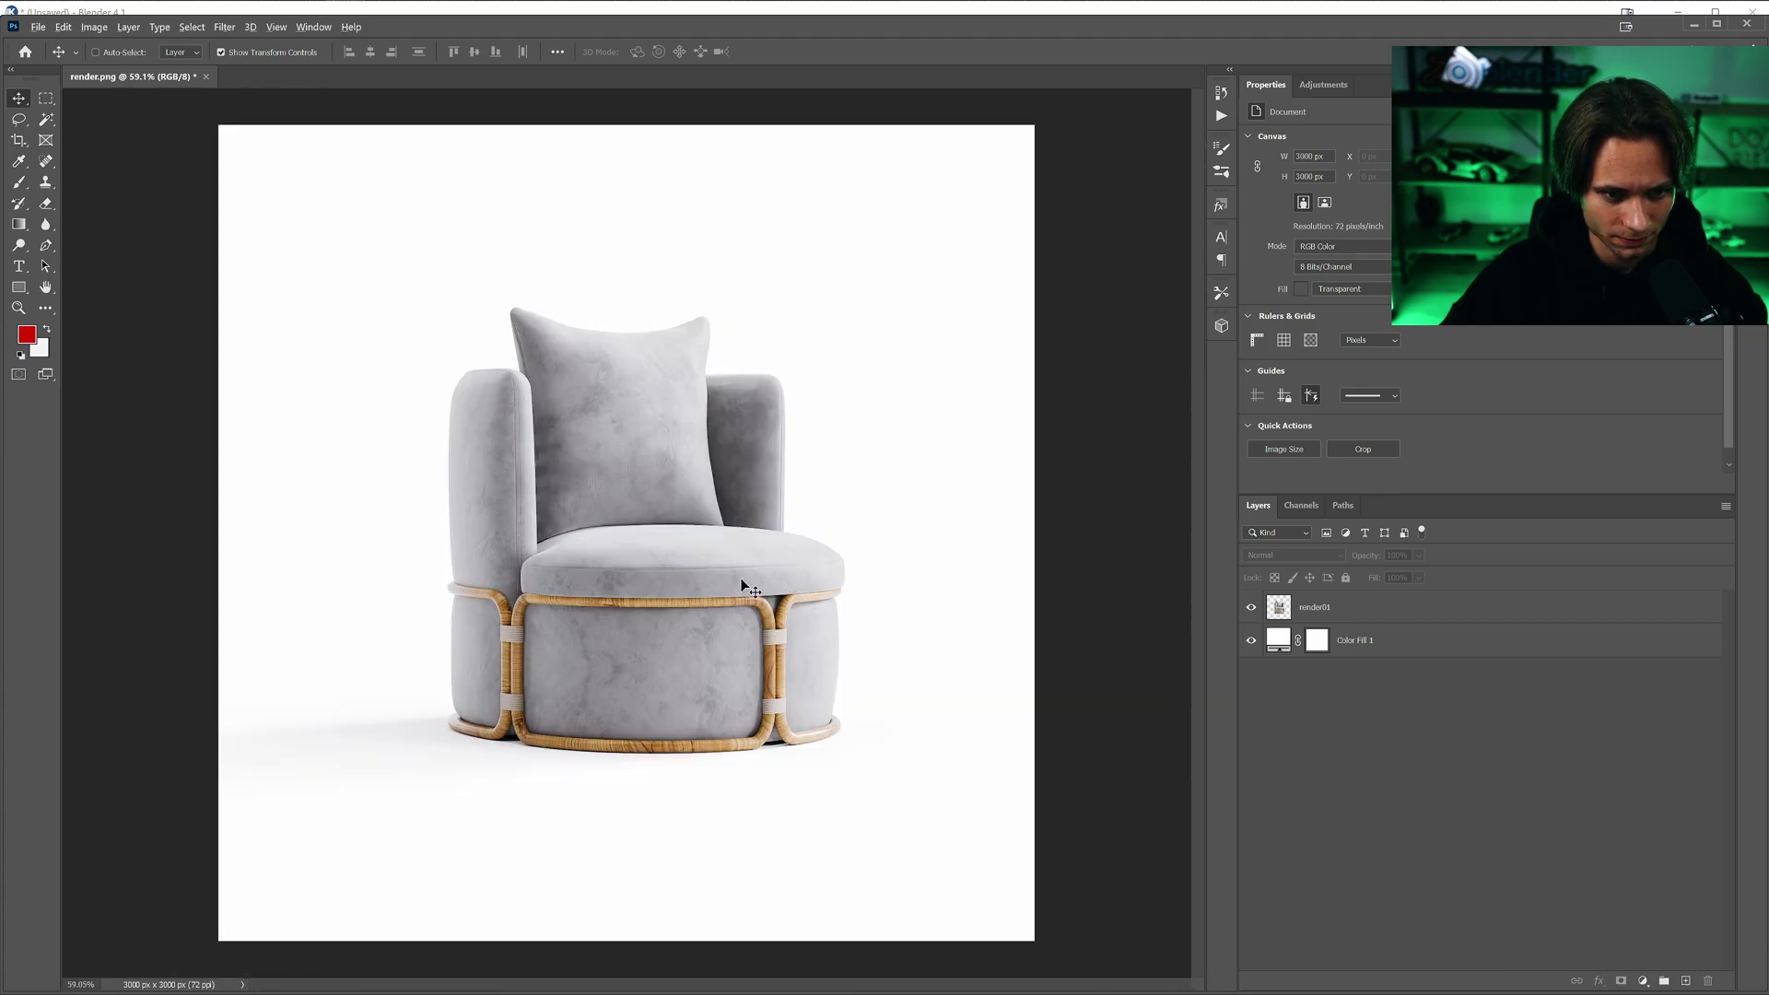
{"action": "scroll", "coordinate": [740, 584], "scroll_direction": "up", "scroll_amount": 1, "text": "alt"}
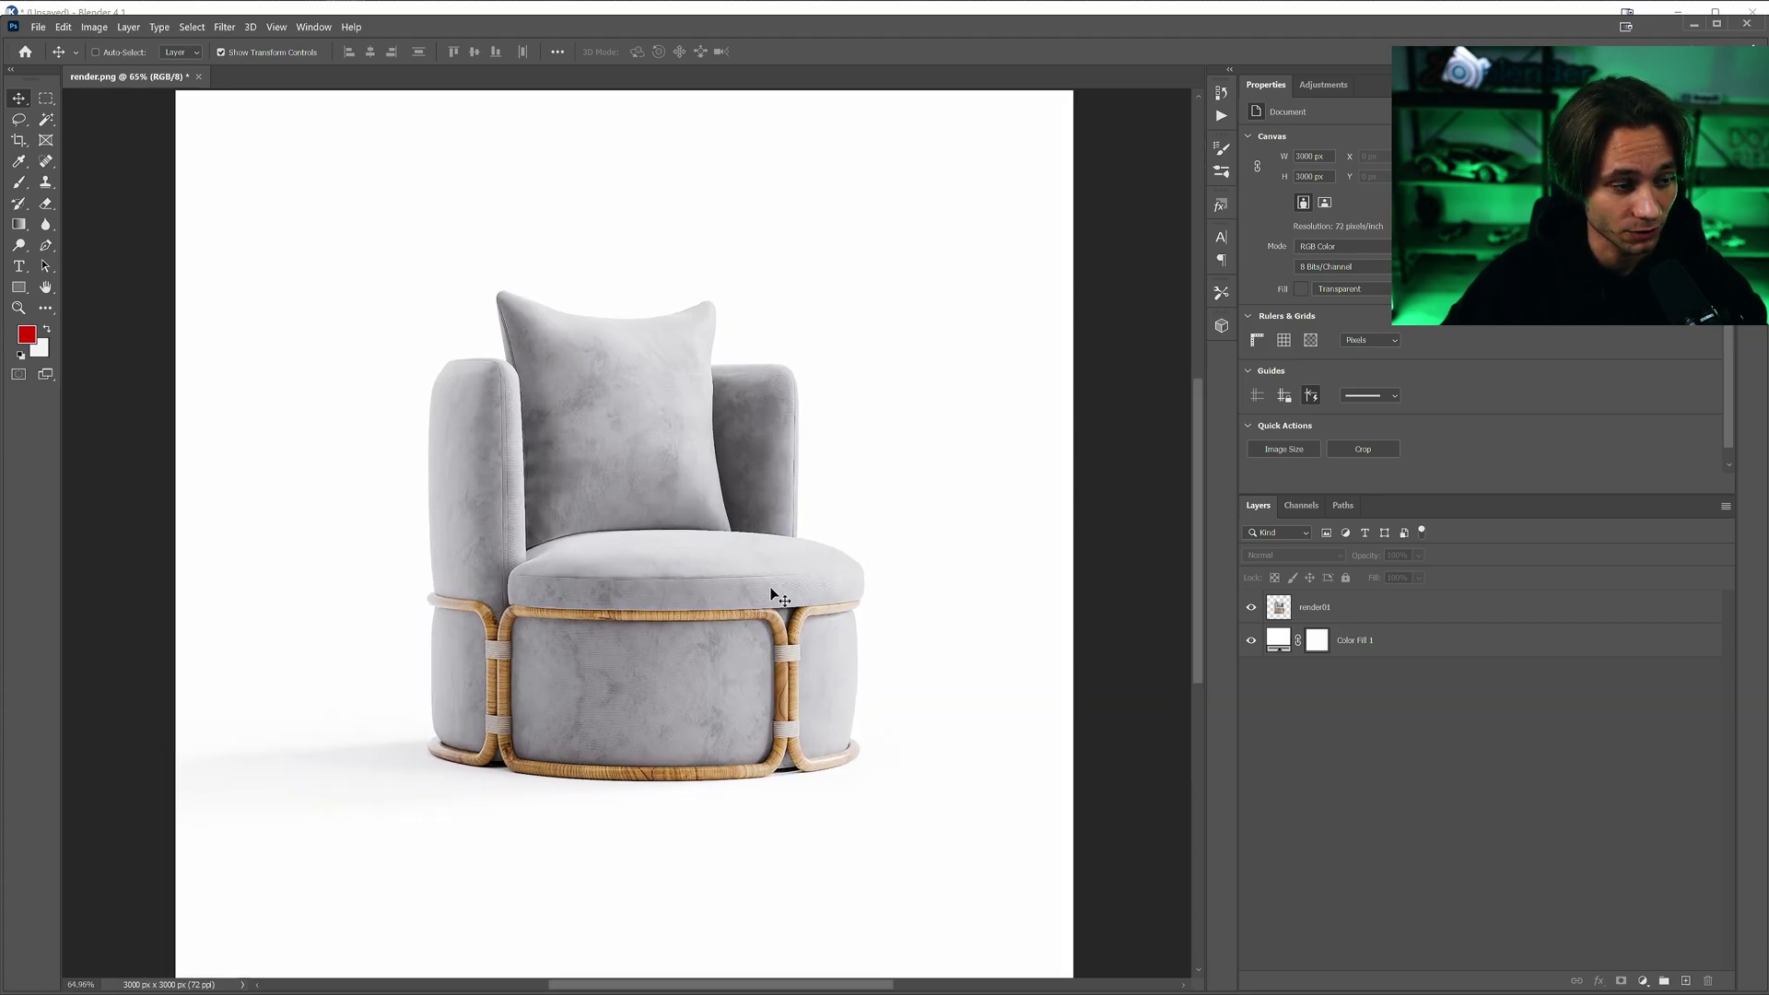